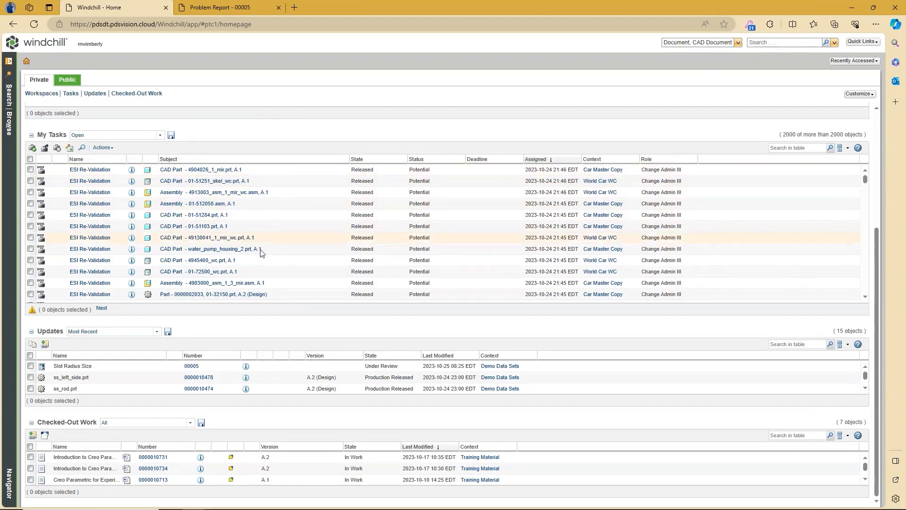
Step: Go to the Stadium Seat folder from the recently visited locations
{"action": "scroll", "coordinate": [269, 256], "scroll_direction": "down", "scroll_amount": 1}
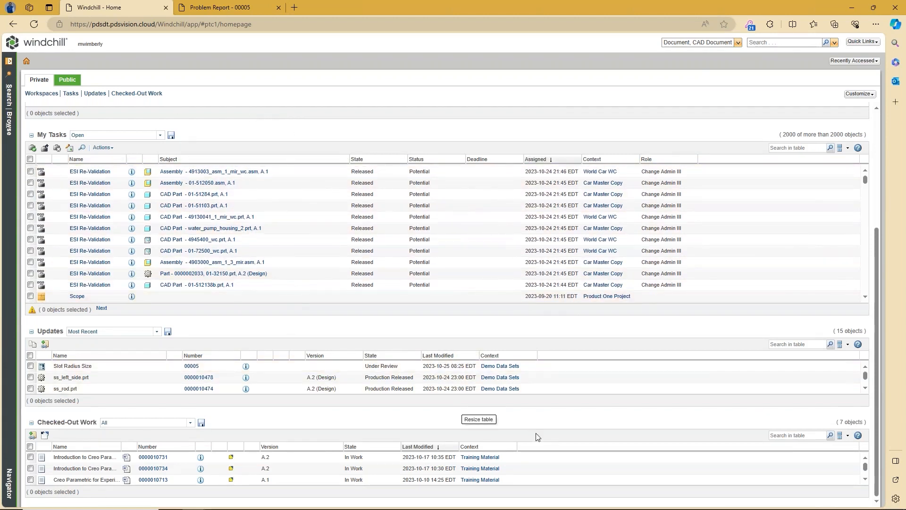
{"action": "scroll", "coordinate": [634, 334], "scroll_direction": "up", "scroll_amount": 3}
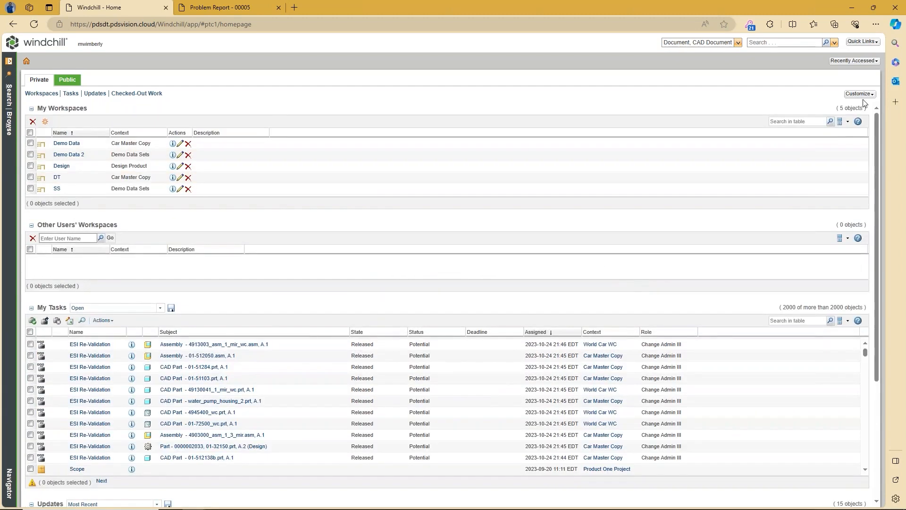
{"action": "left_click", "coordinate": [859, 94]}
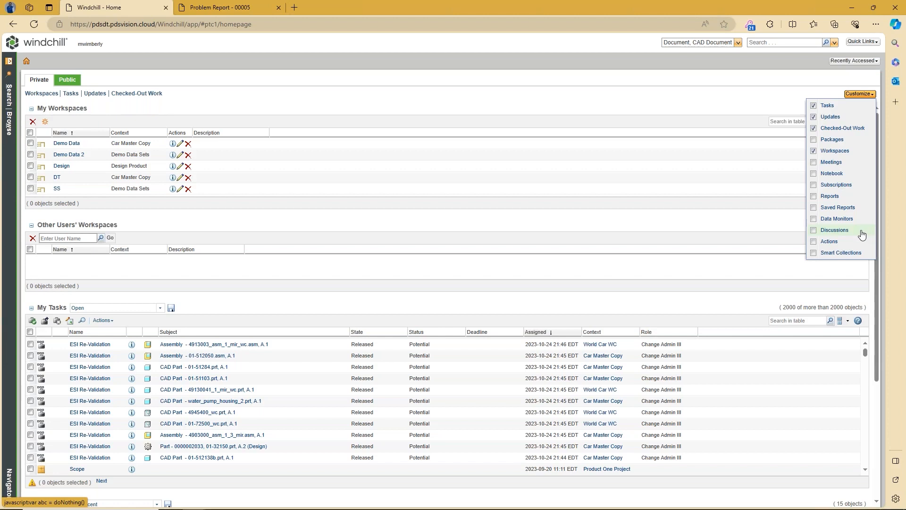
{"action": "left_click", "coordinate": [774, 98]}
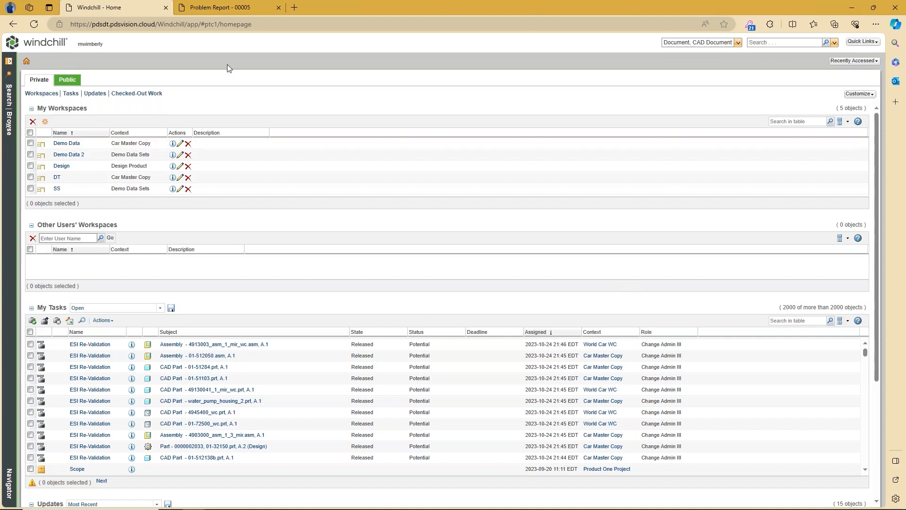
{"action": "left_click", "coordinate": [863, 62]}
{"action": "left_click", "coordinate": [793, 74]}
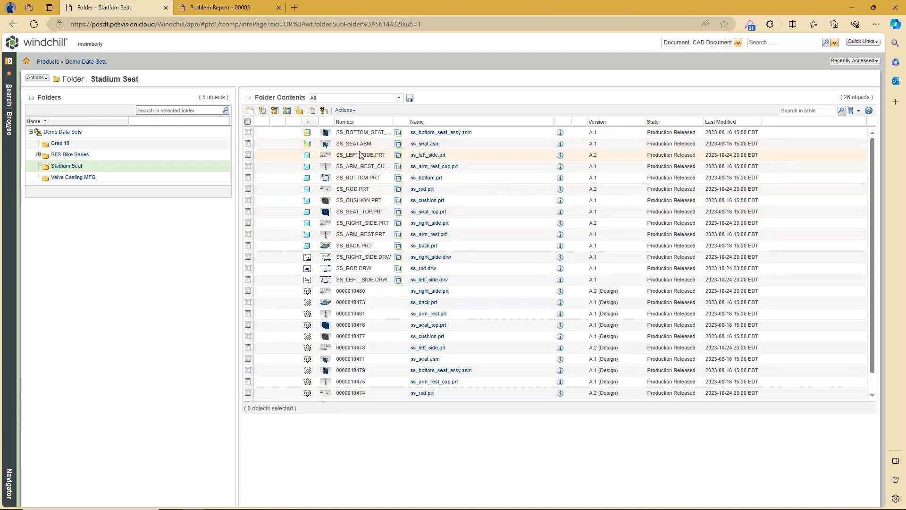
Step: Open ss_left_side.prt and review its details, files and representations
{"action": "left_click", "coordinate": [434, 156]}
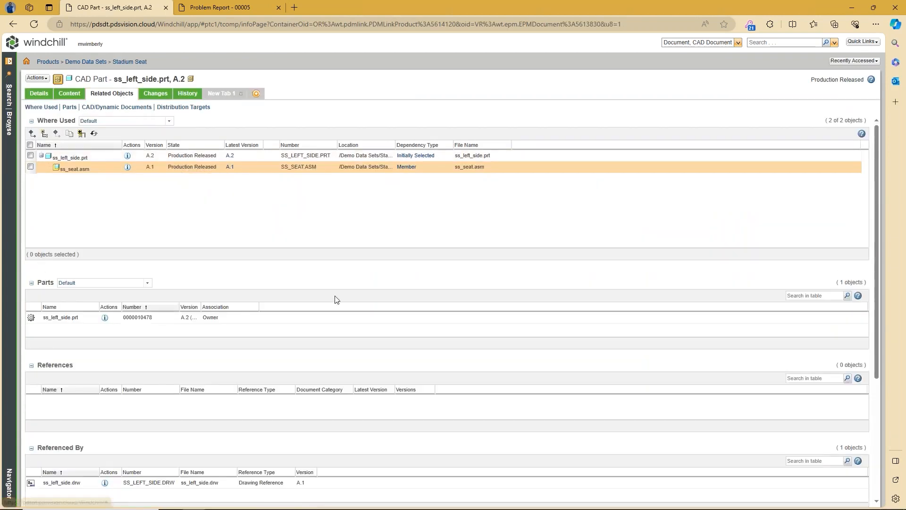
{"action": "left_click", "coordinate": [70, 93]}
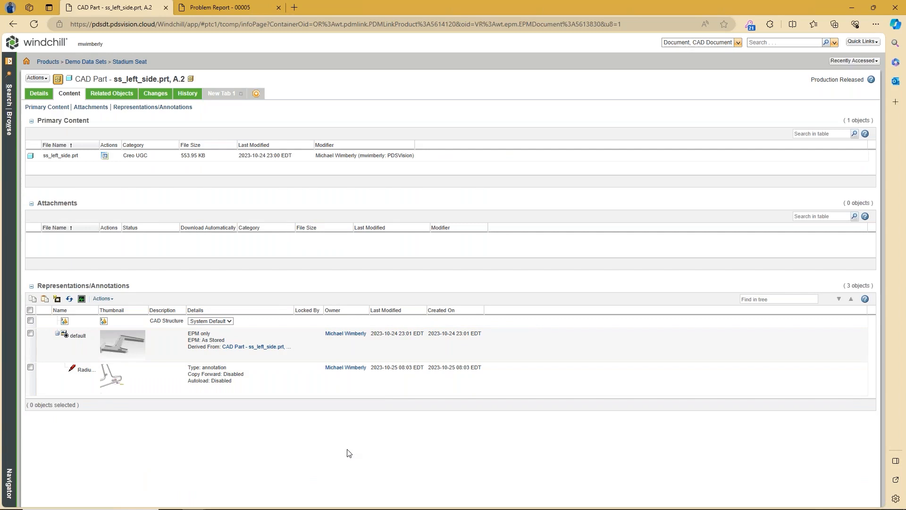
{"action": "left_click", "coordinate": [43, 93]}
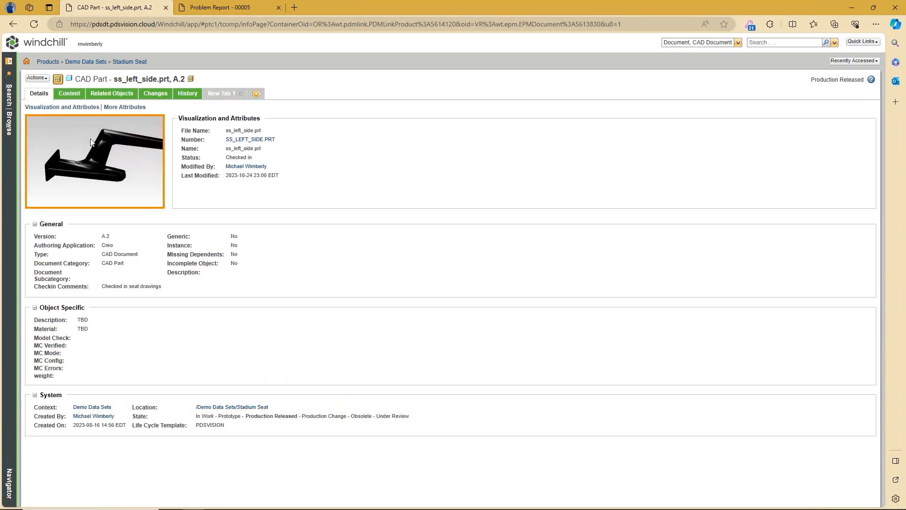
{"action": "left_click", "coordinate": [69, 93]}
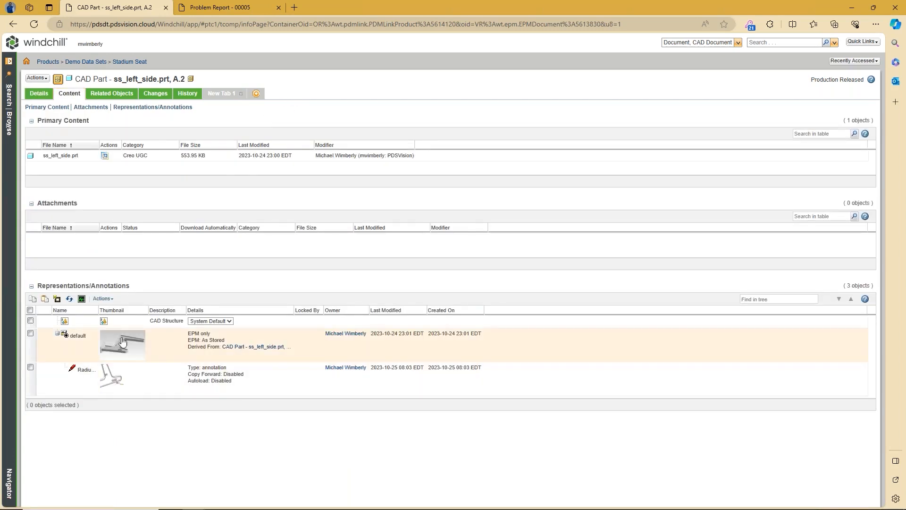
Step: Log in to view the slot radius annotation questioning the 5.080 mm diameter, then minimize the viewer
{"action": "left_click", "coordinate": [116, 378]}
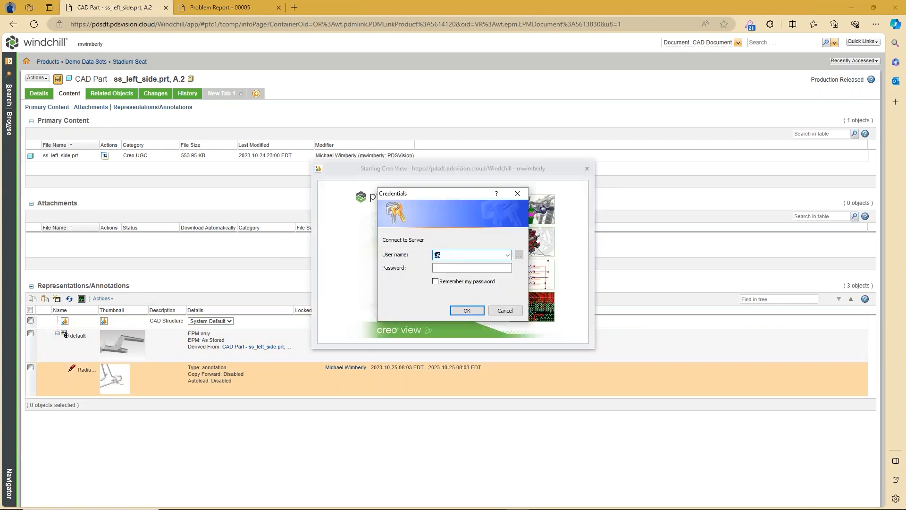
{"action": "key", "text": "Tab"}
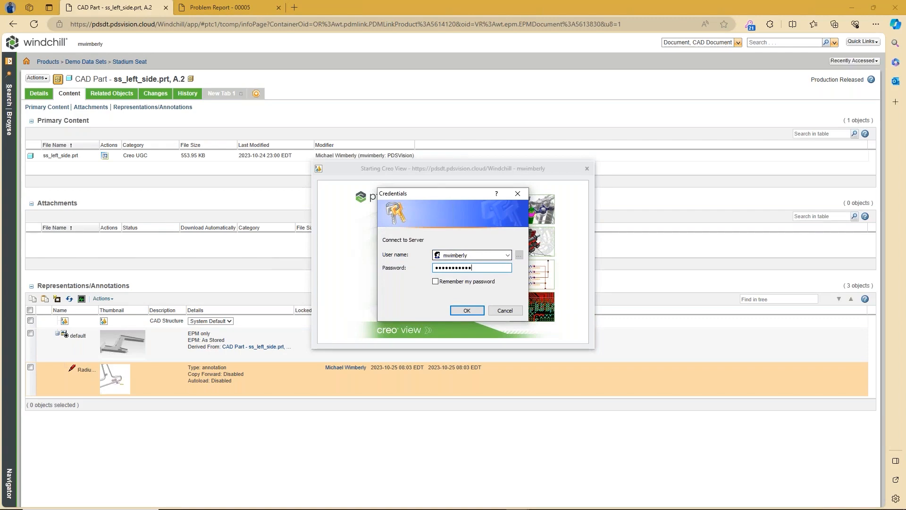
{"action": "key", "text": "Return"}
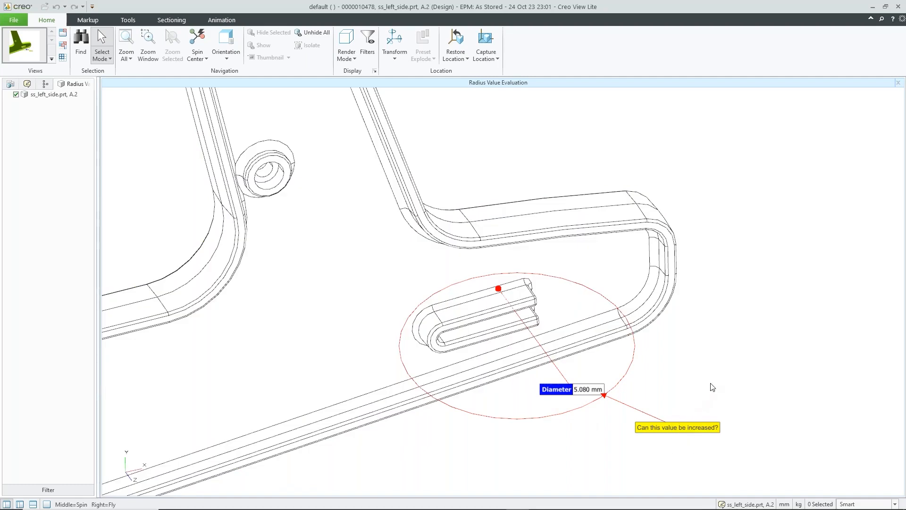
{"action": "scroll", "coordinate": [716, 380], "scroll_direction": "up", "scroll_amount": 3}
{"action": "mouse_move", "coordinate": [717, 380]}
{"action": "middle_mouse_down"}
{"action": "mouse_move", "coordinate": [729, 366]}
{"action": "mouse_move", "coordinate": [748, 255]}
{"action": "middle_mouse_up"}
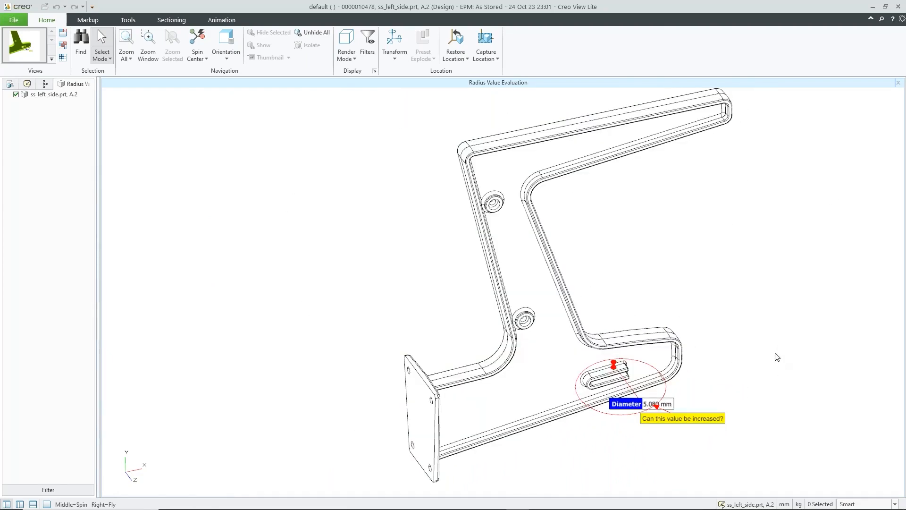
{"action": "left_click", "coordinate": [872, 7]}
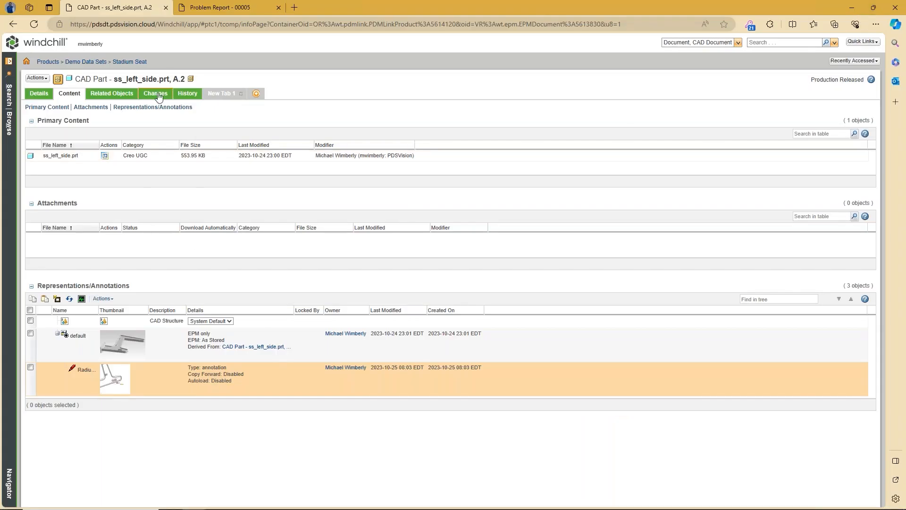
Step: From the part's associated changes, open Problem Report 00005 and its Insert Radius value.png attachment
{"action": "left_click", "coordinate": [158, 95]}
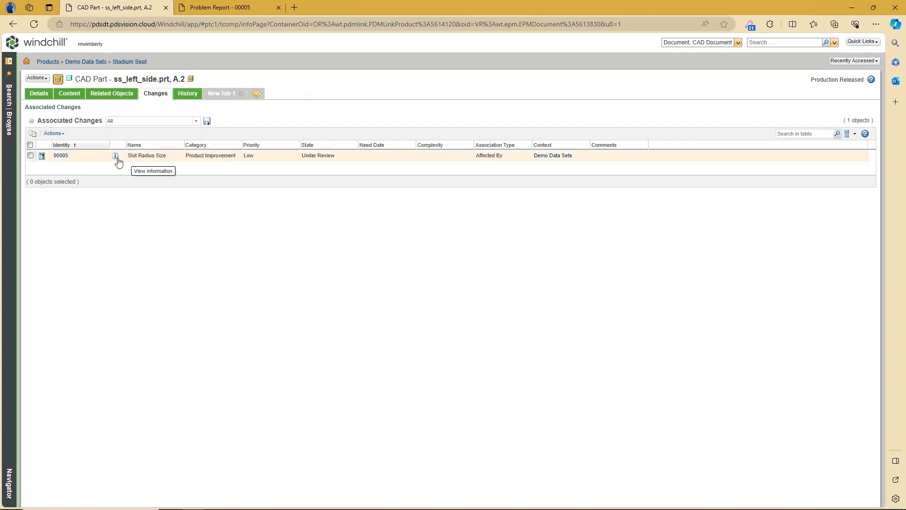
{"action": "left_click", "coordinate": [61, 156]}
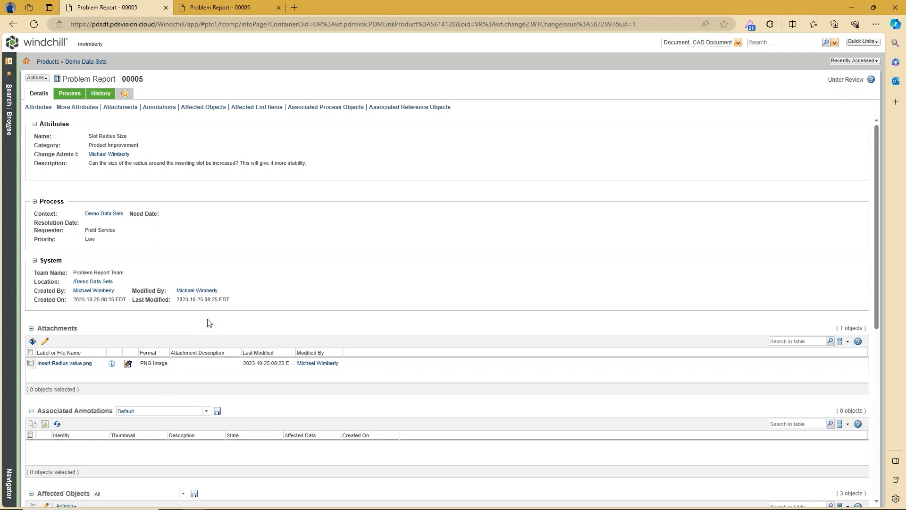
{"action": "left_click", "coordinate": [128, 366]}
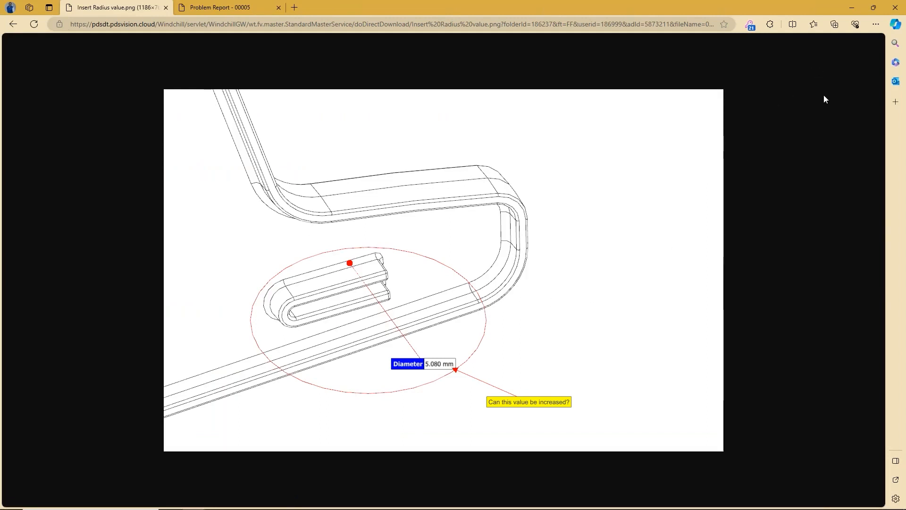
{"action": "left_click", "coordinate": [13, 24]}
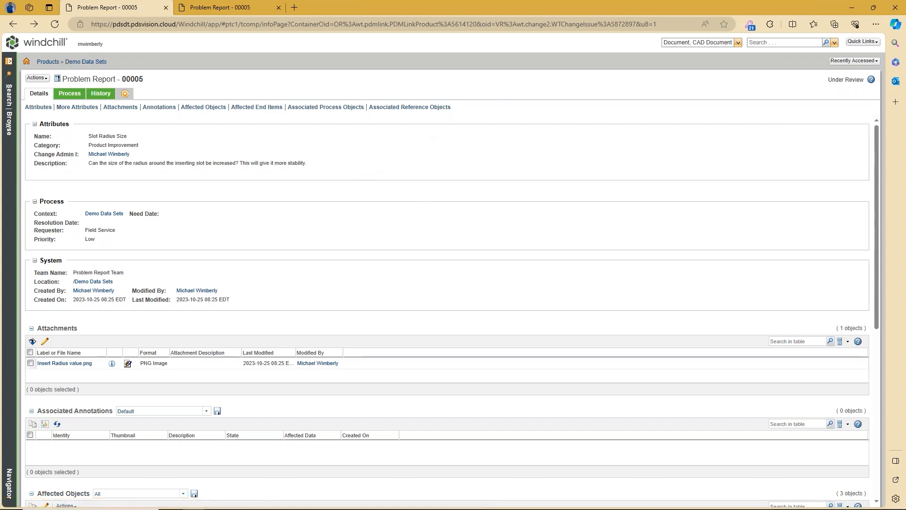
{"action": "left_click", "coordinate": [40, 46]}
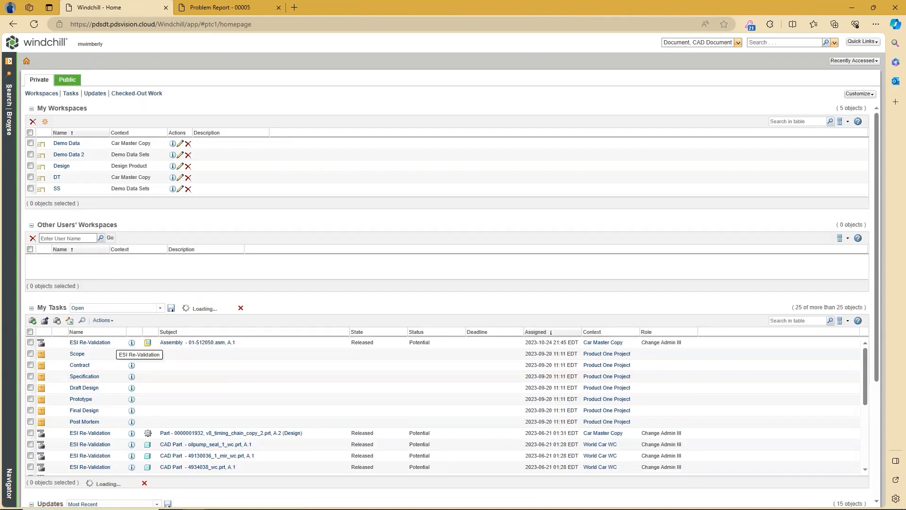
Step: Filter My Tasks by 'problem' and open the Analyze Problem Report task
{"action": "left_click", "coordinate": [798, 320]}
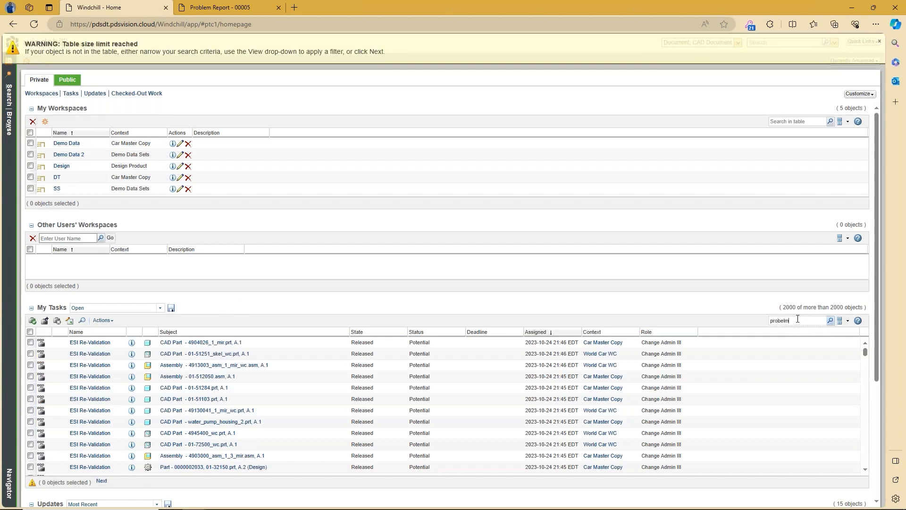
{"action": "type", "text": "probelm"}
{"action": "key", "text": "BackSpace"}
{"action": "key", "text": "BackSpace"}
{"action": "key", "text": "BackSpace"}
{"action": "type", "text": "le"}
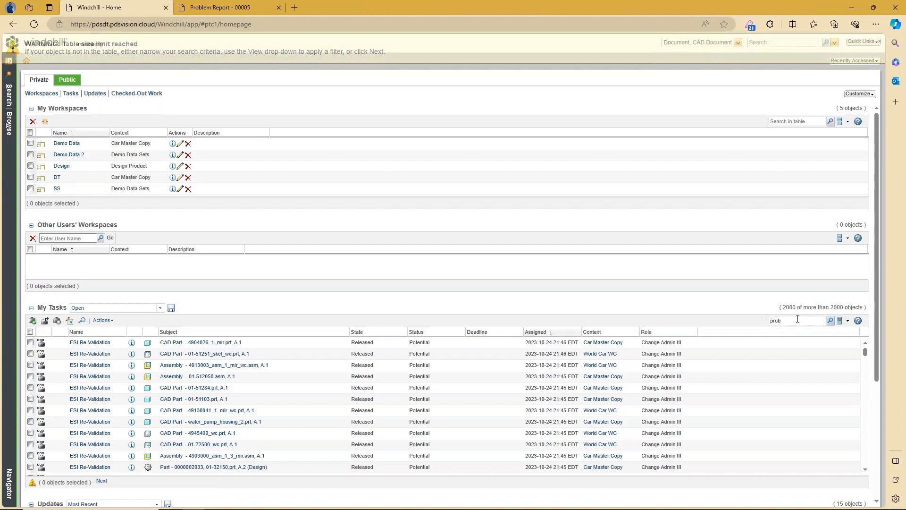
{"action": "key", "text": "Return"}
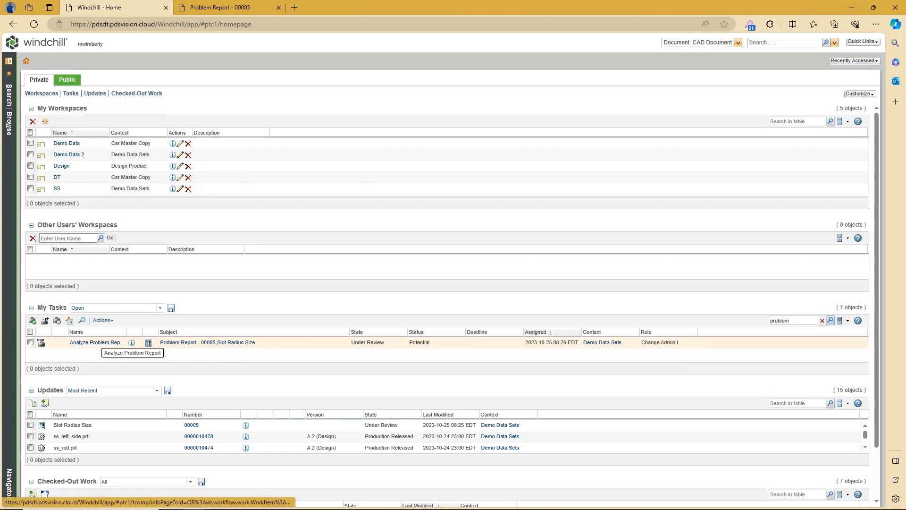
{"action": "left_click", "coordinate": [95, 343]}
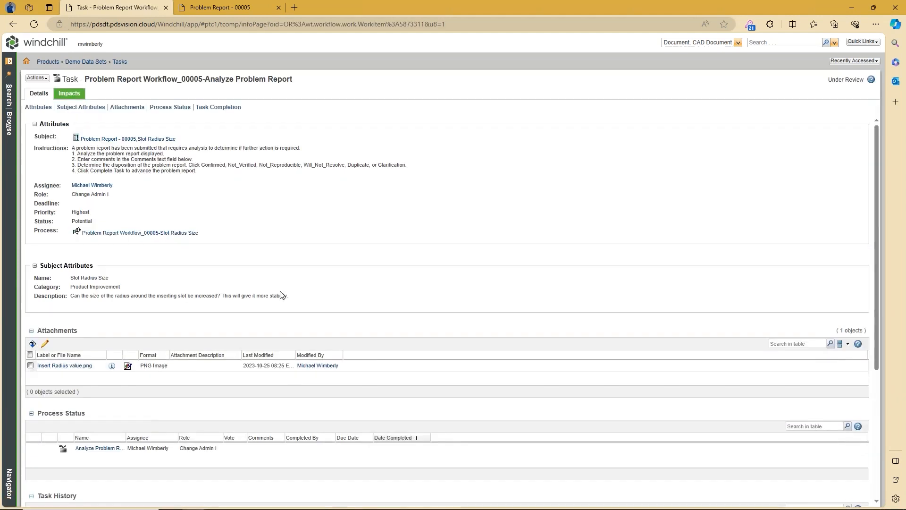
Step: Scroll down to review the task's completion comment and Confirmed routing option
{"action": "scroll", "coordinate": [550, 257], "scroll_direction": "down", "scroll_amount": 5}
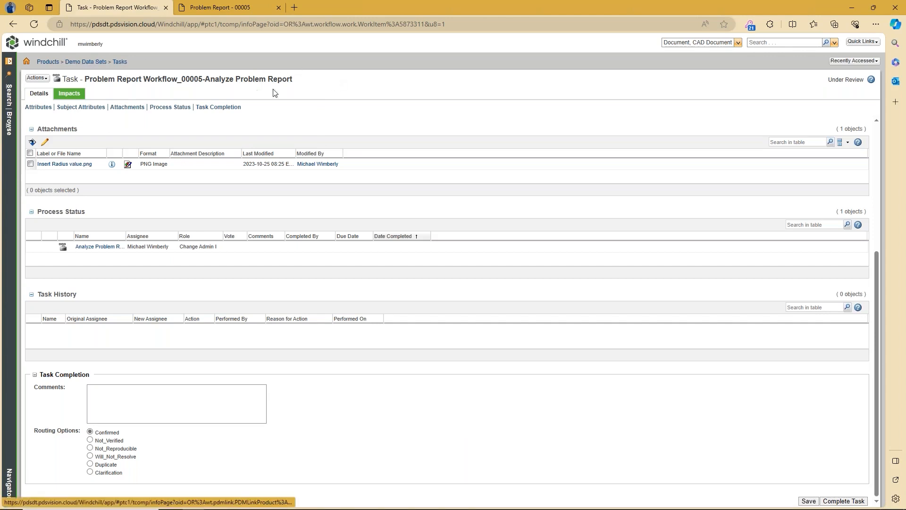
Step: Open ss_rod.prt from the Stadium Seat folder and launch its default representation
{"action": "left_click", "coordinate": [99, 61]}
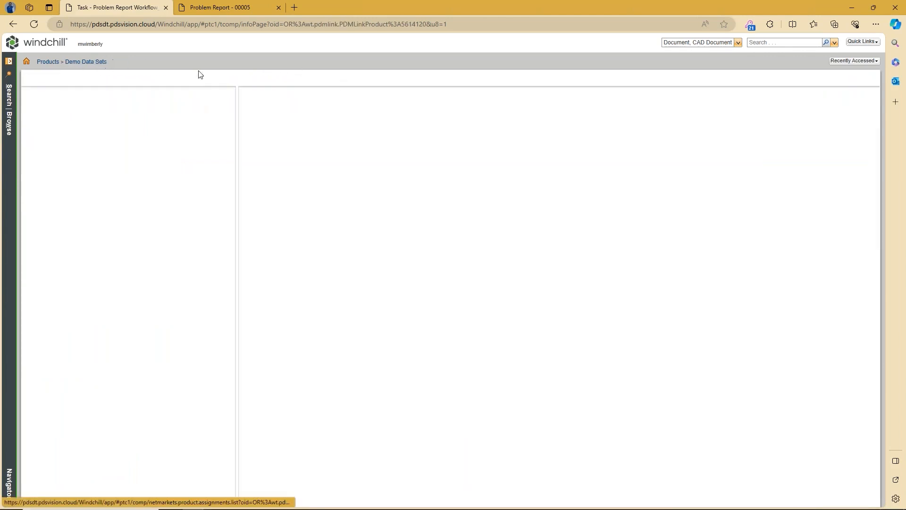
{"action": "left_click", "coordinate": [431, 133]}
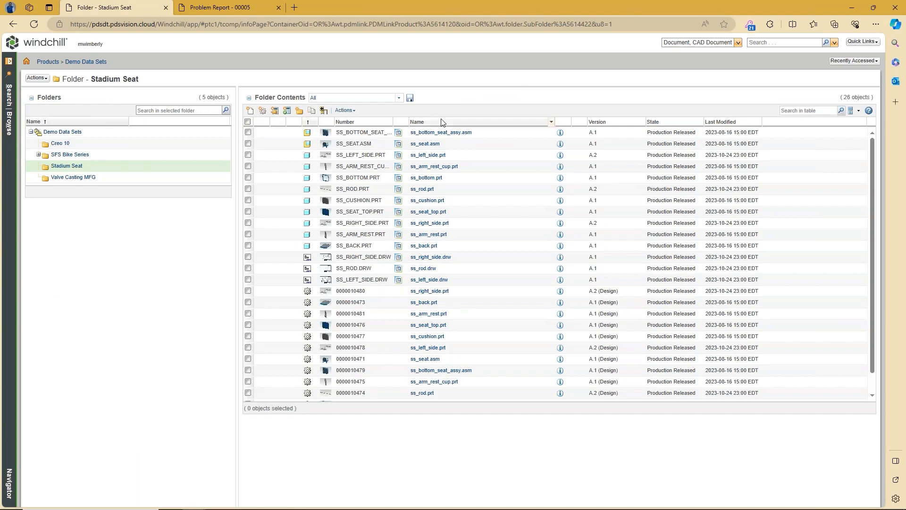
{"action": "left_click", "coordinate": [421, 189]}
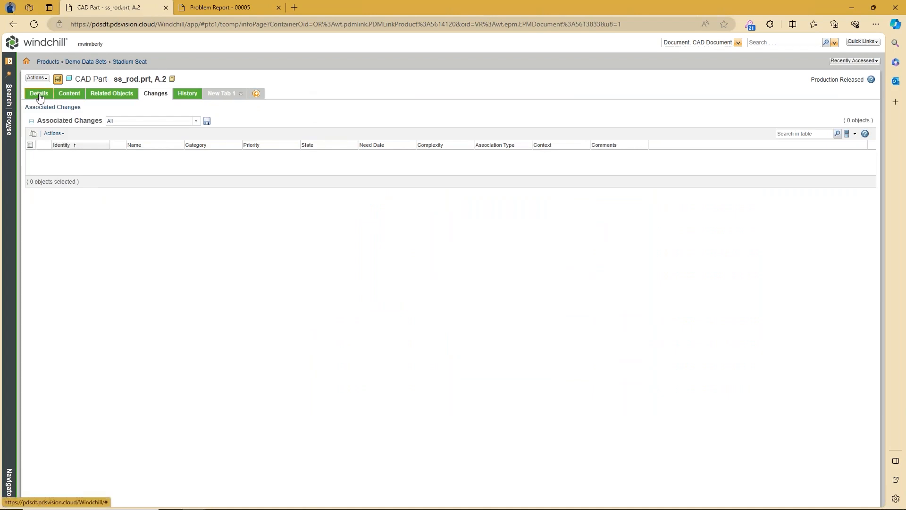
{"action": "left_click", "coordinate": [71, 94]}
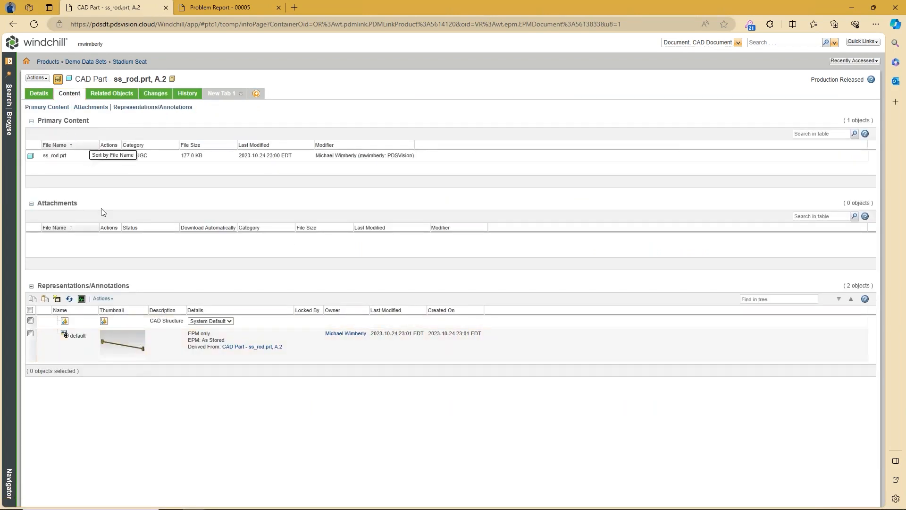
{"action": "left_click", "coordinate": [116, 347]}
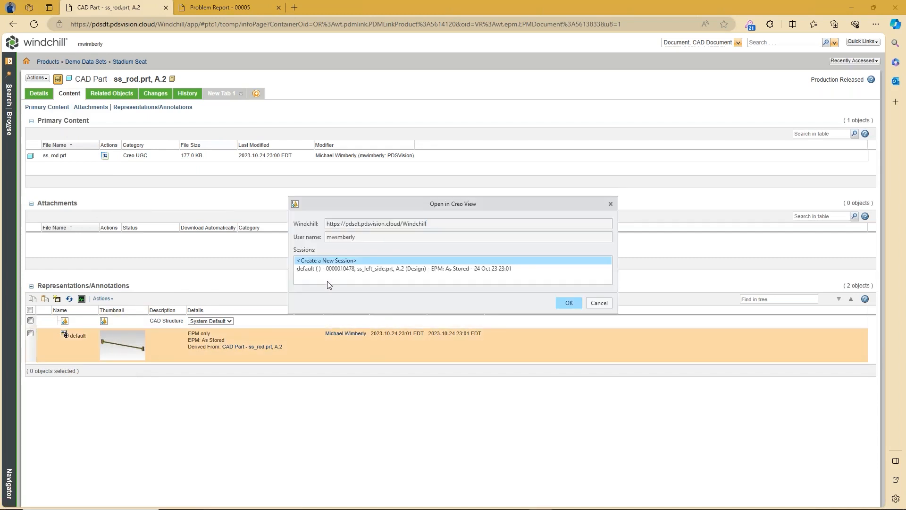
Step: Open the rod in a new session and measure its 12.700 mm shaft and 50.800 mm disc diameters
{"action": "left_click", "coordinate": [568, 303]}
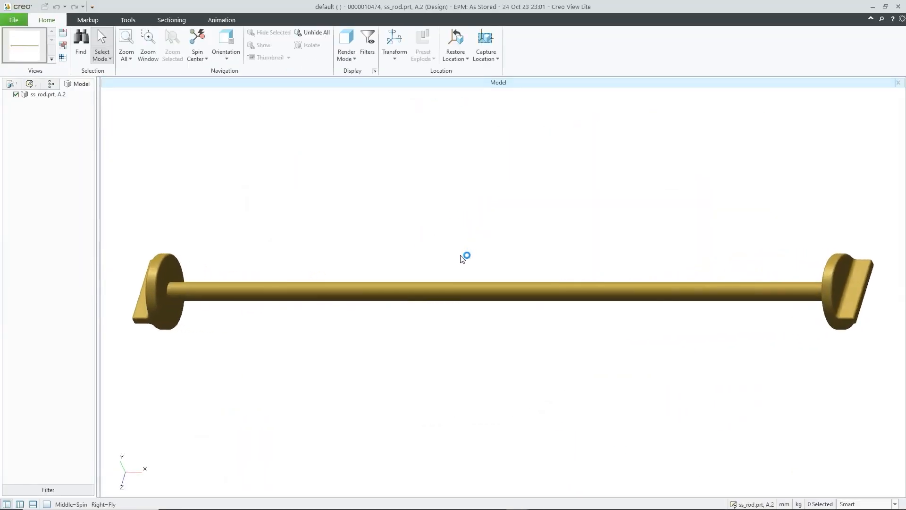
{"action": "middle_click_drag", "start_coordinate": [694, 247], "coordinate": [625, 186]}
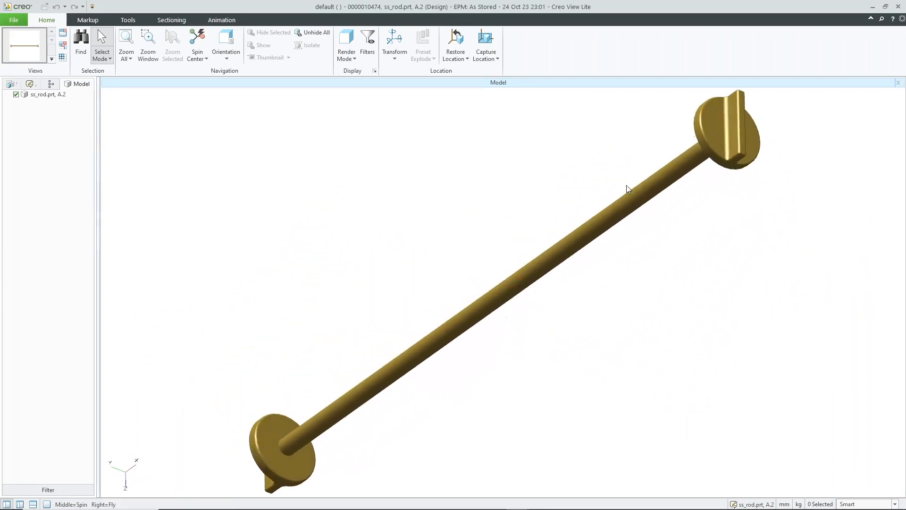
{"action": "scroll", "coordinate": [776, 112], "scroll_direction": "up", "scroll_amount": 2}
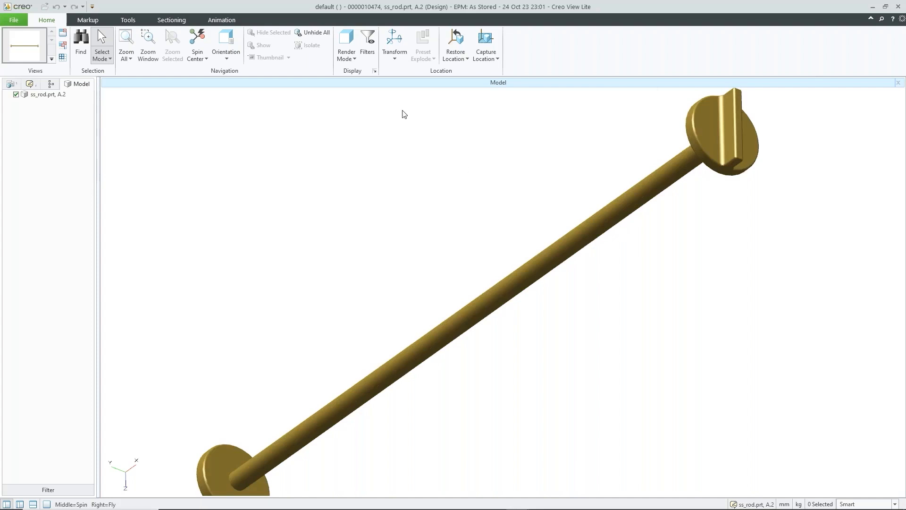
{"action": "left_click", "coordinate": [88, 20]}
{"action": "left_click", "coordinate": [234, 40]}
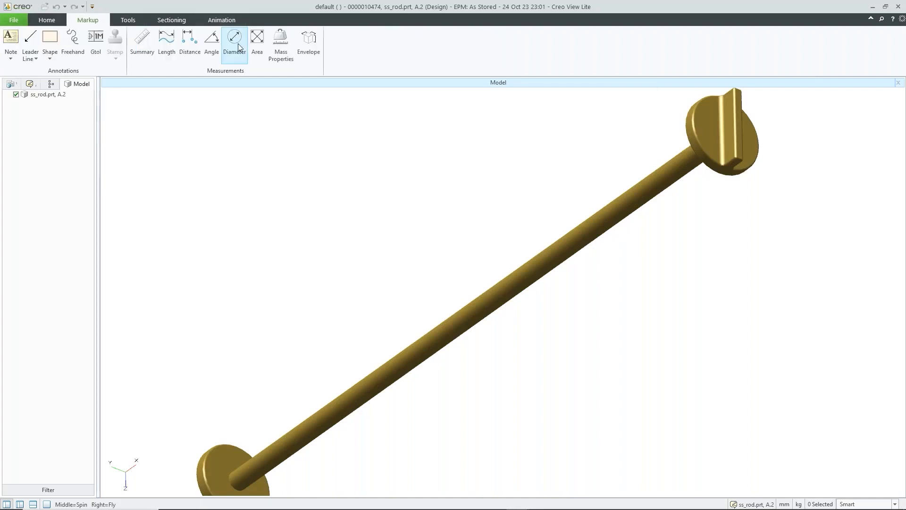
{"action": "left_click", "coordinate": [599, 221]}
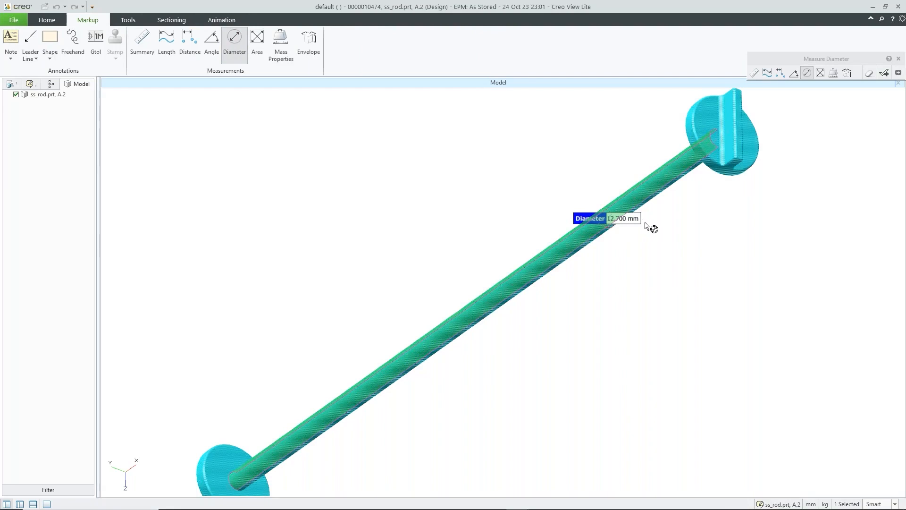
{"action": "left_click", "coordinate": [690, 128]}
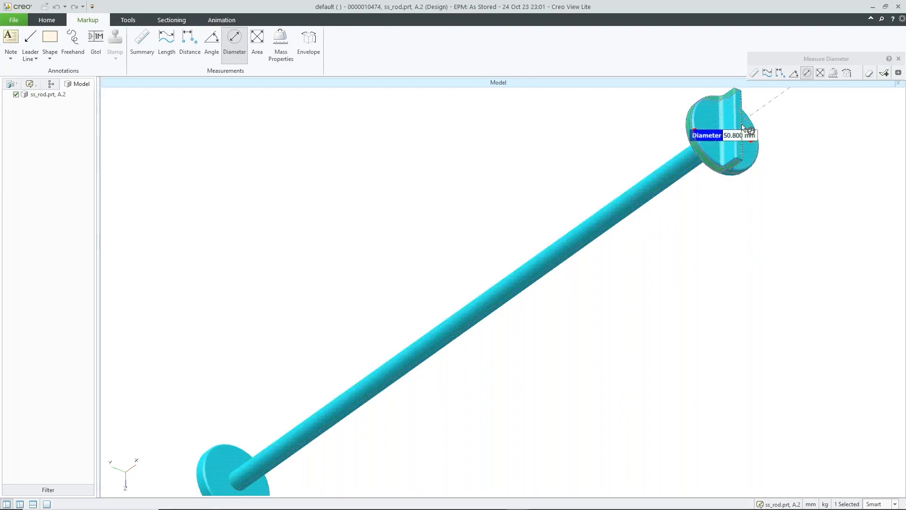
Step: Measure the 6.350 mm slot width across the end disc, then close the viewer
{"action": "left_click", "coordinate": [188, 40]}
{"action": "scroll", "coordinate": [791, 110], "scroll_direction": "up", "scroll_amount": 5}
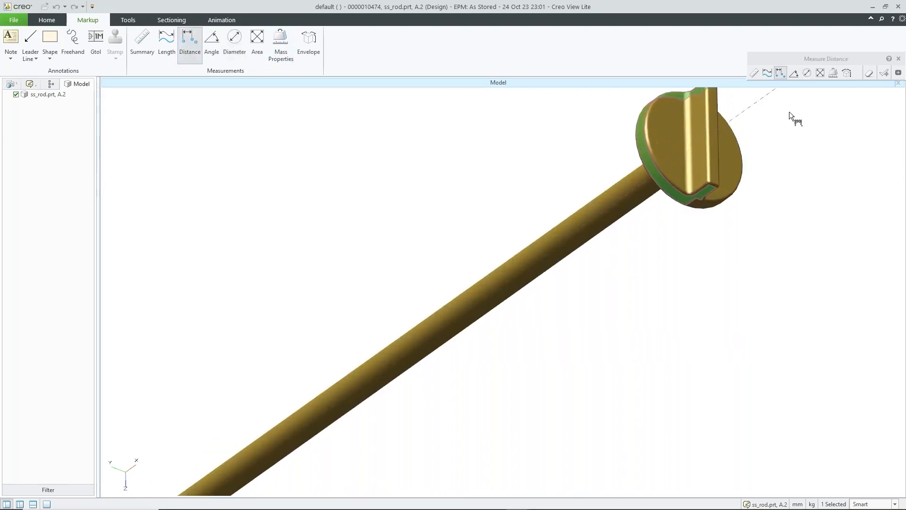
{"action": "middle_click_drag", "start_coordinate": [702, 182], "coordinate": [612, 255]}
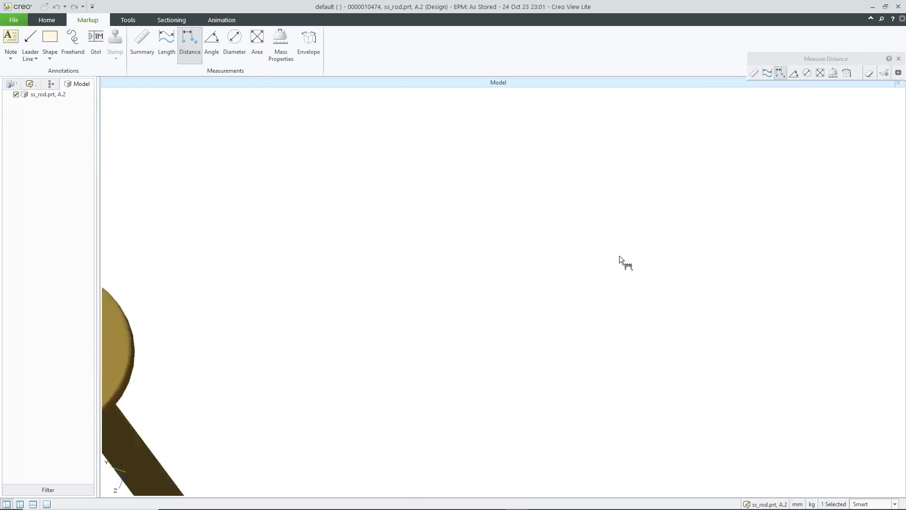
{"action": "scroll", "coordinate": [612, 254], "scroll_direction": "down", "scroll_amount": 4}
{"action": "scroll", "coordinate": [467, 264], "scroll_direction": "up", "scroll_amount": 1}
{"action": "scroll", "coordinate": [269, 323], "scroll_direction": "up", "scroll_amount": 2}
{"action": "left_click", "coordinate": [320, 354]}
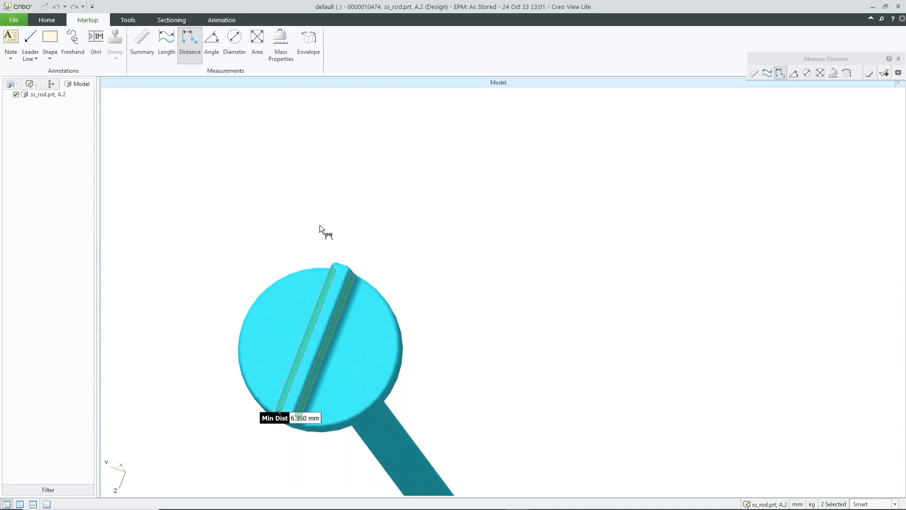
{"action": "scroll", "coordinate": [362, 266], "scroll_direction": "down", "scroll_amount": 3}
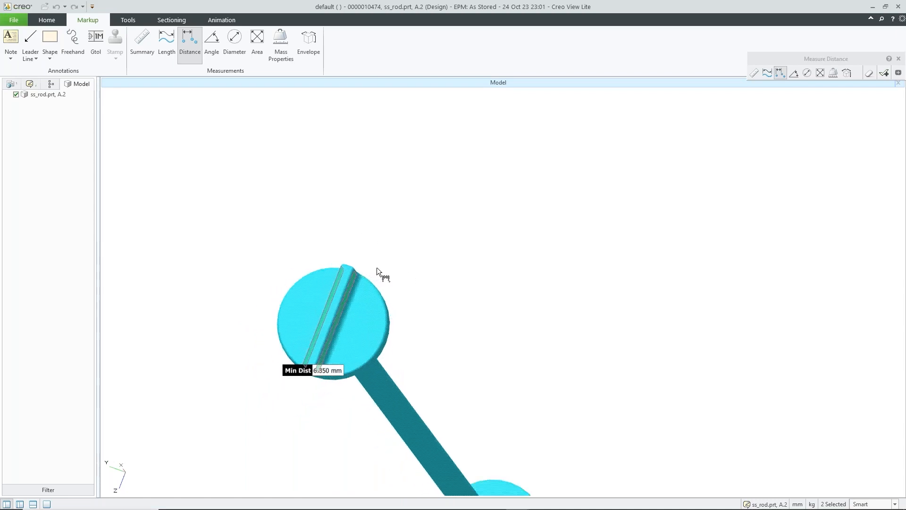
{"action": "right_click_drag", "start_coordinate": [418, 273], "coordinate": [427, 166]}
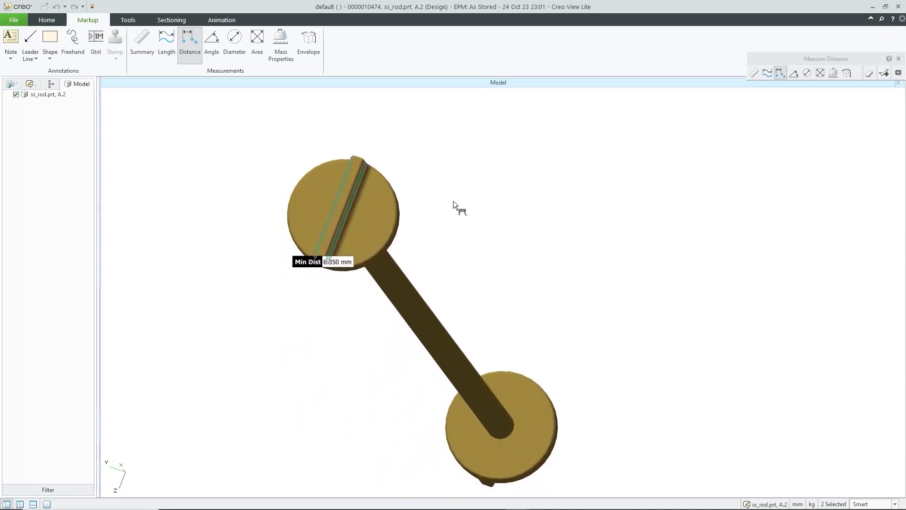
{"action": "left_click", "coordinate": [427, 172]}
{"action": "middle_click_drag", "start_coordinate": [441, 211], "coordinate": [523, 216]}
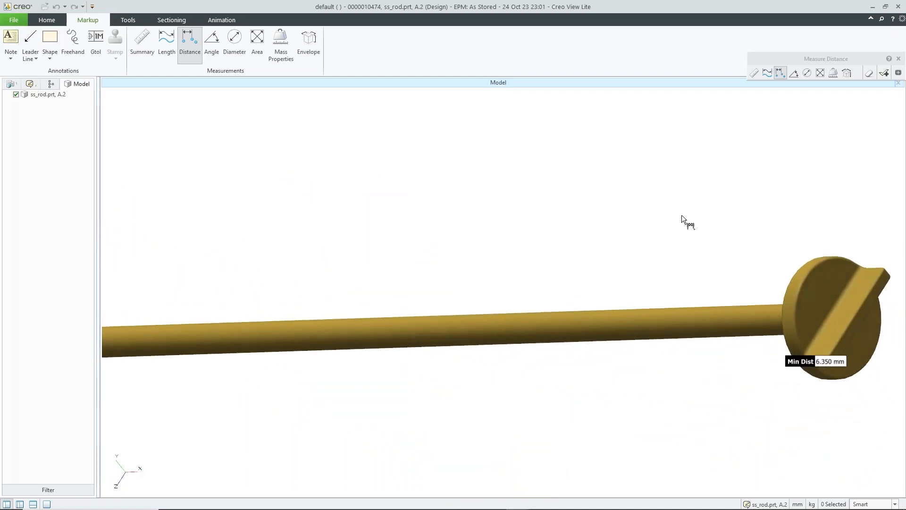
{"action": "scroll", "coordinate": [614, 225], "scroll_direction": "up", "scroll_amount": 2}
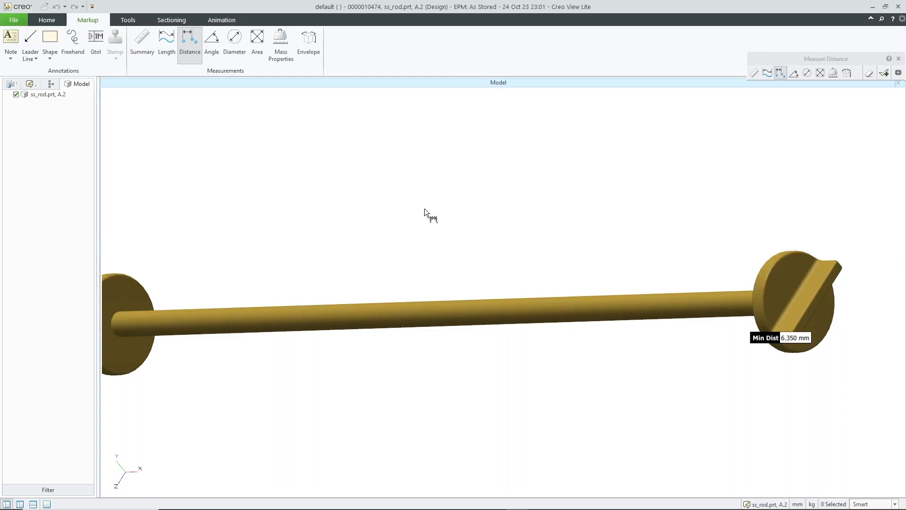
{"action": "left_click", "coordinate": [896, 7]}
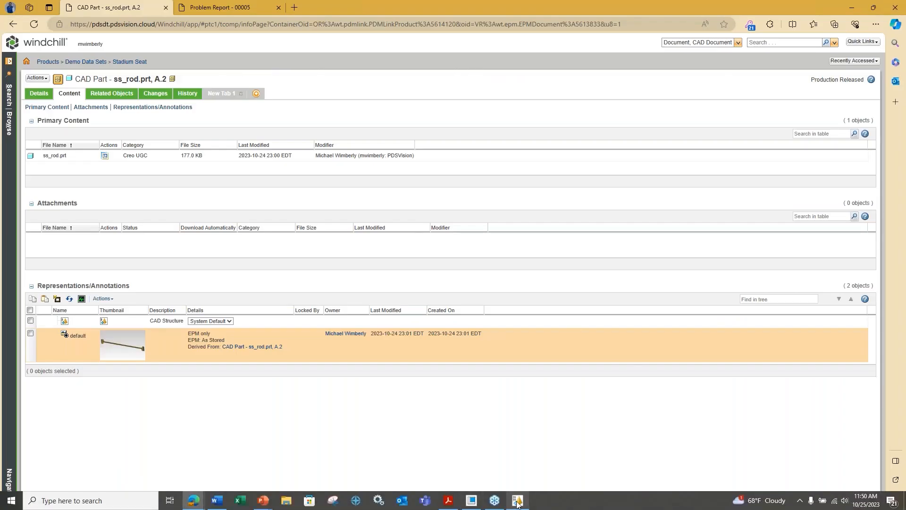
Step: Close leftover viewer windows, then open ss_rod.drw's default representation from Stadium Seat
{"action": "left_click", "coordinate": [518, 504]}
{"action": "left_click", "coordinate": [896, 6]}
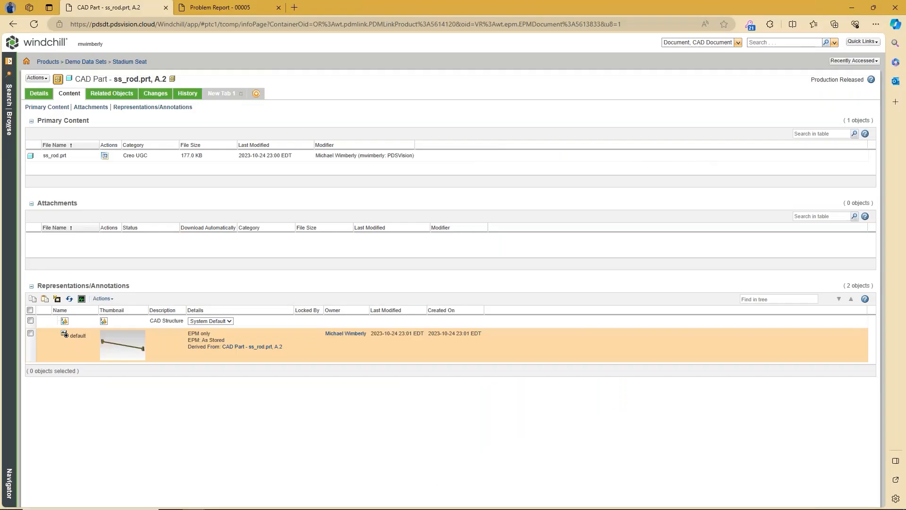
{"action": "left_click", "coordinate": [133, 62]}
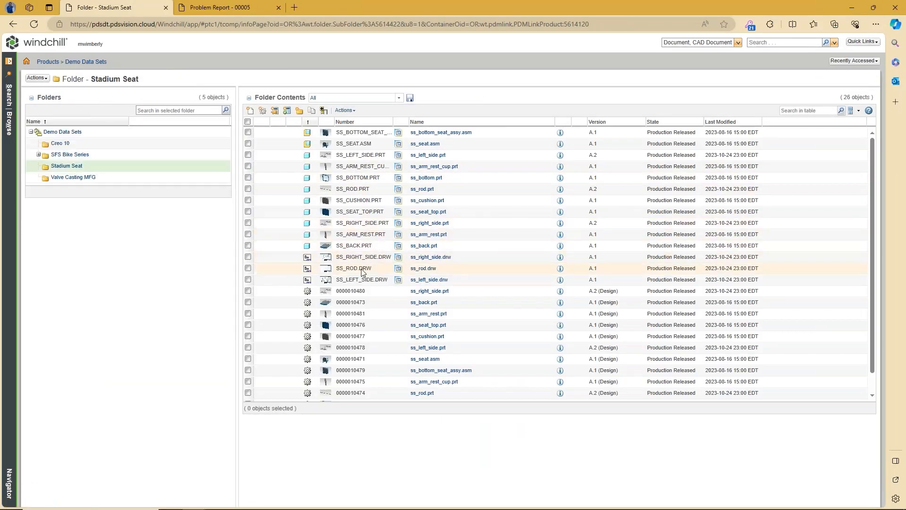
{"action": "left_click", "coordinate": [423, 269]}
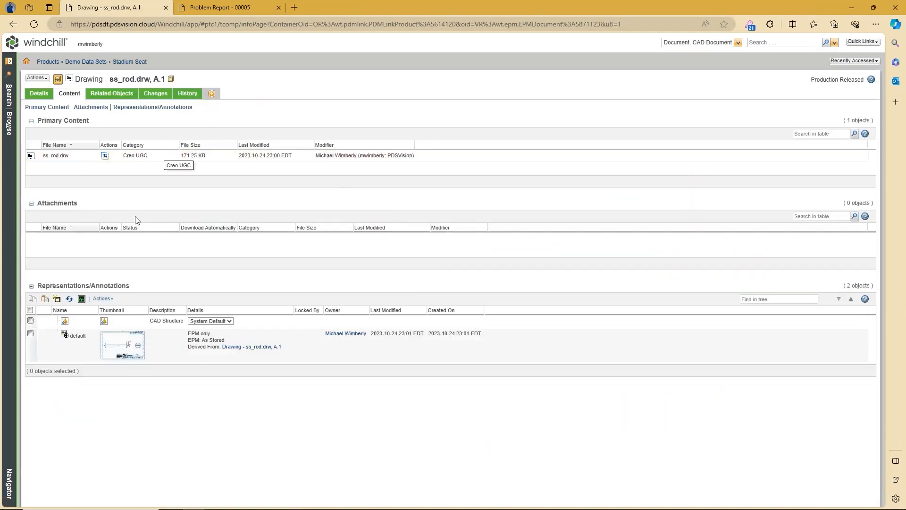
{"action": "left_click", "coordinate": [122, 345]}
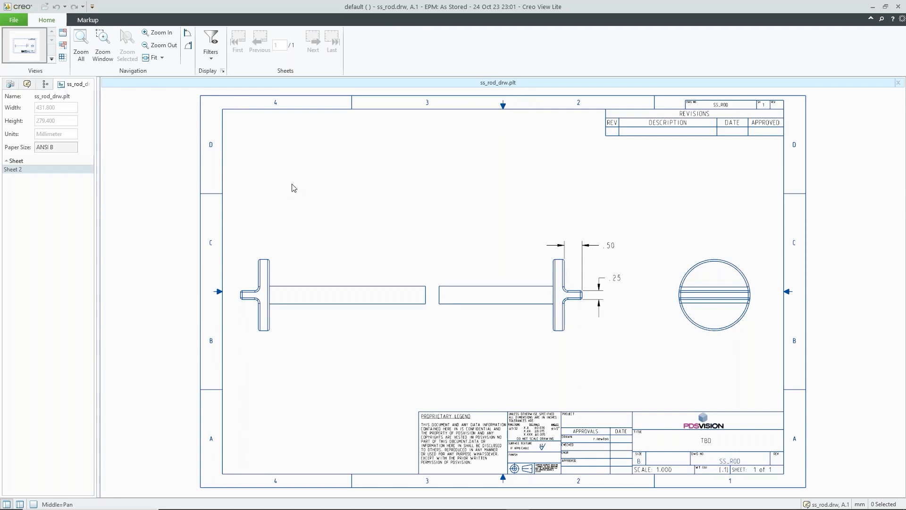
Step: Toggle between the Markup and Home tabs, ending on the Markup tools
{"action": "left_click", "coordinate": [87, 20]}
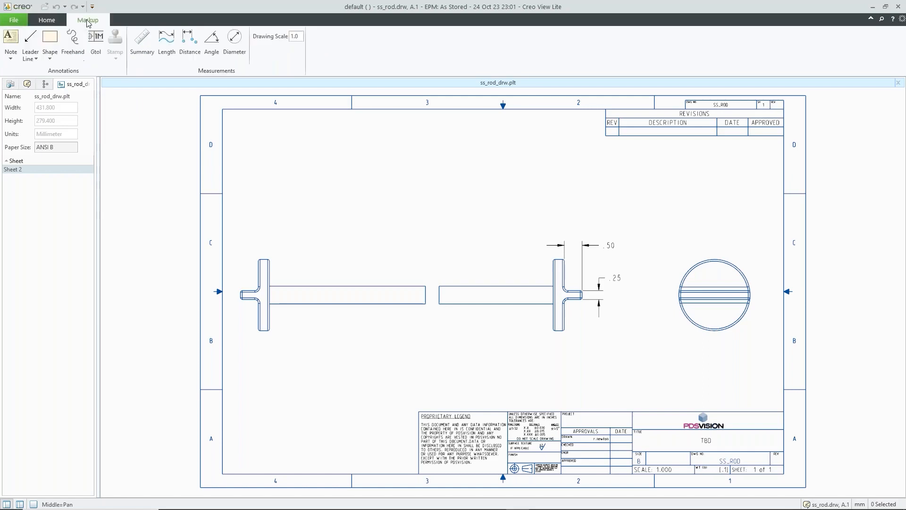
{"action": "left_click", "coordinate": [47, 21]}
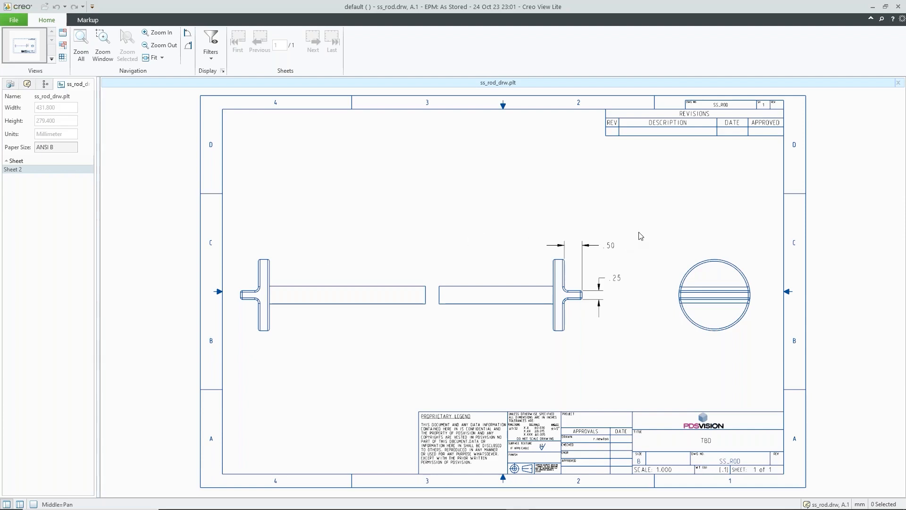
{"action": "left_click", "coordinate": [88, 20]}
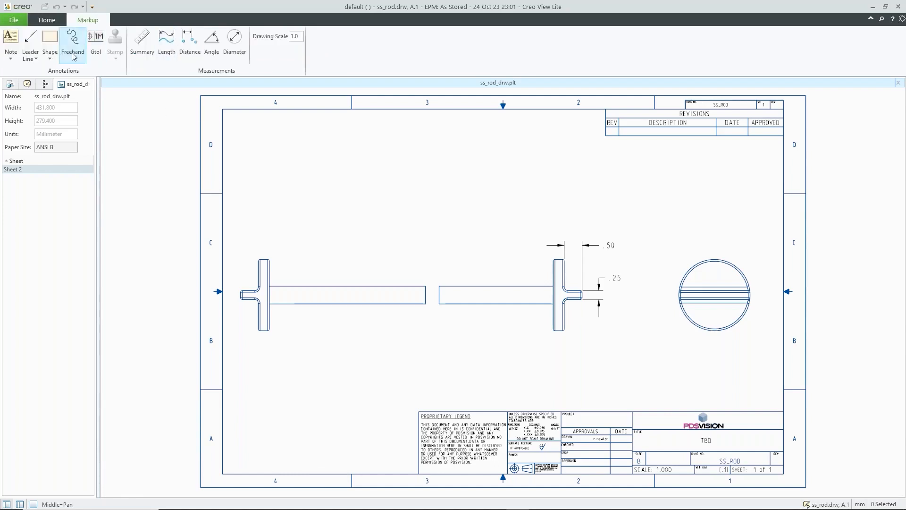
Step: Draw an outline ellipse around the .25 slot dimension
{"action": "left_click", "coordinate": [50, 56]}
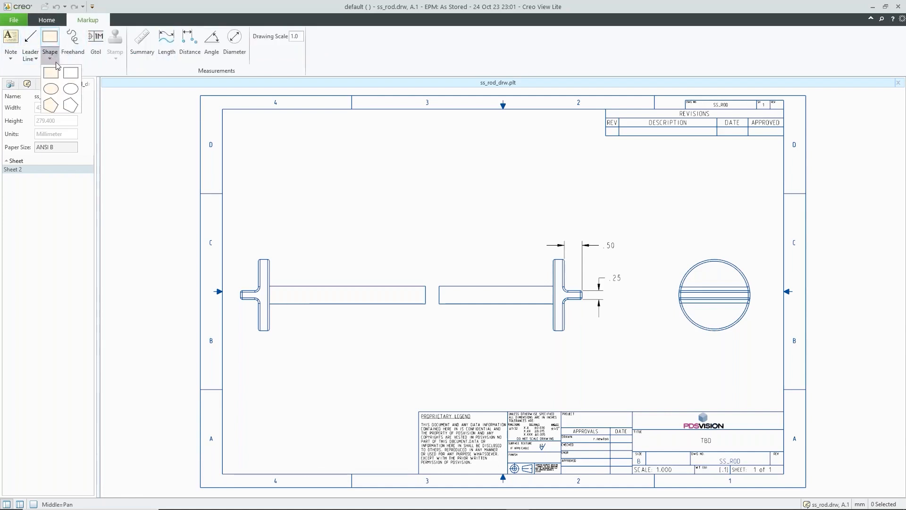
{"action": "left_click", "coordinate": [66, 90]}
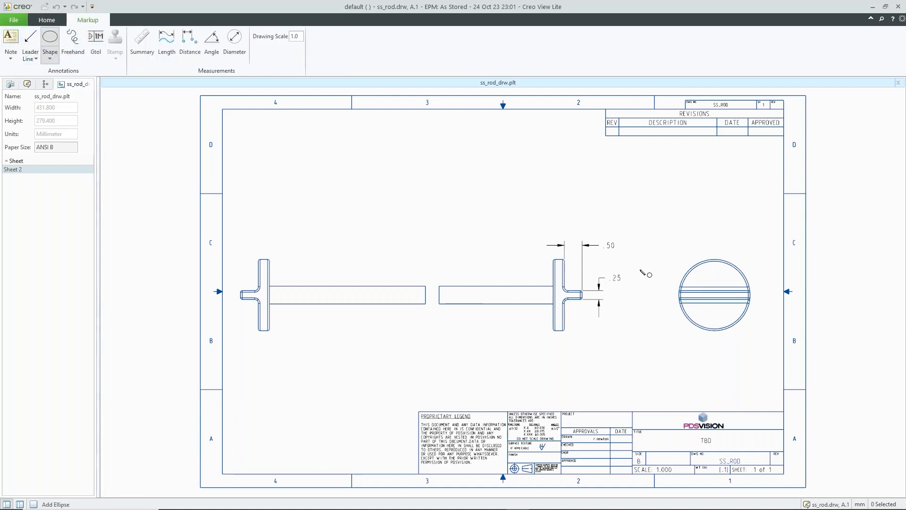
{"action": "left_click_drag", "start_coordinate": [639, 268], "coordinate": [588, 328]}
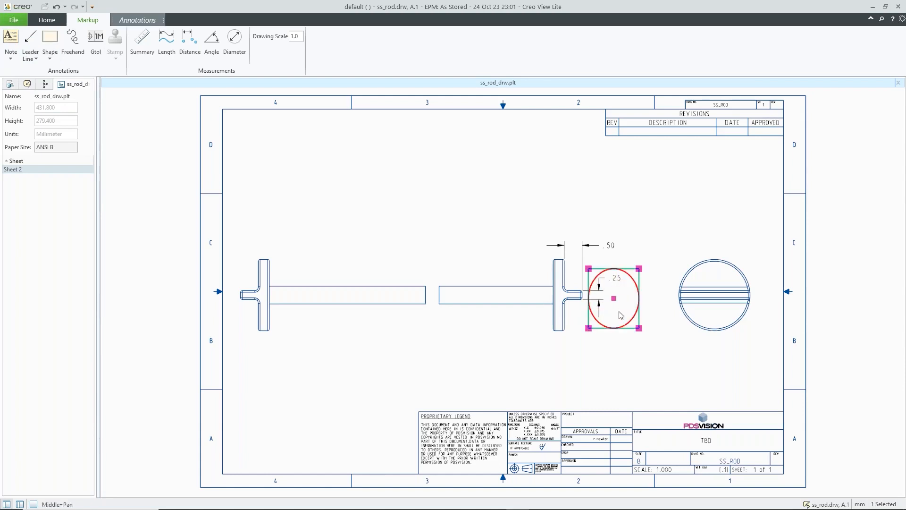
Step: Attach a leader note 'Can this width be increased?' to the ellipse, nudged slightly right
{"action": "left_click", "coordinate": [12, 56]}
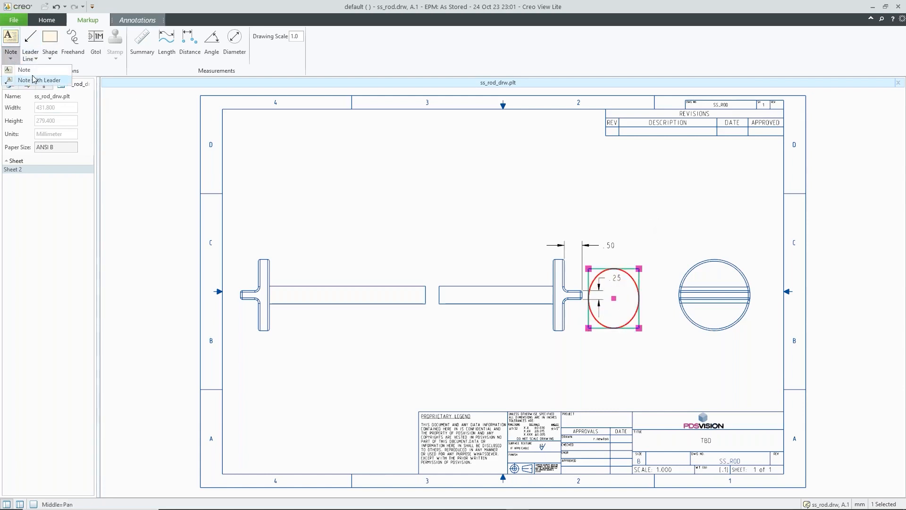
{"action": "left_click", "coordinate": [36, 81]}
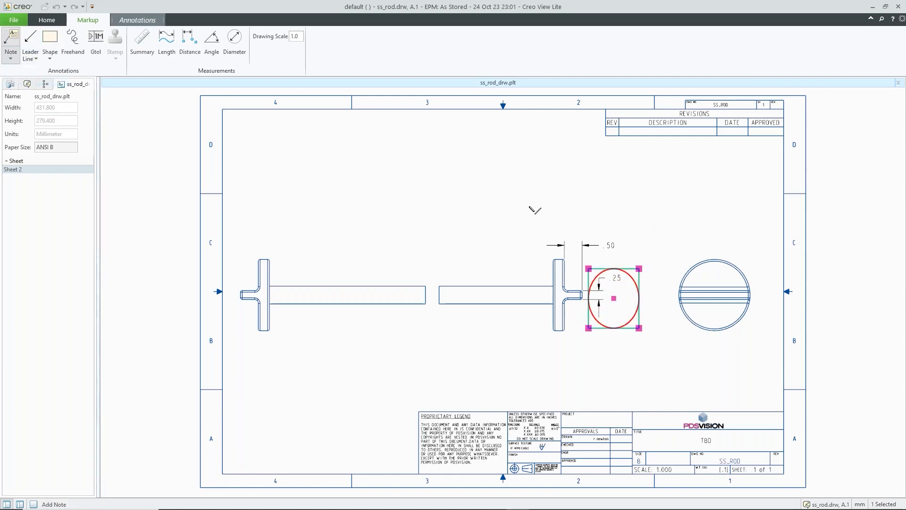
{"action": "left_click", "coordinate": [632, 275]}
{"action": "left_click", "coordinate": [657, 242]}
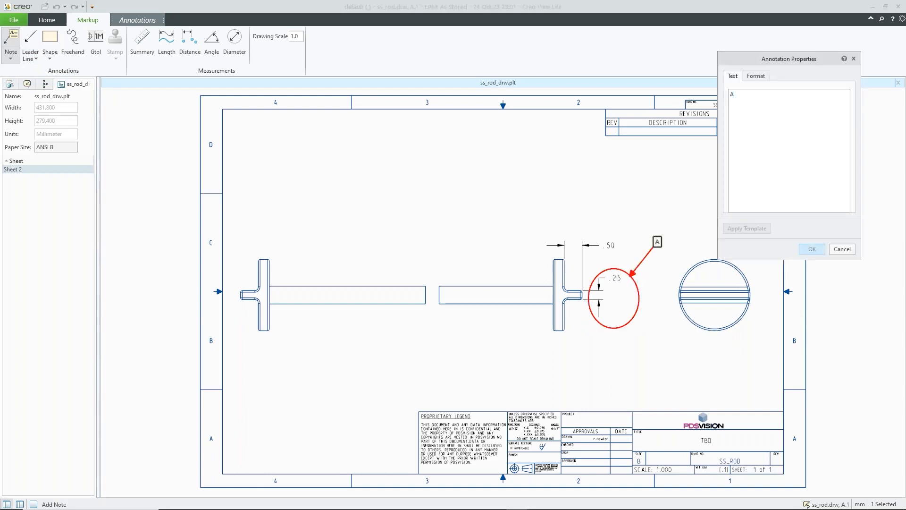
{"action": "type", "text": "A"}
{"action": "key", "text": "BackSpace"}
{"action": "type", "text": "Can this w"}
{"action": "type", "text": "id"}
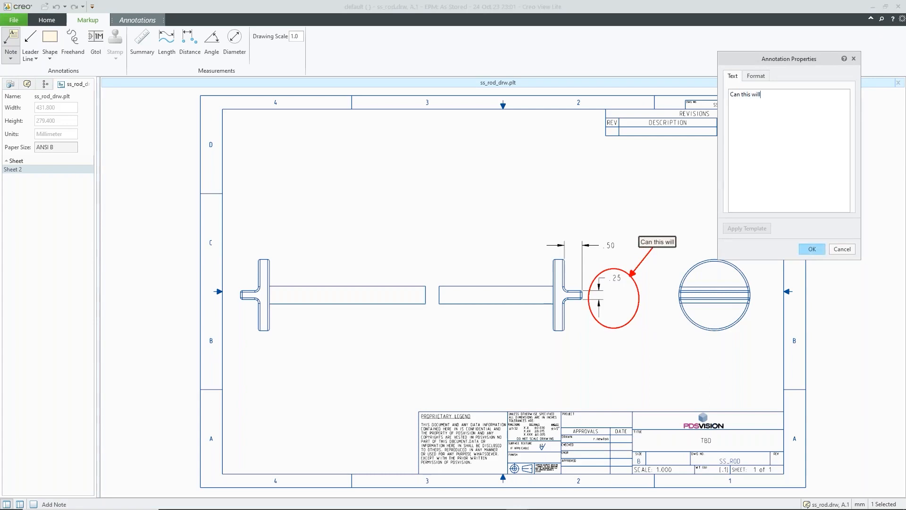
{"action": "type", "text": "th g"}
{"action": "key", "text": "BackSpace"}
{"action": "type", "text": "be increase"}
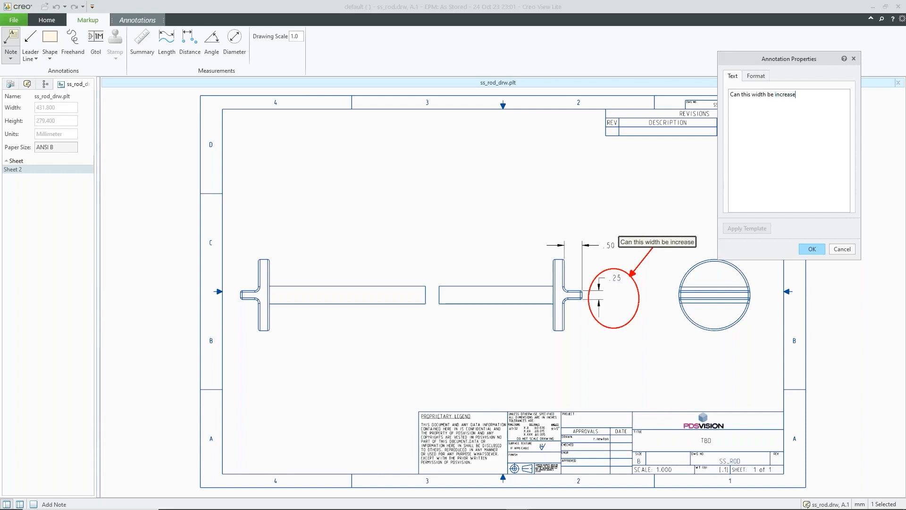
{"action": "type", "text": "d?"}
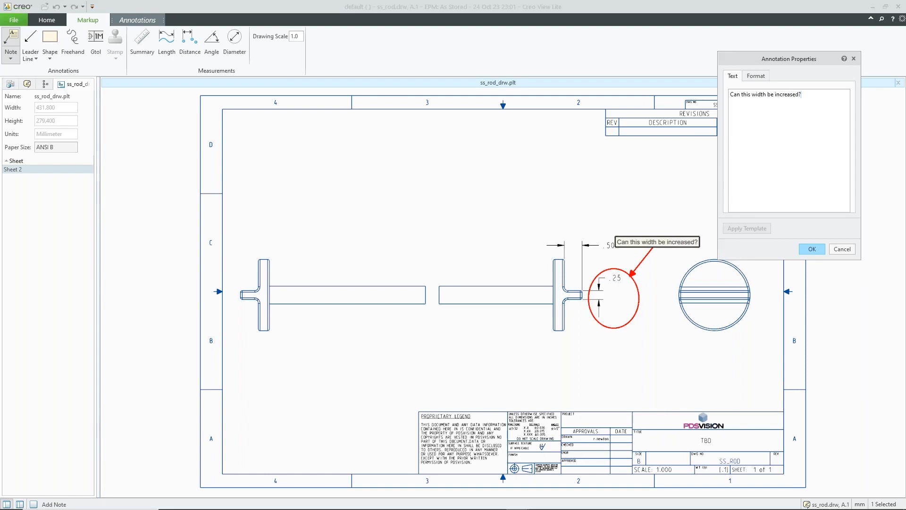
{"action": "left_click", "coordinate": [810, 248]}
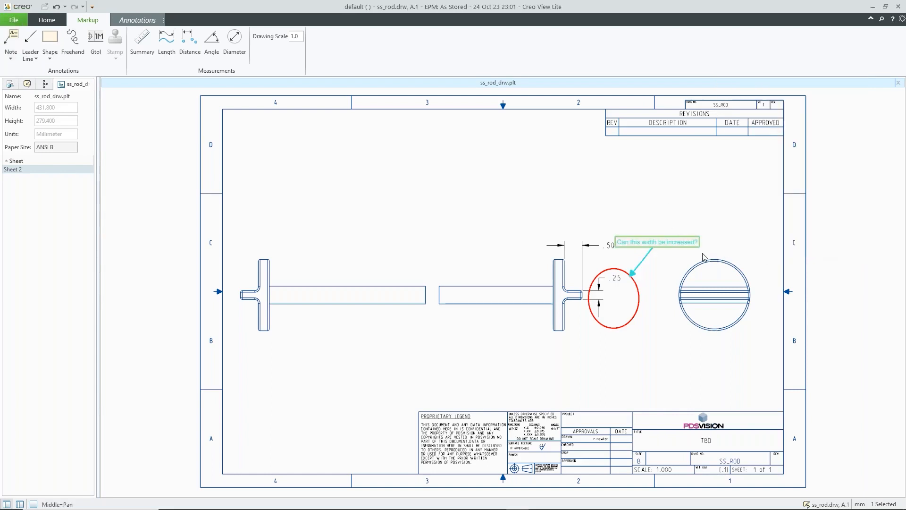
{"action": "left_click_drag", "start_coordinate": [686, 242], "coordinate": [714, 243]}
{"action": "left_click", "coordinate": [697, 214]}
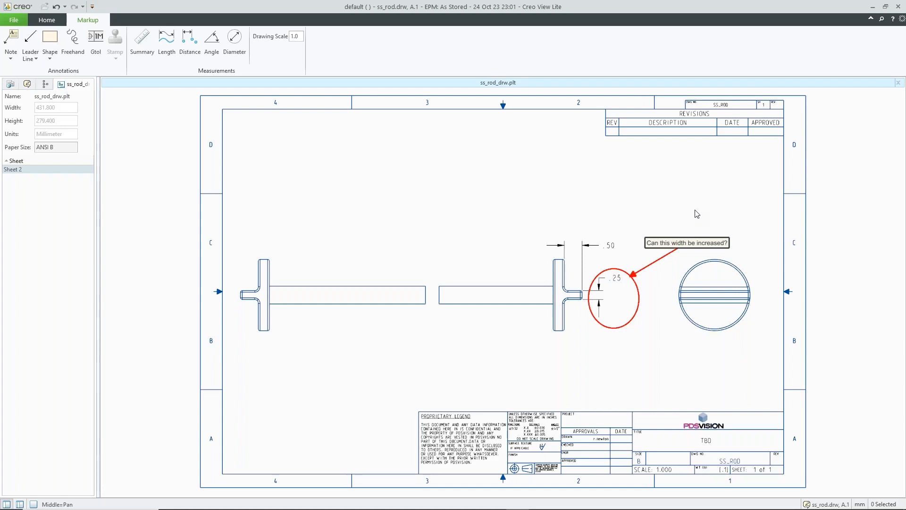
Step: Save the rod drawing markup as a new annotation set 'Slot width increase?' and close Creo View Lite
{"action": "left_click", "coordinate": [22, 22]}
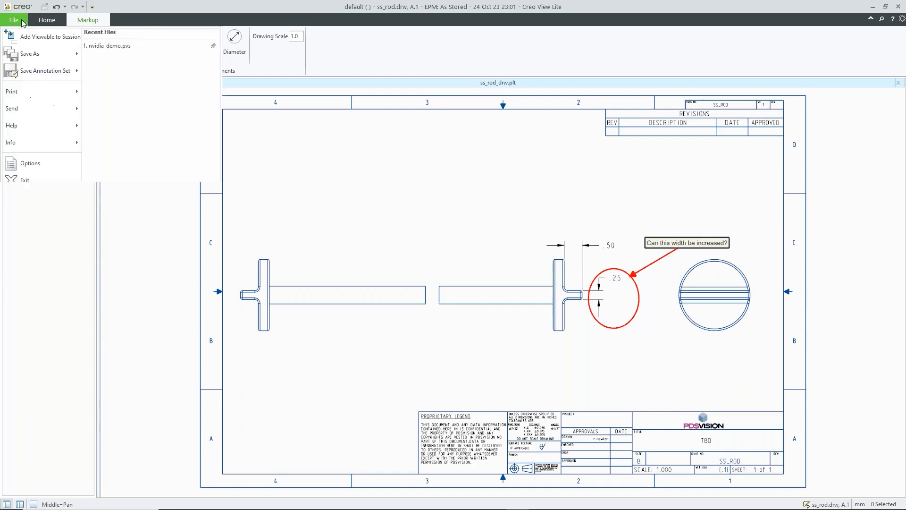
{"action": "left_click", "coordinate": [54, 73]}
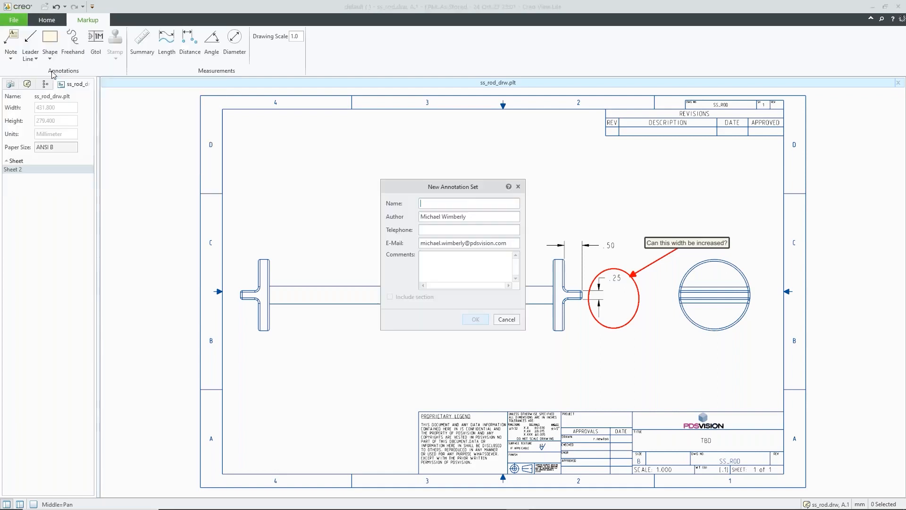
{"action": "left_click", "coordinate": [437, 204]}
{"action": "type", "text": "Width"}
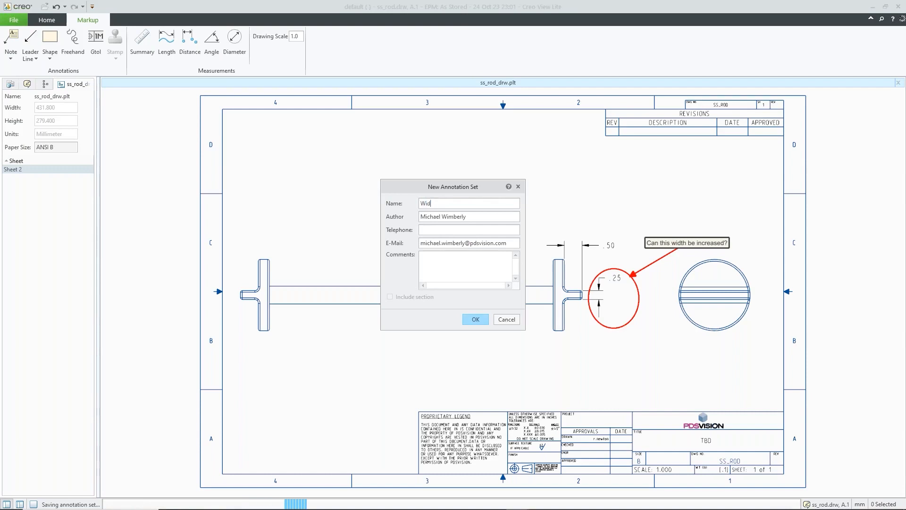
{"action": "key", "text": "BackSpace"}
{"action": "key", "text": "BackSpace"}
{"action": "key", "text": "BackSpace"}
{"action": "key", "text": "BackSpace"}
{"action": "key", "text": "BackSpace"}
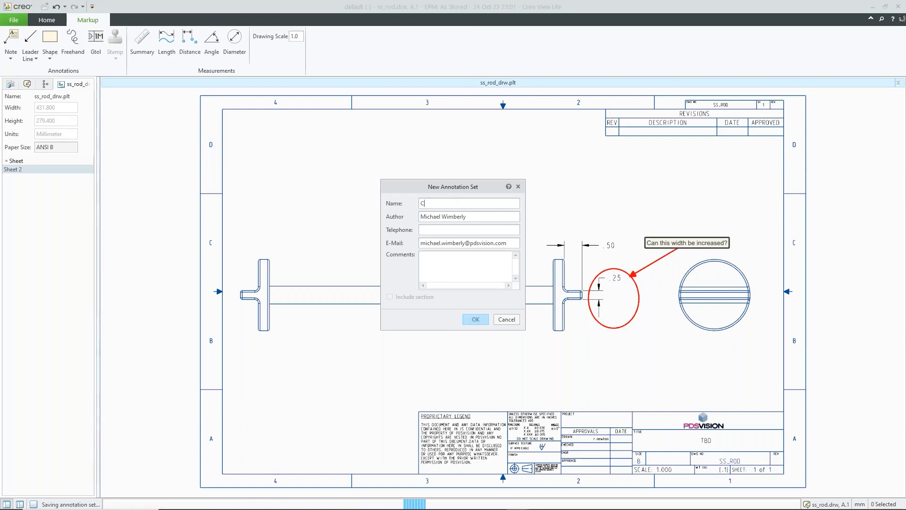
{"action": "type", "text": "Slo"}
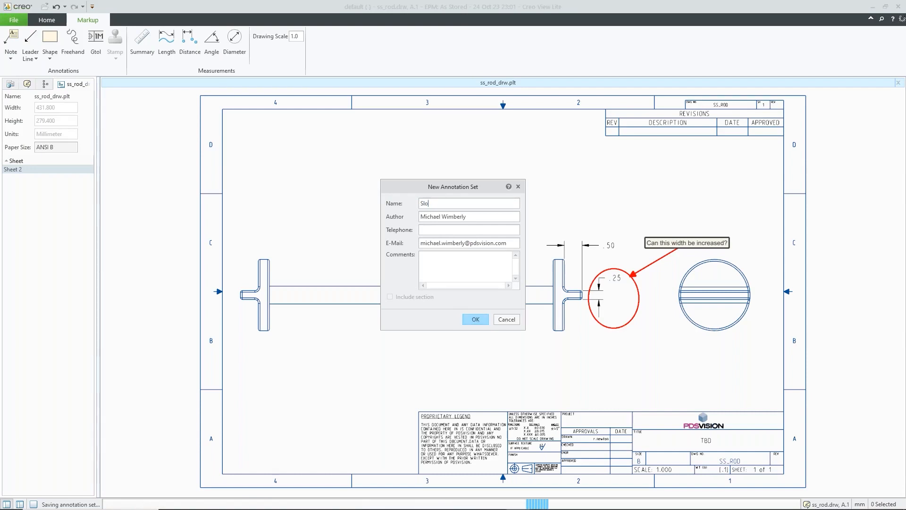
{"action": "type", "text": "t wixth"}
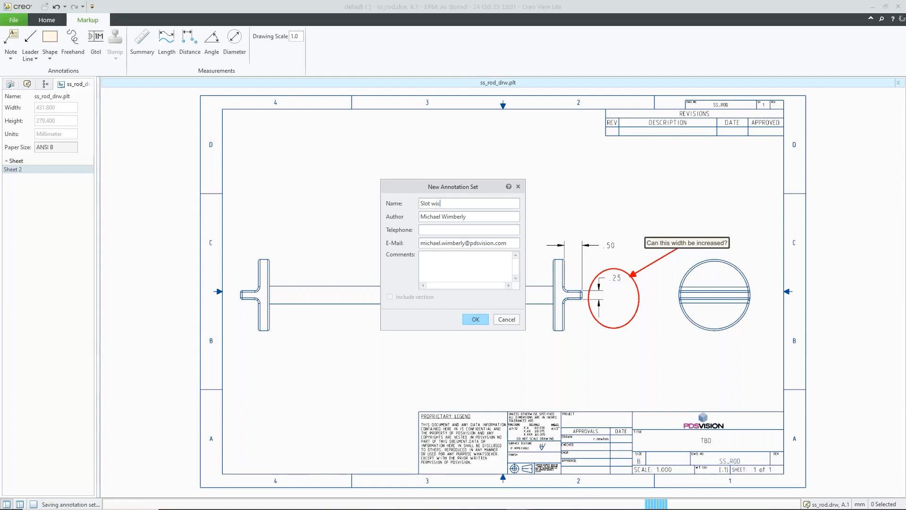
{"action": "key", "text": "BackSpace"}
{"action": "key", "text": "BackSpace"}
{"action": "key", "text": "BackSpace"}
{"action": "type", "text": "dth inc"}
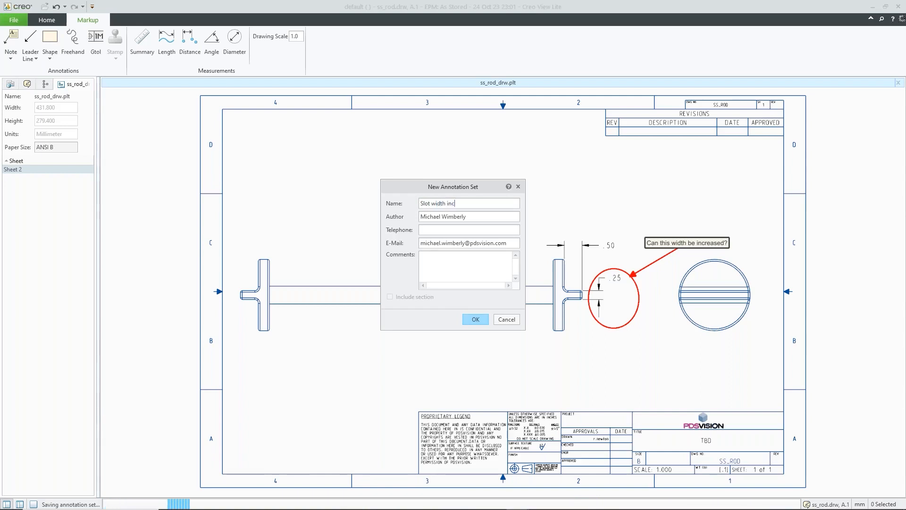
{"action": "type", "text": "rease?"}
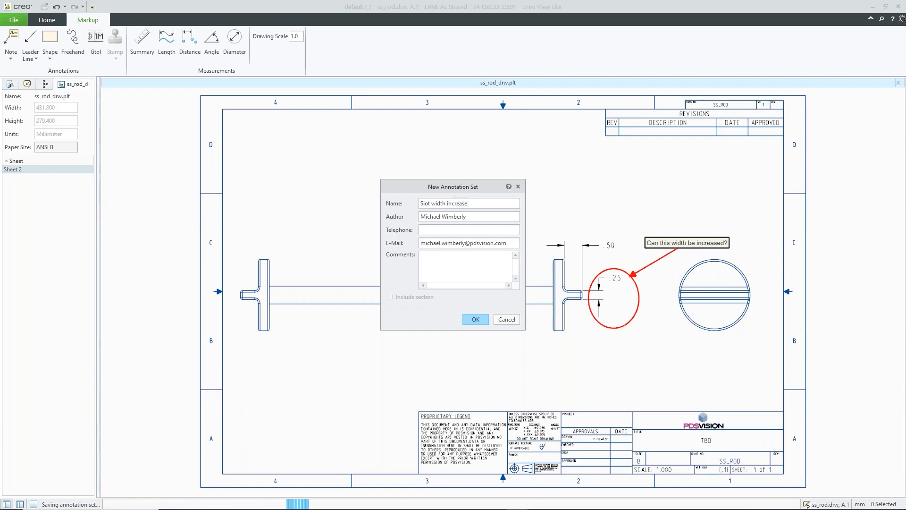
{"action": "left_click", "coordinate": [477, 319]}
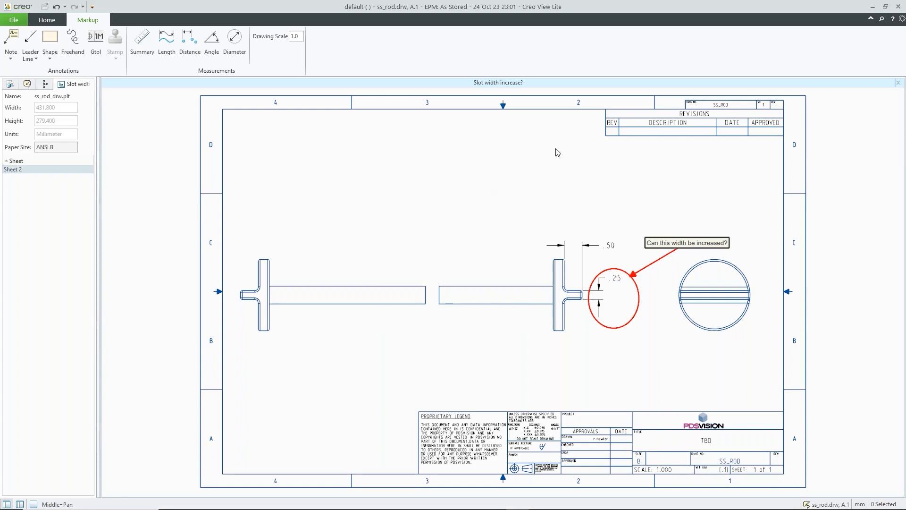
{"action": "left_click", "coordinate": [897, 7]}
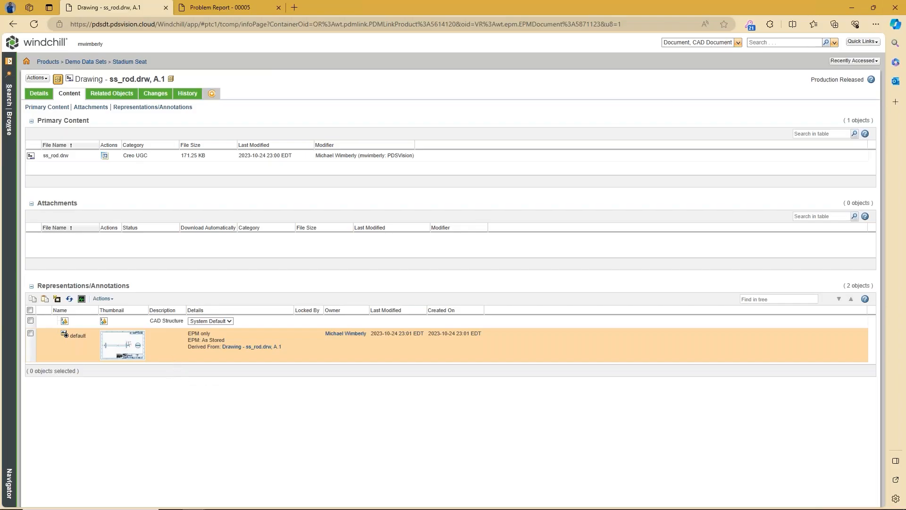
Step: Reload the ss_rod.drw page so the new Slot width annotation set appears under Representations/Annotations
{"action": "left_click", "coordinate": [35, 26]}
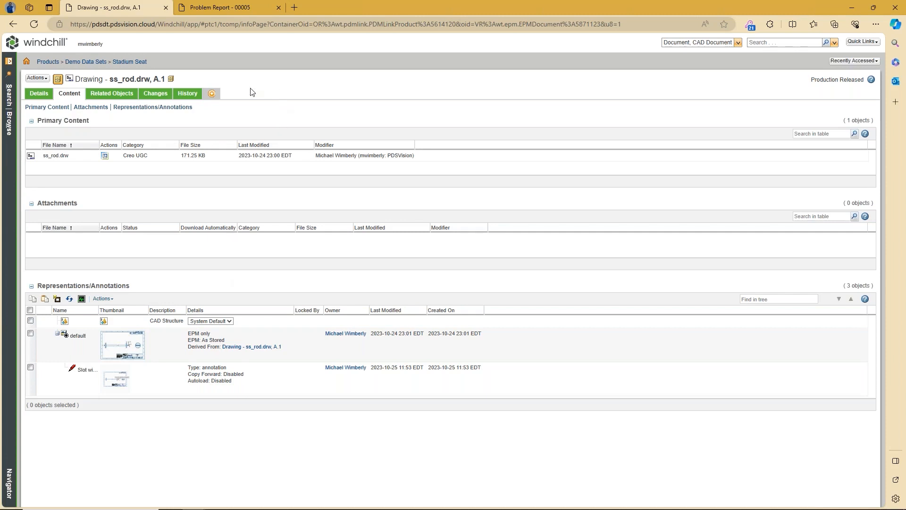
{"action": "left_click", "coordinate": [38, 92]}
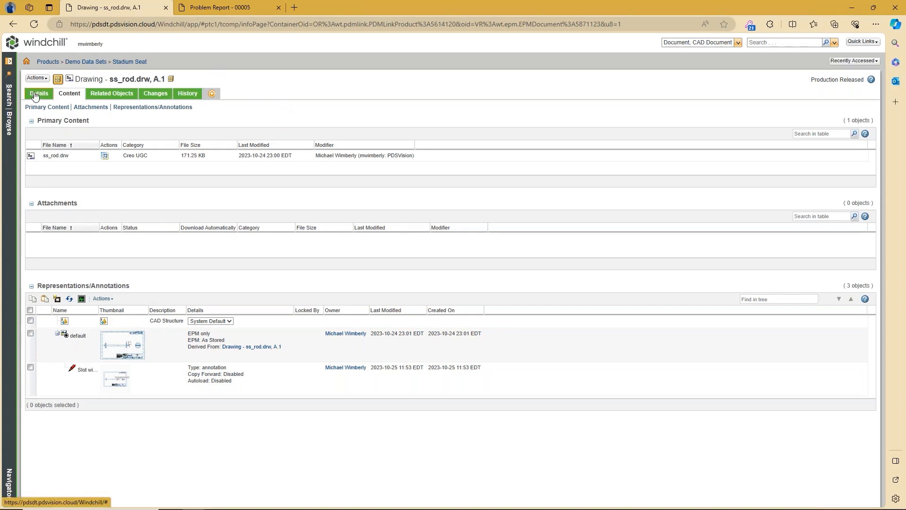
{"action": "left_click", "coordinate": [109, 94]}
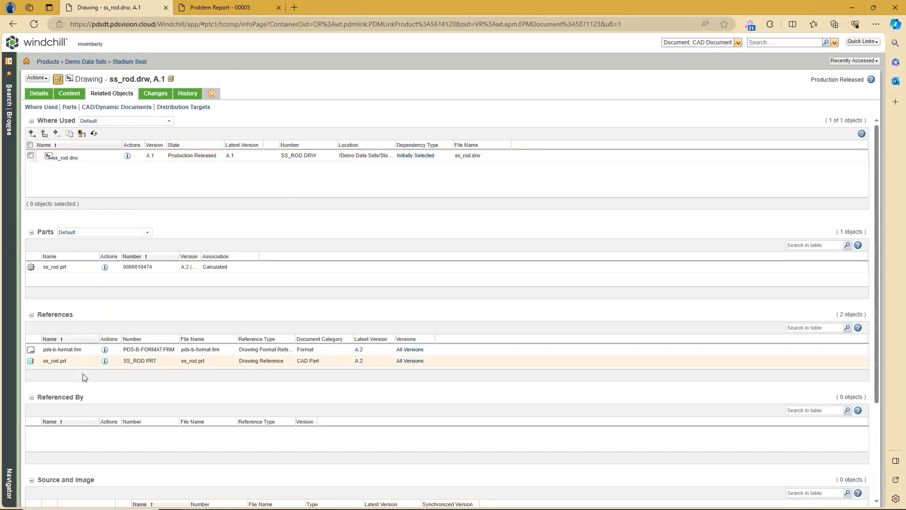
{"action": "left_click", "coordinate": [105, 362]}
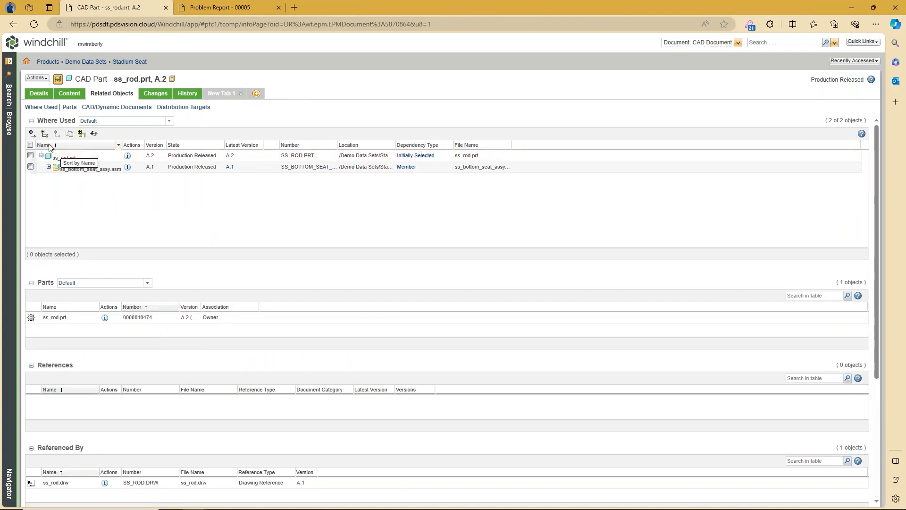
{"action": "left_click", "coordinate": [38, 94]}
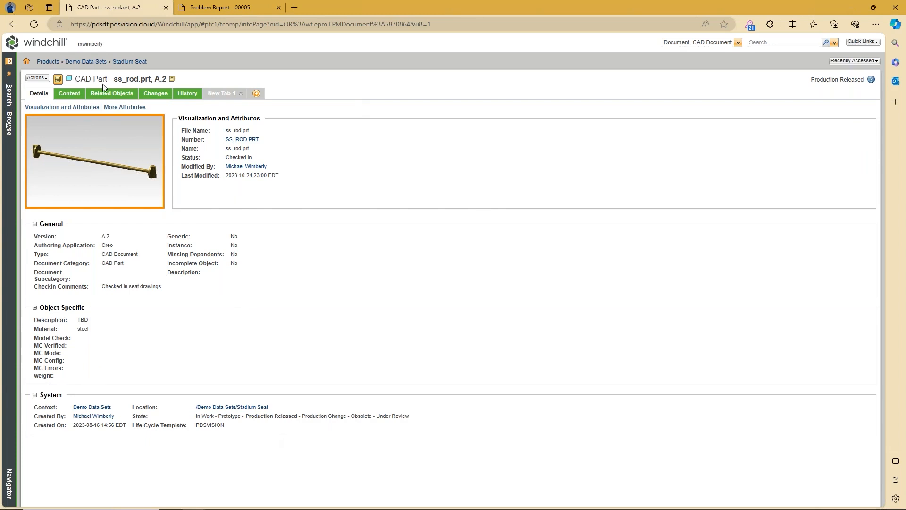
{"action": "left_click", "coordinate": [13, 24]}
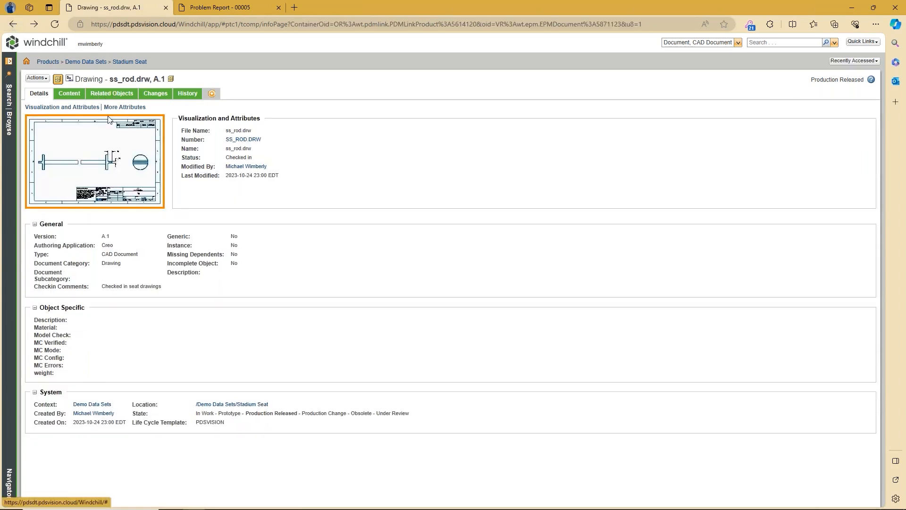
{"action": "left_click", "coordinate": [75, 95]}
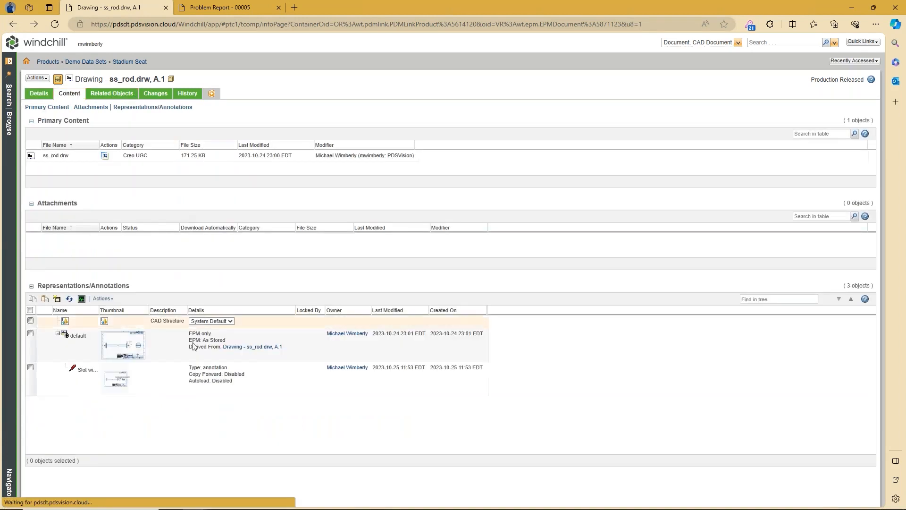
Step: Open the Slot width annotation, capture a Win+Shift+S snip of the drawing, then close the viewer
{"action": "left_click", "coordinate": [112, 382]}
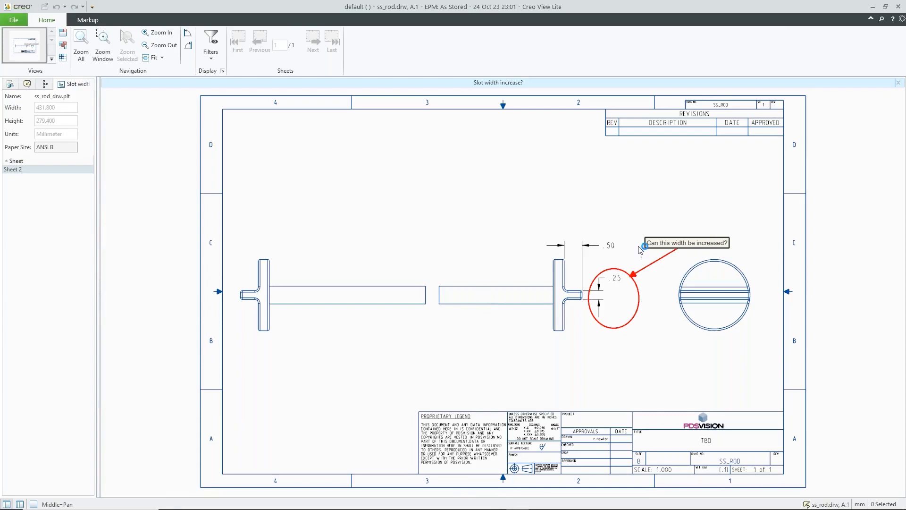
{"action": "key", "text": "super+shift+s"}
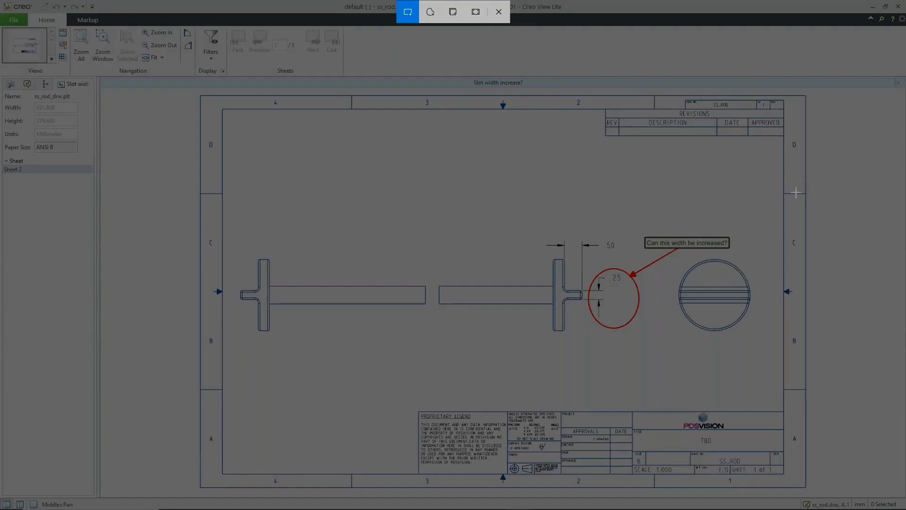
{"action": "mouse_move", "coordinate": [804, 98]}
{"action": "left_mouse_down"}
{"action": "mouse_move", "coordinate": [536, 314]}
{"action": "mouse_move", "coordinate": [421, 440]}
{"action": "mouse_move", "coordinate": [413, 494]}
{"action": "left_mouse_up"}
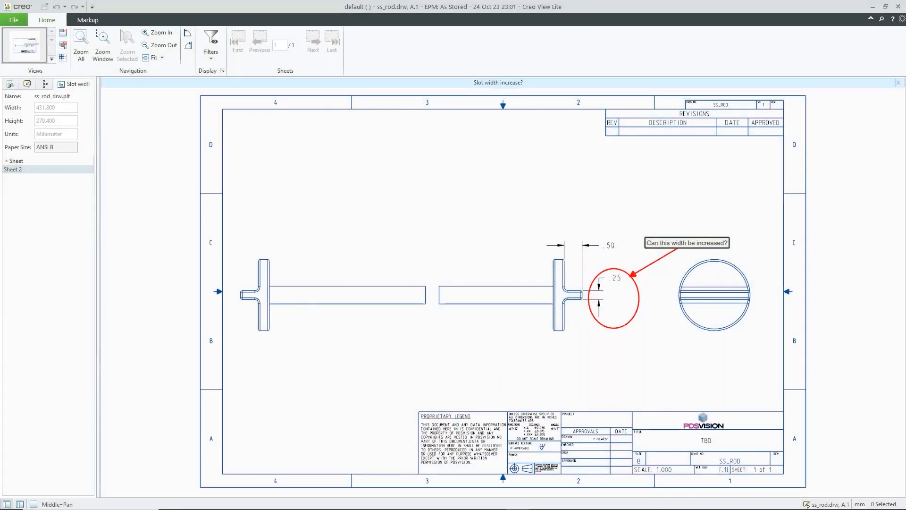
{"action": "left_click", "coordinate": [812, 382]}
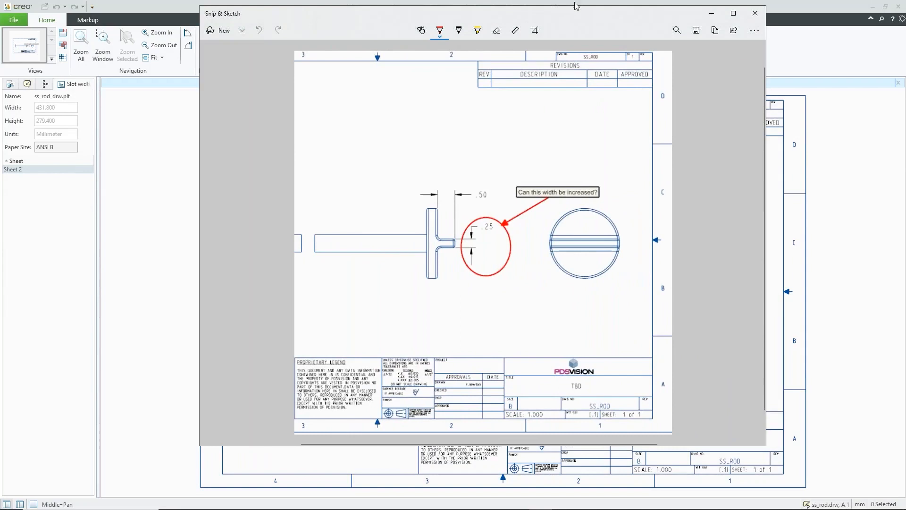
{"action": "left_click_drag", "start_coordinate": [574, 8], "coordinate": [1, 212]}
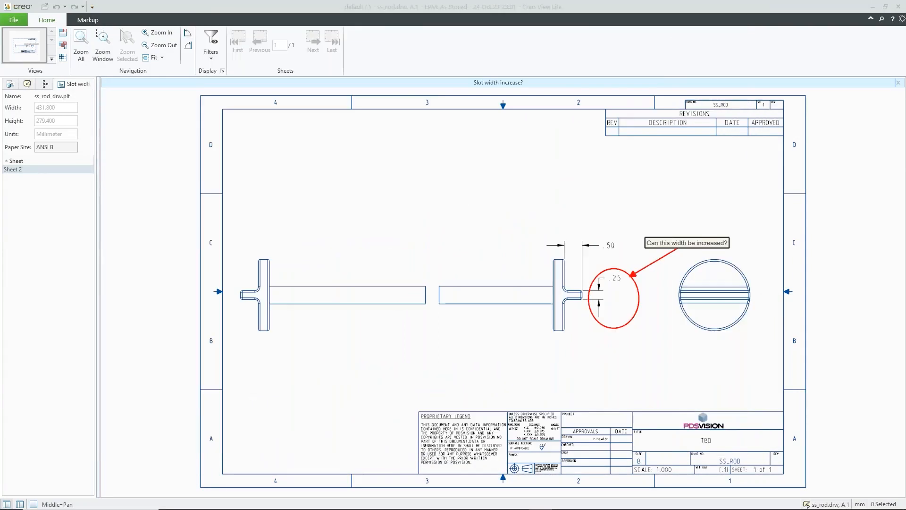
{"action": "left_click", "coordinate": [180, 227]}
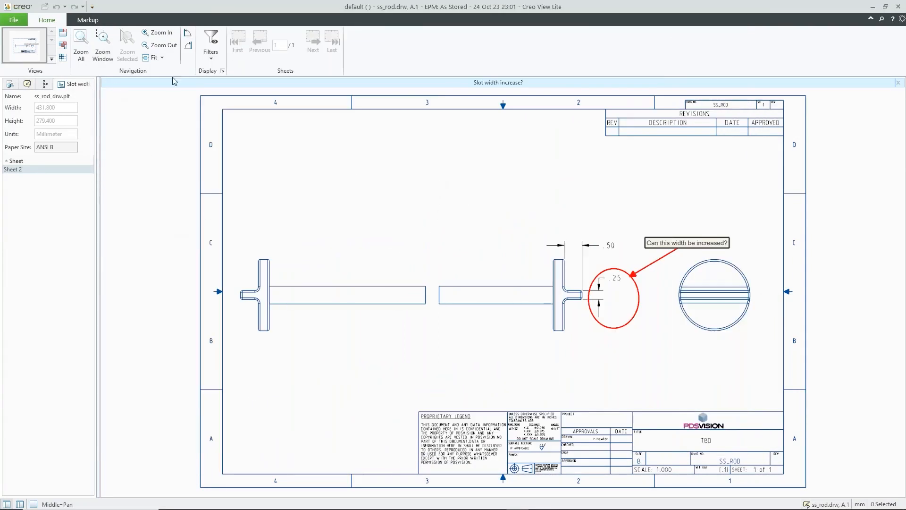
{"action": "left_click", "coordinate": [897, 7]}
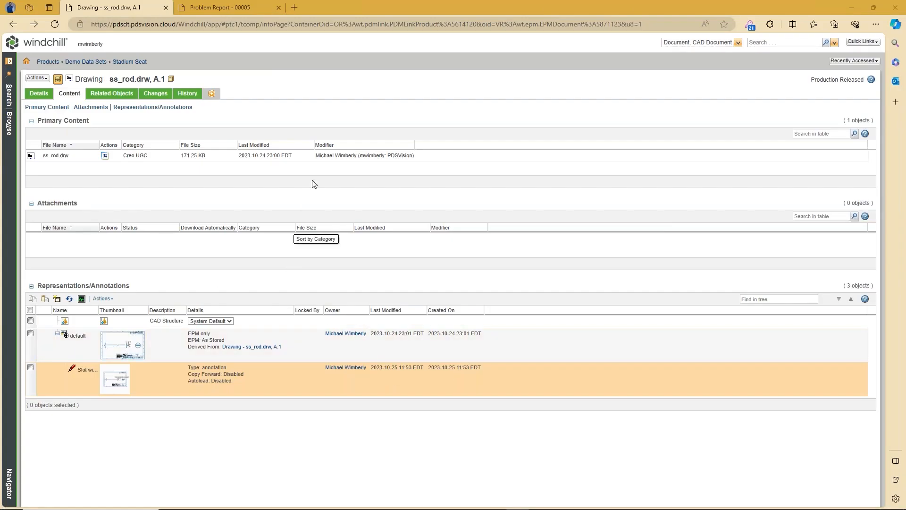
Step: From the drawing's related objects, open part ss_rod.prt and start a New Problem Report from Actions
{"action": "left_click", "coordinate": [110, 94]}
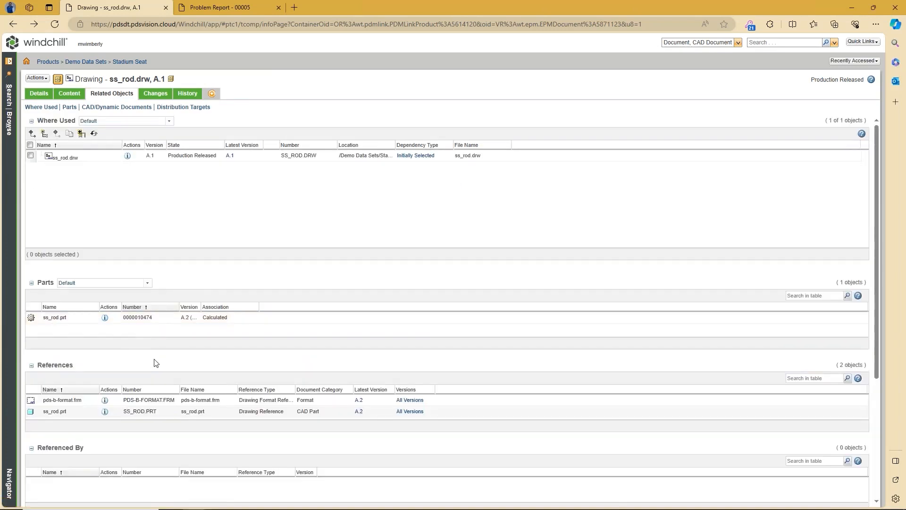
{"action": "left_click", "coordinate": [105, 412]}
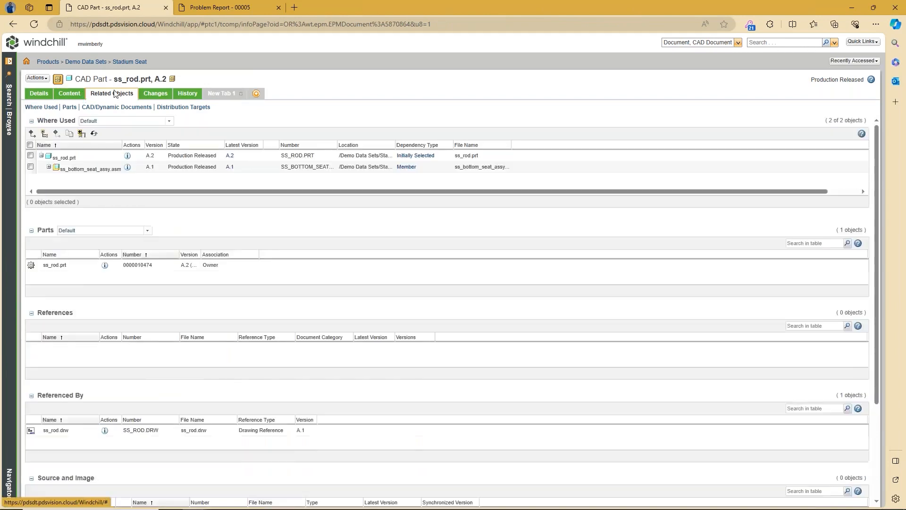
{"action": "left_click", "coordinate": [37, 96]}
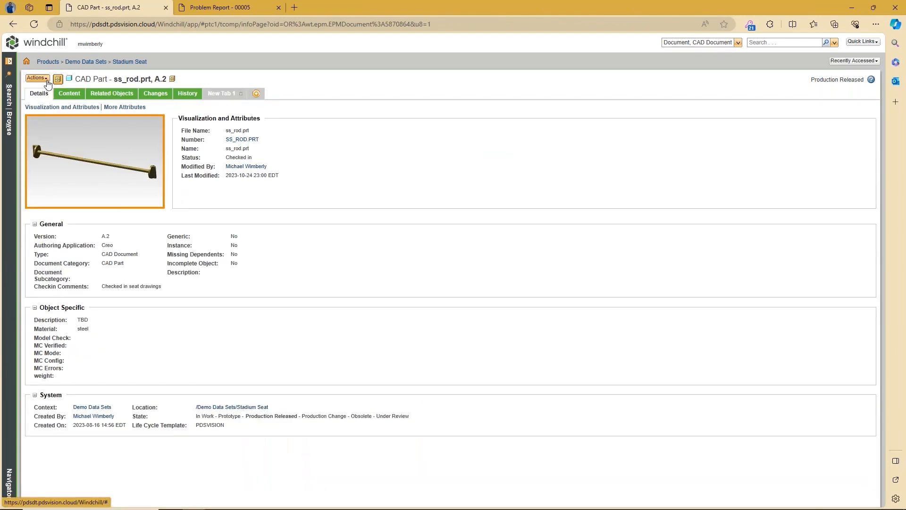
{"action": "left_click", "coordinate": [37, 78]}
{"action": "mouse_move", "coordinate": [65, 202]}
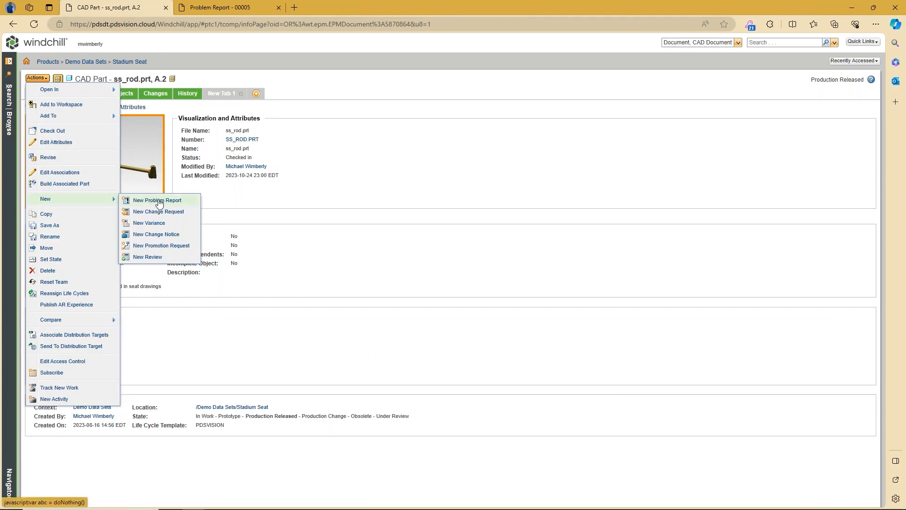
{"action": "left_click", "coordinate": [158, 202]}
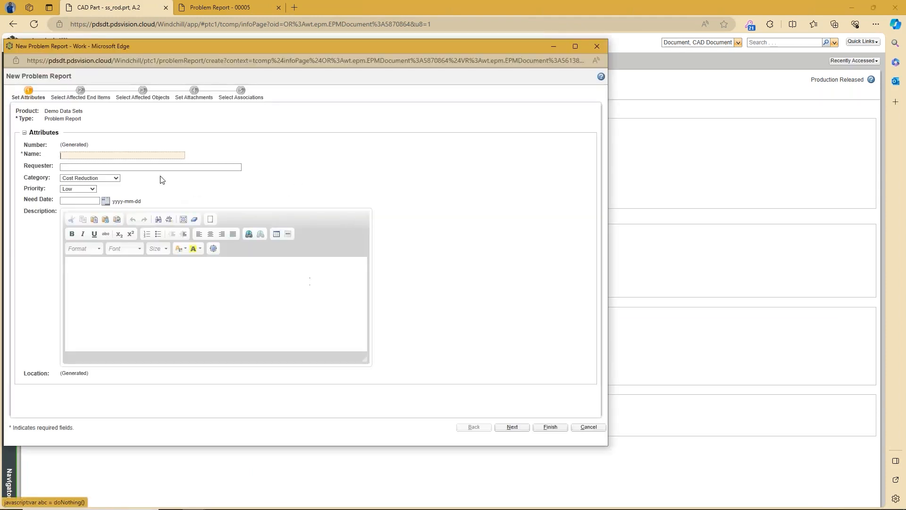
Step: Name the new problem report 'Slot Width Increase'
{"action": "left_click", "coordinate": [120, 154]}
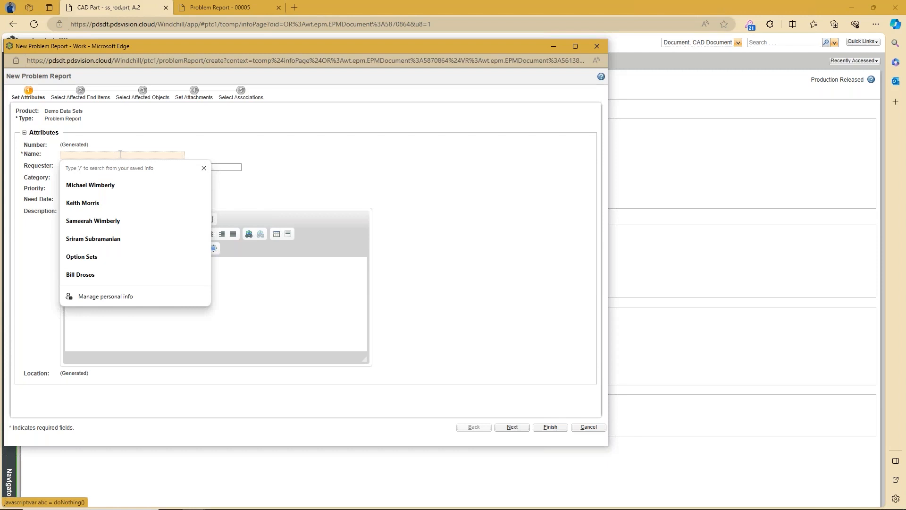
{"action": "type", "text": "Slot W"}
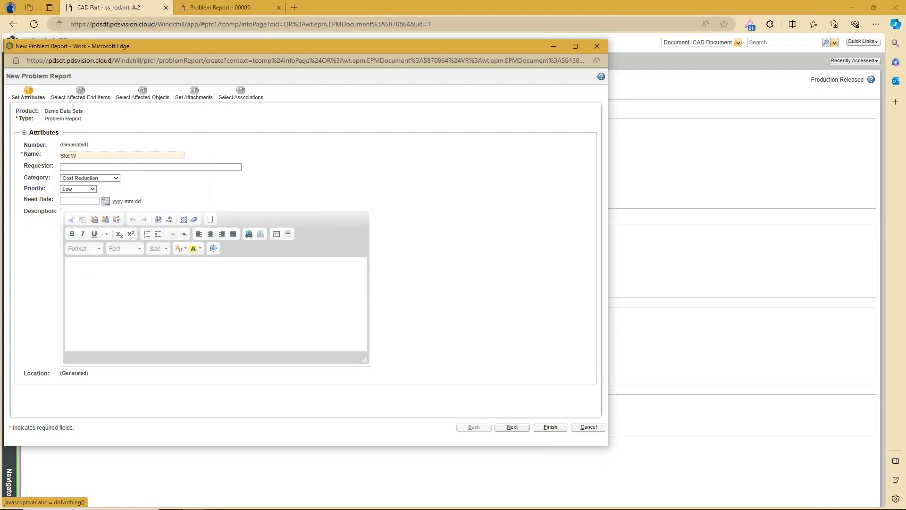
{"action": "type", "text": "eino"}
{"action": "key", "text": "BackSpace"}
{"action": "key", "text": "BackSpace"}
{"action": "key", "text": "BackSpace"}
{"action": "type", "text": "ncrease D"}
{"action": "key", "text": "BackSpace"}
Step: Set the requester to Assembly and the category to Product Improvement
{"action": "left_click", "coordinate": [121, 167]}
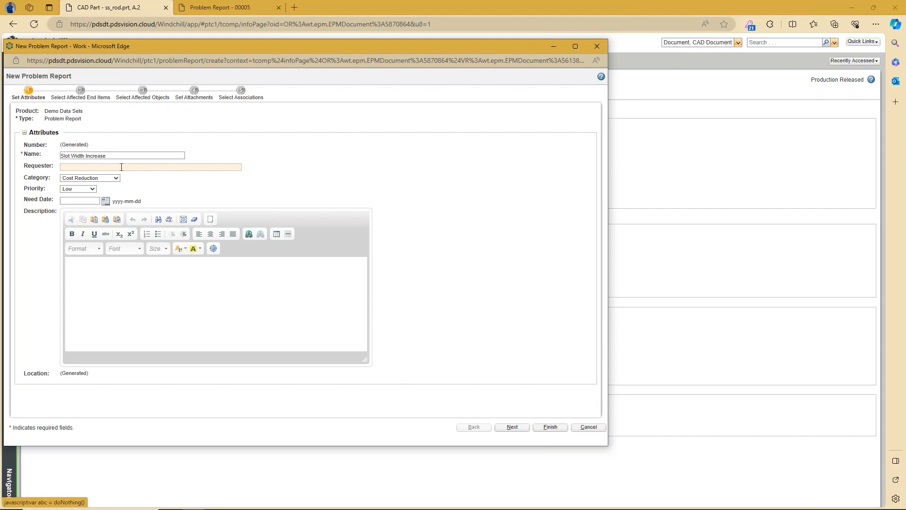
{"action": "type", "text": "Fie"}
{"action": "type", "text": "ssemb"}
{"action": "type", "text": "ly"}
{"action": "left_click", "coordinate": [115, 179]}
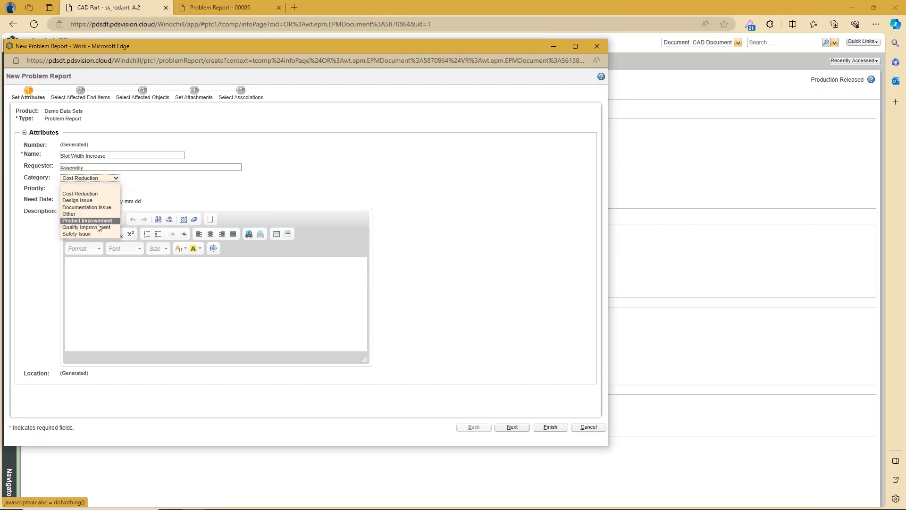
{"action": "left_click", "coordinate": [100, 220]}
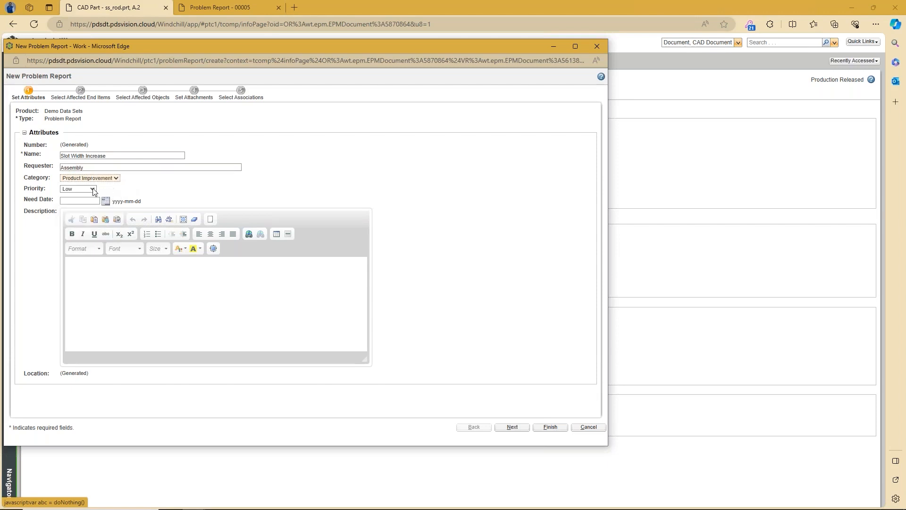
{"action": "left_click", "coordinate": [127, 277]}
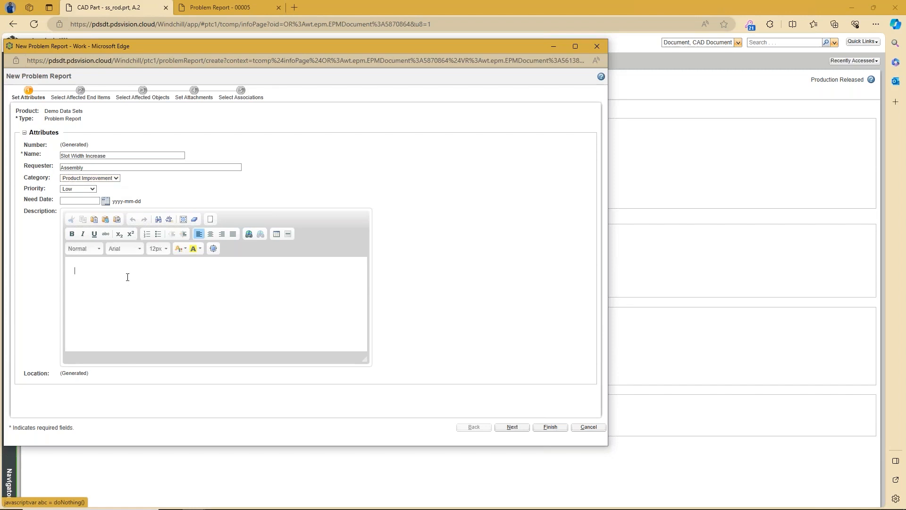
Step: Enter the description 'Increasing the width will make it more stable'
{"action": "type", "text": "Increasing the weidth will make it mor"}
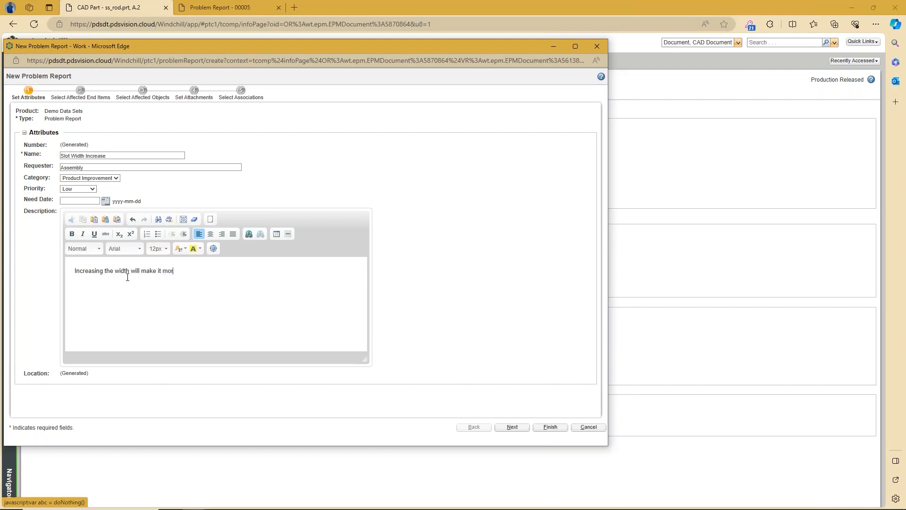
{"action": "type", "text": "e stable"}
Step: Set the need date to 2023-10-27 and continue to the Affected End Items step
{"action": "left_click", "coordinate": [105, 201]}
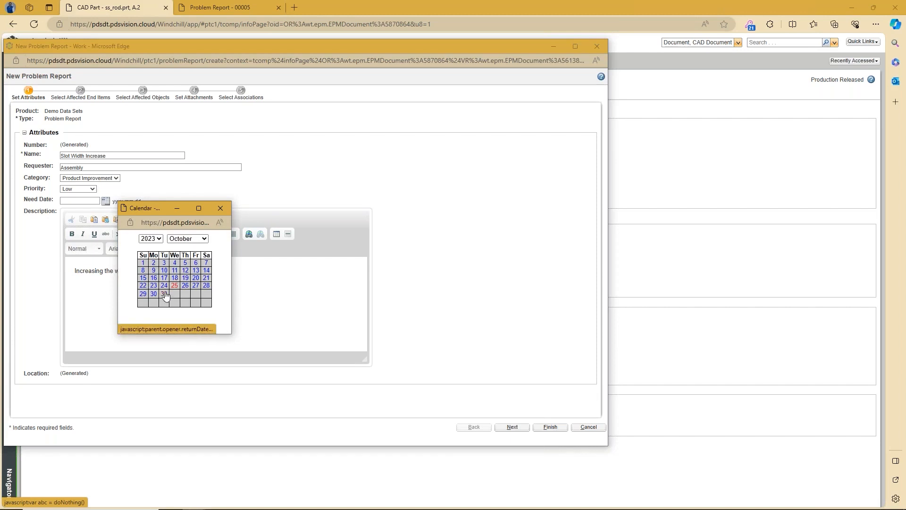
{"action": "left_click", "coordinate": [195, 286]}
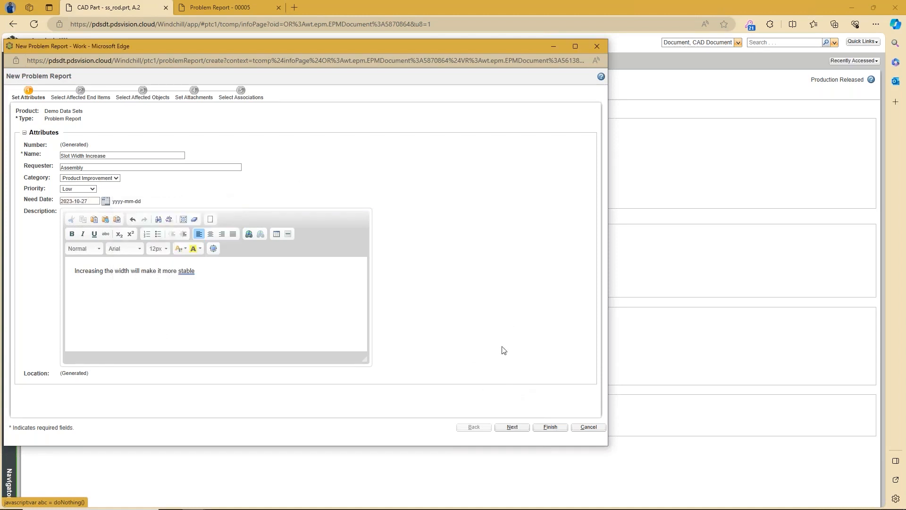
{"action": "left_click", "coordinate": [512, 427]}
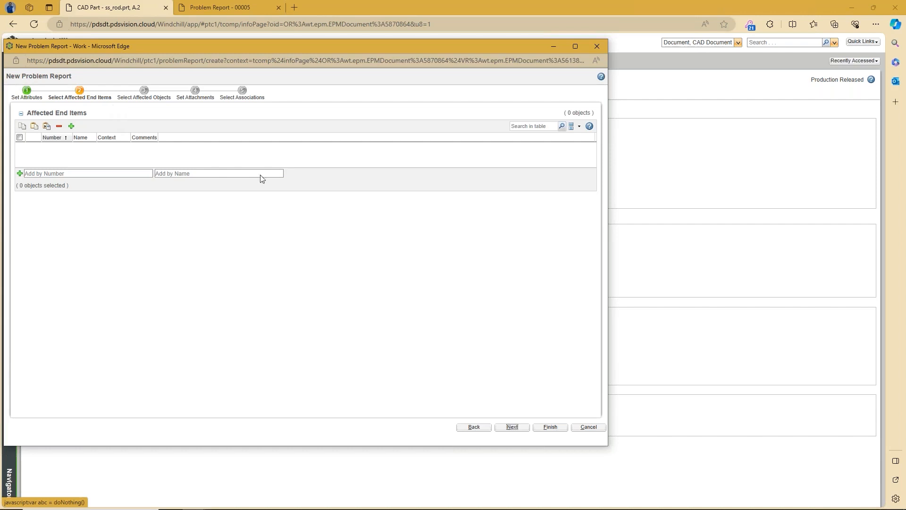
Step: Continue to Affected Objects, select SS_ROD.PRT and open the Collection Picker for it
{"action": "left_click", "coordinate": [513, 427]}
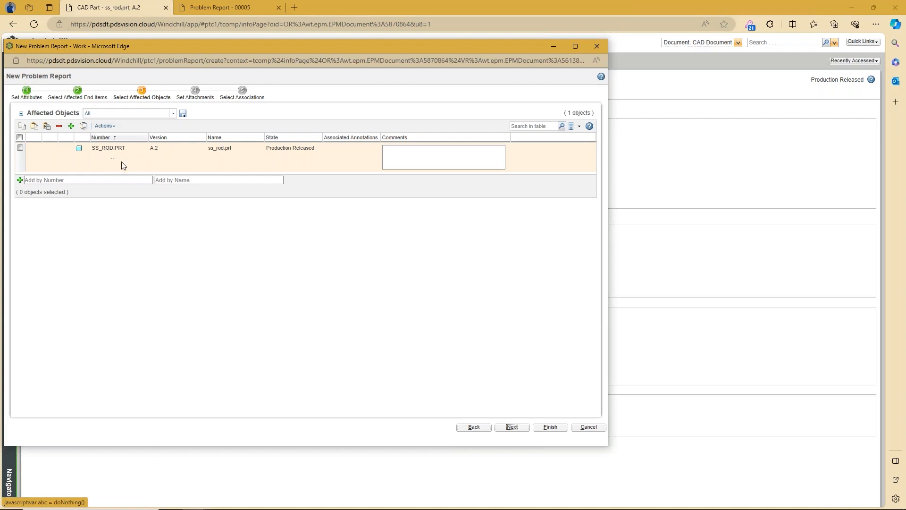
{"action": "left_click", "coordinate": [20, 148]}
{"action": "left_click", "coordinate": [84, 126]}
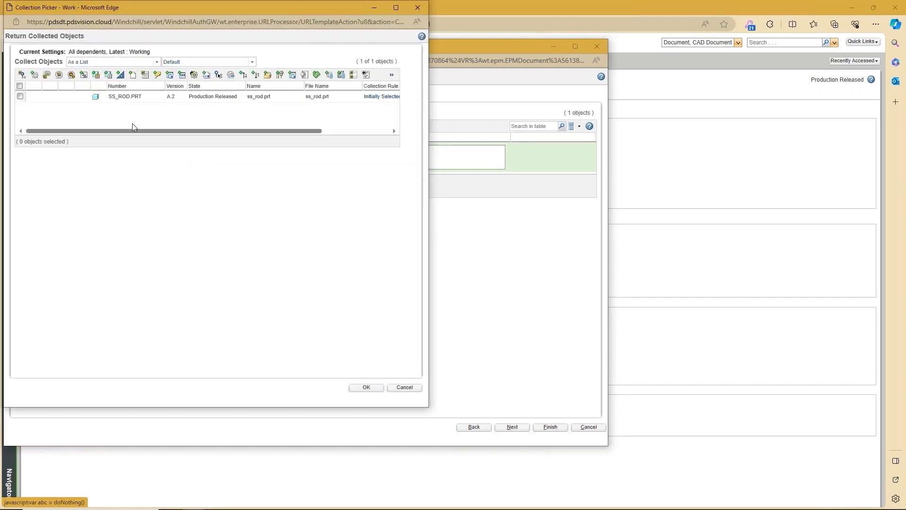
{"action": "left_click", "coordinate": [20, 96]}
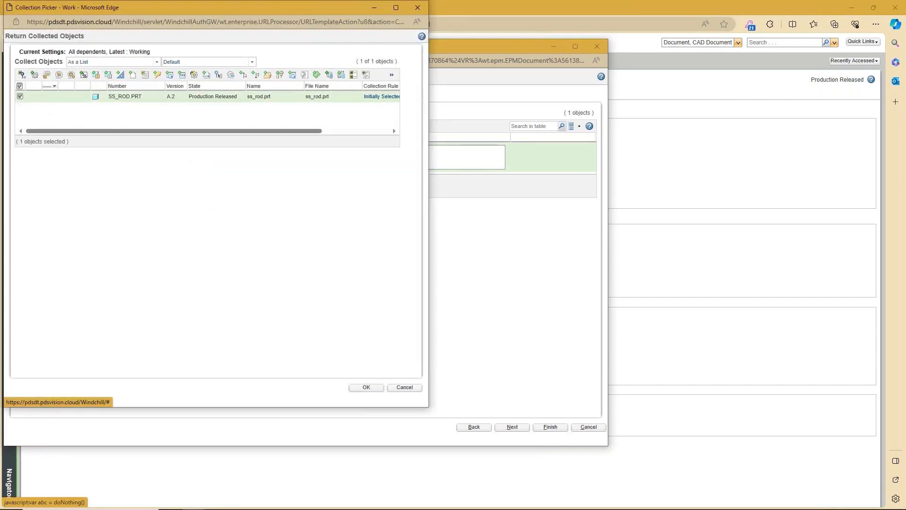
{"action": "left_click", "coordinate": [35, 76]}
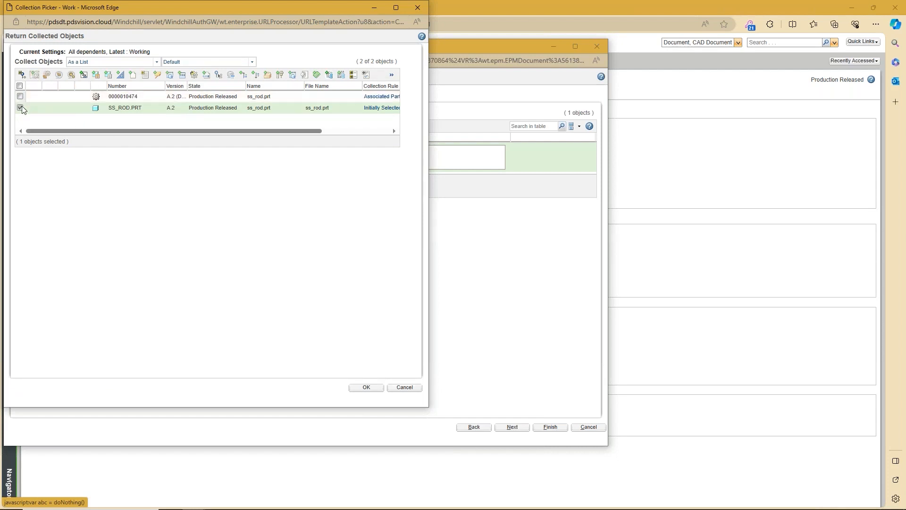
{"action": "left_click", "coordinate": [84, 75]}
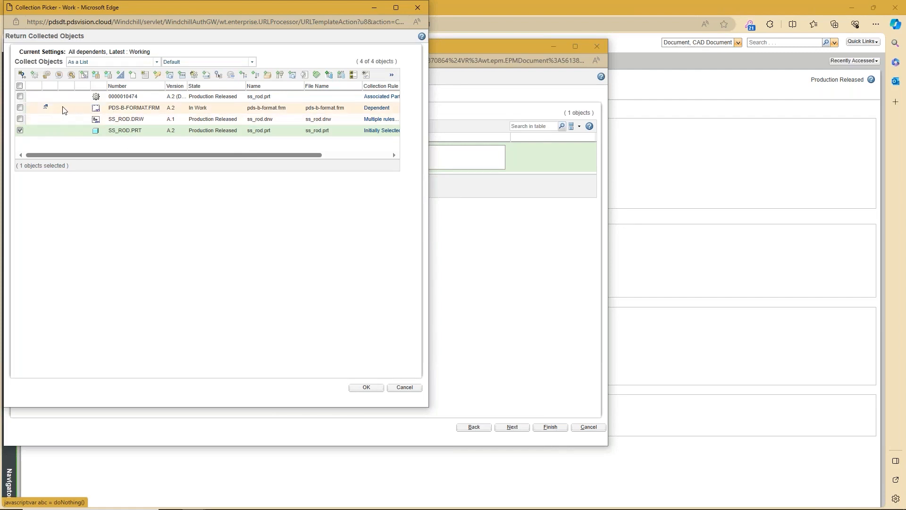
{"action": "left_click", "coordinate": [20, 130]}
{"action": "left_click", "coordinate": [20, 108]}
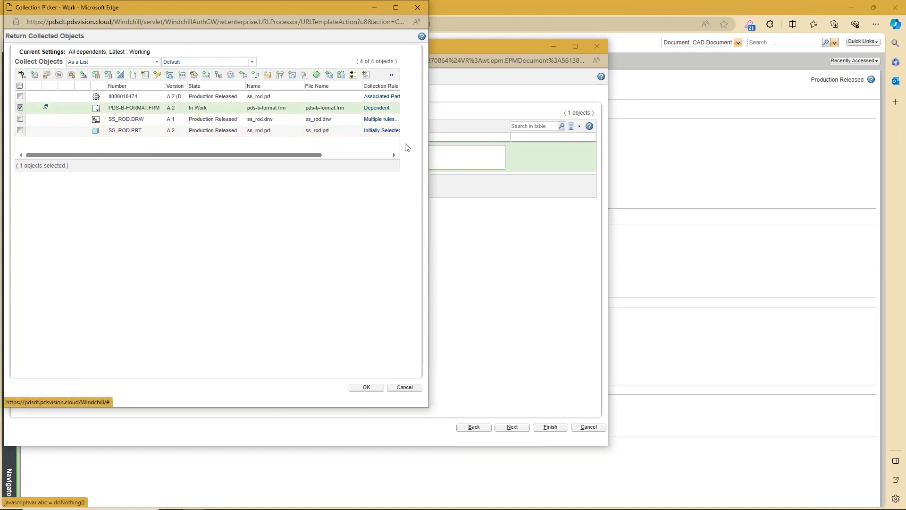
{"action": "left_click", "coordinate": [392, 74]}
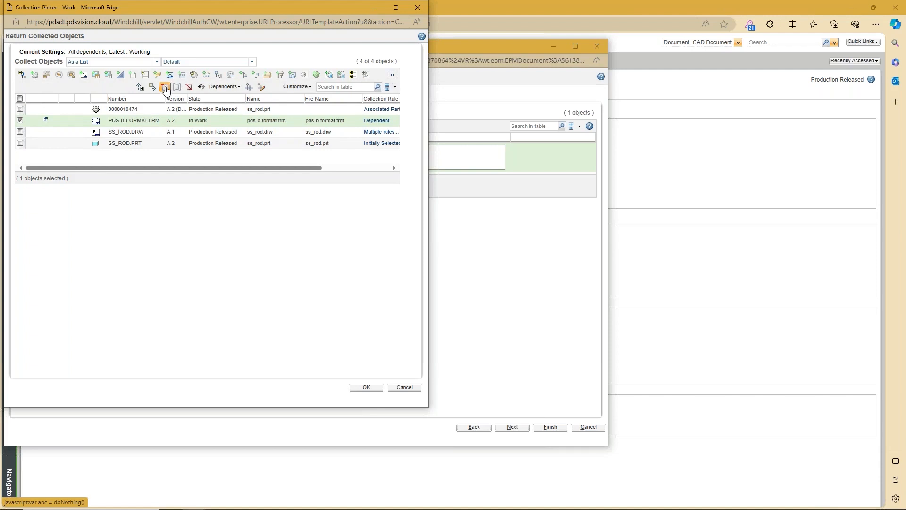
{"action": "left_click", "coordinate": [165, 87]}
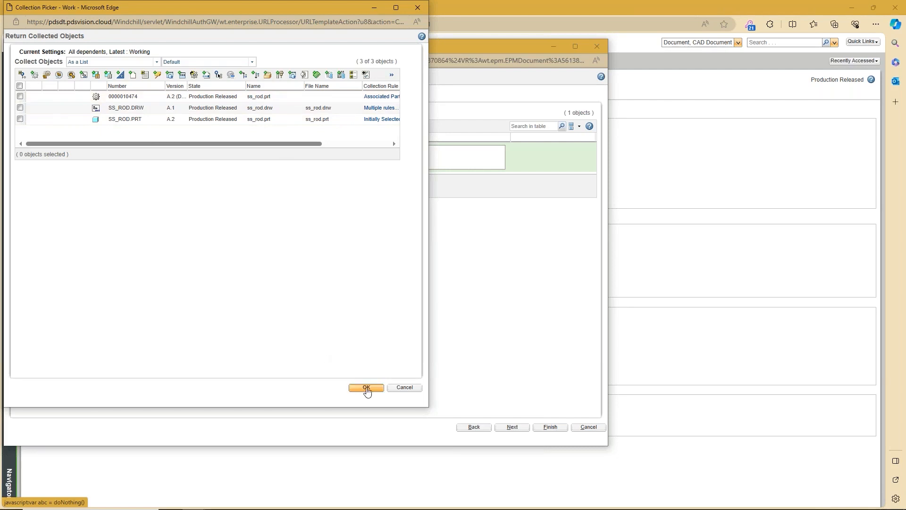
{"action": "left_click", "coordinate": [366, 388]}
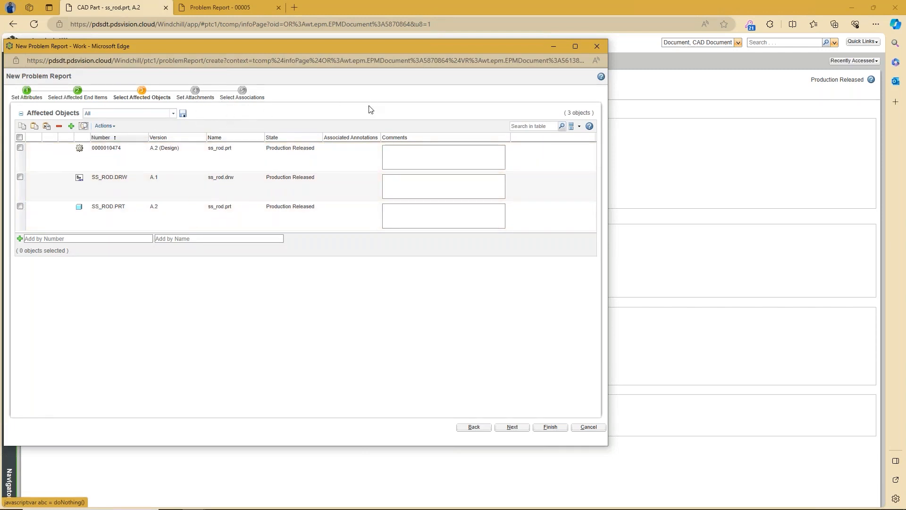
Step: Move to the attachments step and save the drawing snip to Pictures as 'Slot Increase image'
{"action": "left_click", "coordinate": [512, 427]}
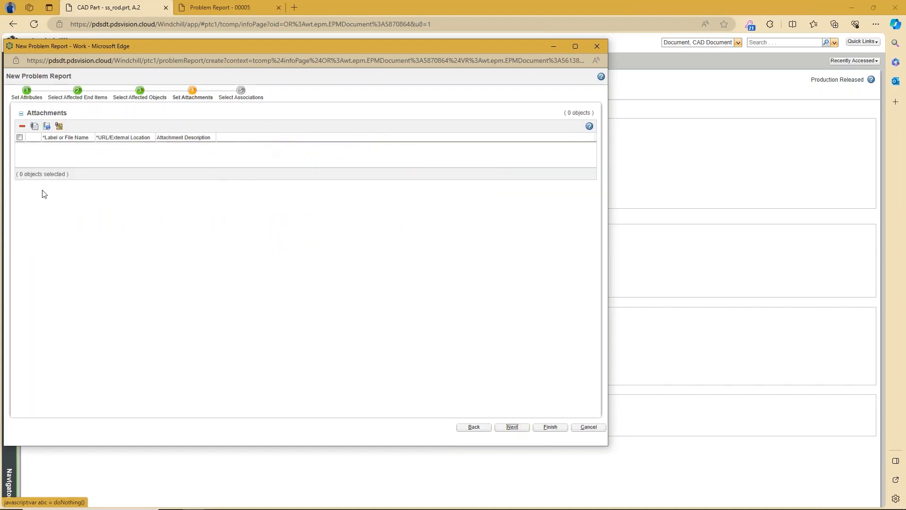
{"action": "mouse_move", "coordinate": [0, 187]}
{"action": "left_mouse_down"}
{"action": "mouse_move", "coordinate": [329, 117]}
{"action": "mouse_move", "coordinate": [529, 62]}
{"action": "mouse_move", "coordinate": [525, 40]}
{"action": "left_mouse_up"}
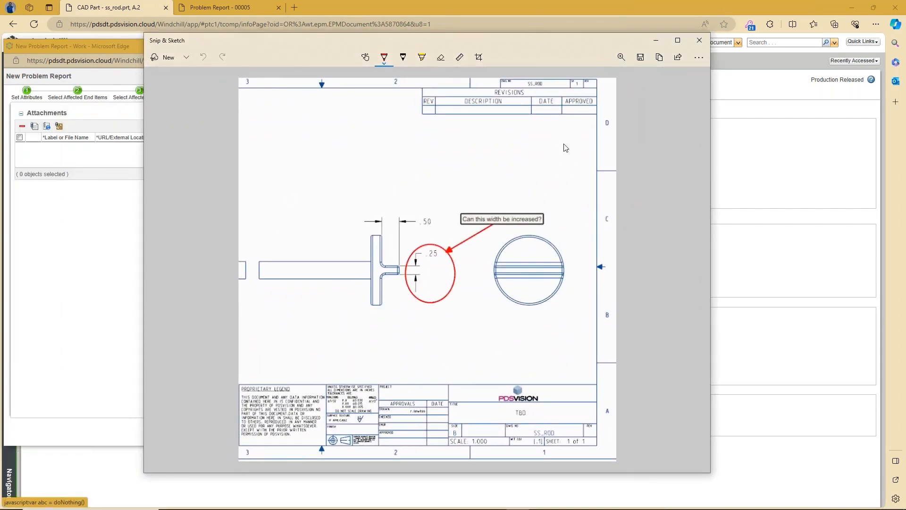
{"action": "left_click", "coordinate": [640, 57]}
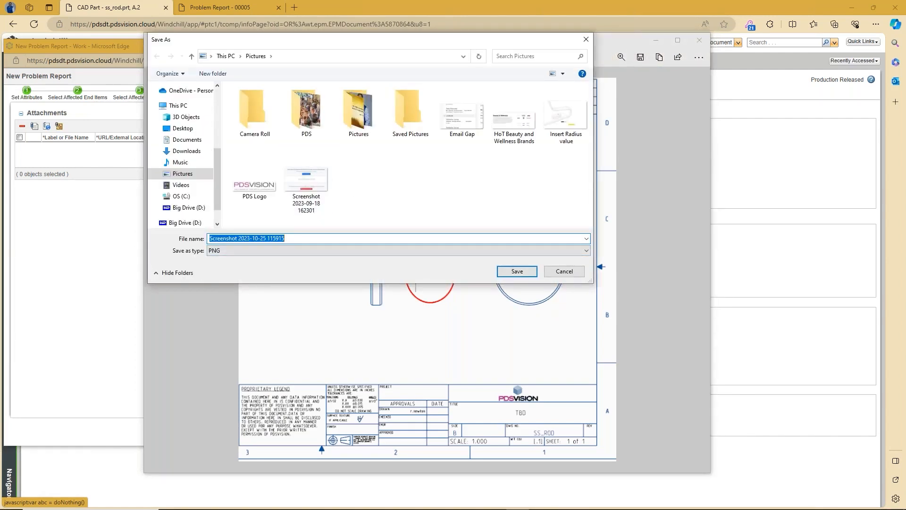
{"action": "type", "text": "Slot Inc"}
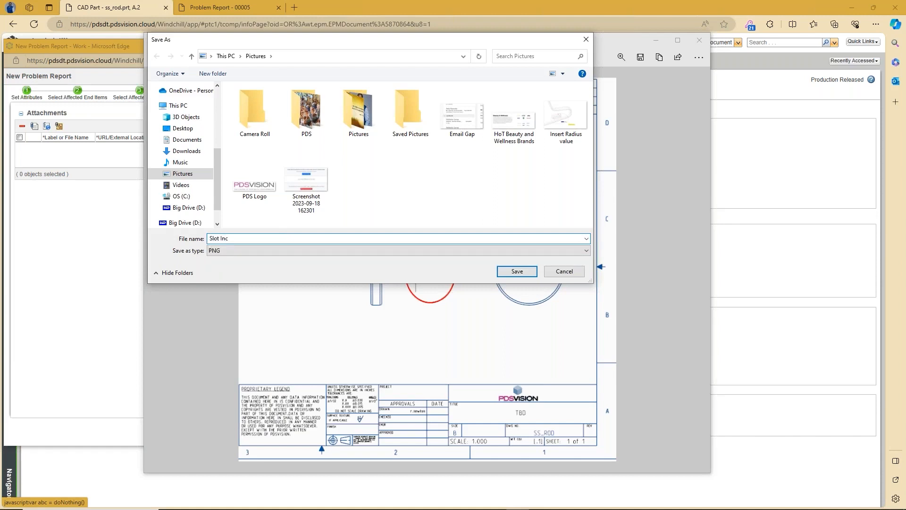
{"action": "type", "text": "rease image"}
{"action": "left_click", "coordinate": [519, 271]}
{"action": "left_click", "coordinate": [699, 41]}
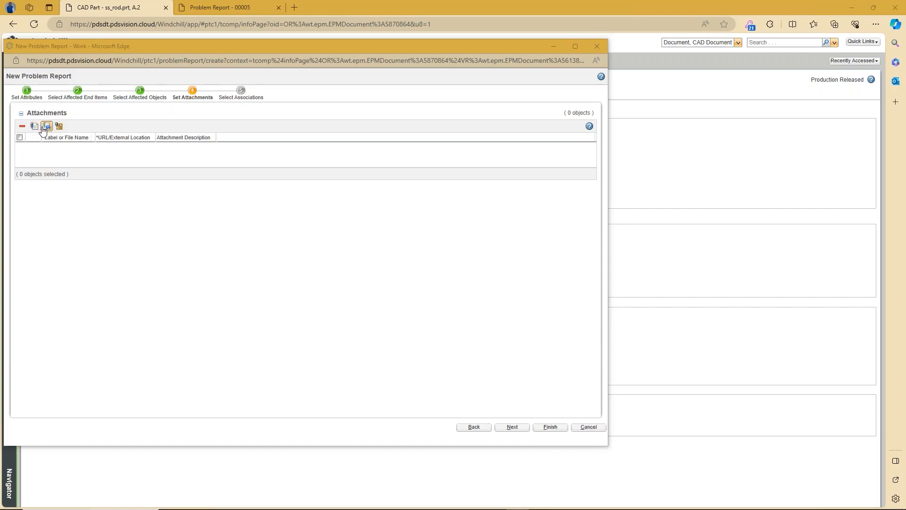
Step: Attach 'Slot Increase image.png' from the Pictures folder to the problem report
{"action": "left_click", "coordinate": [44, 128]}
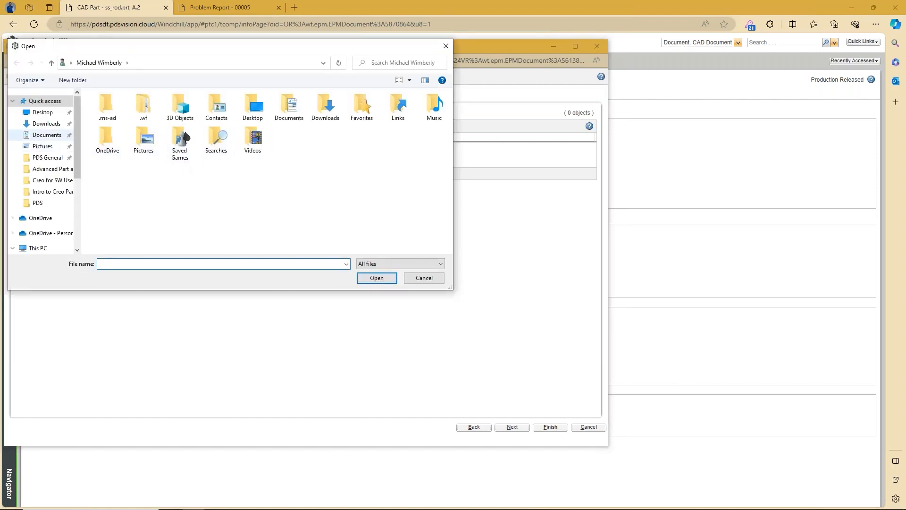
{"action": "left_click", "coordinate": [42, 147]}
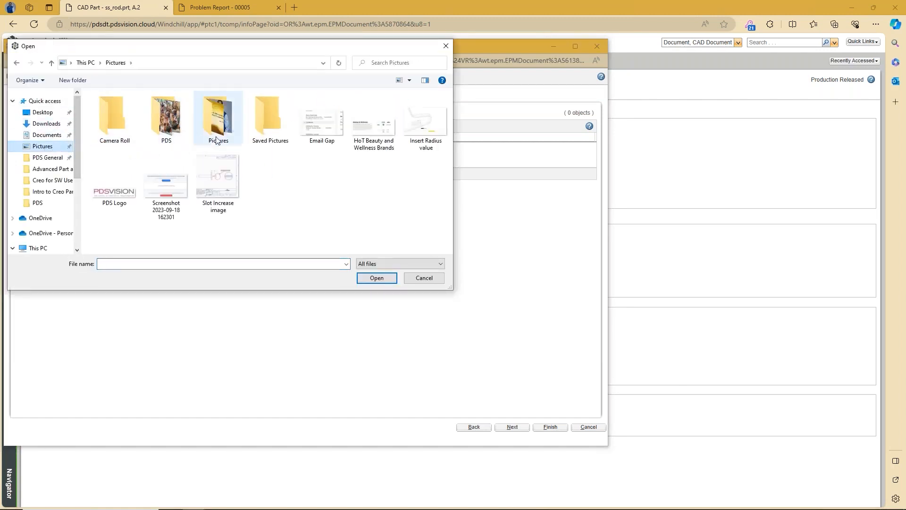
{"action": "left_click", "coordinate": [215, 196]}
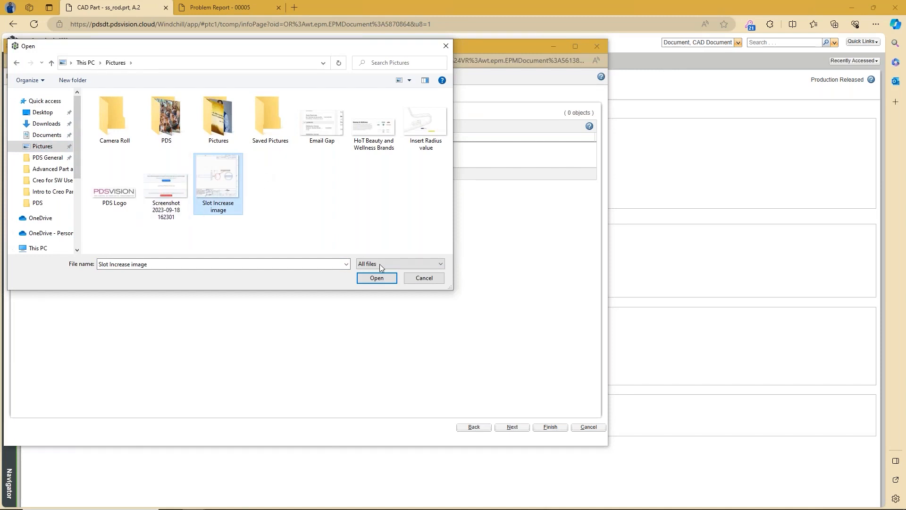
{"action": "left_click", "coordinate": [376, 278]}
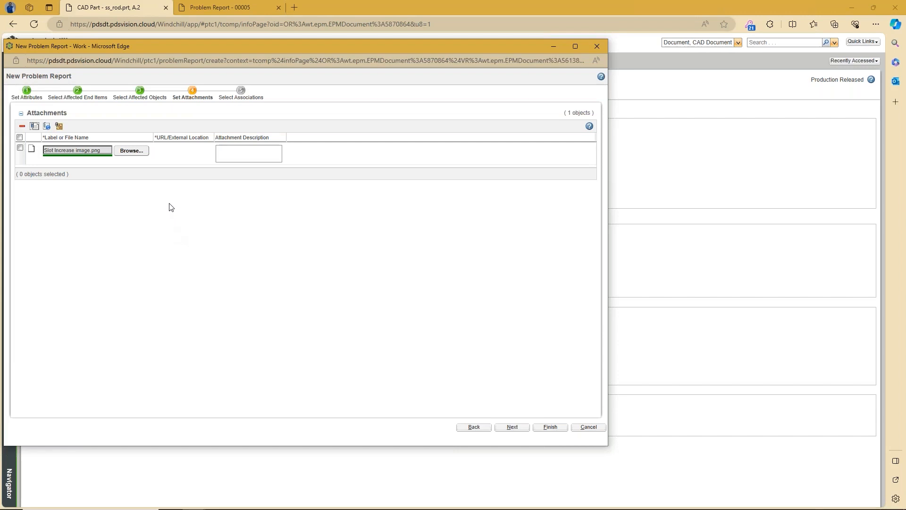
{"action": "left_click", "coordinate": [27, 91]}
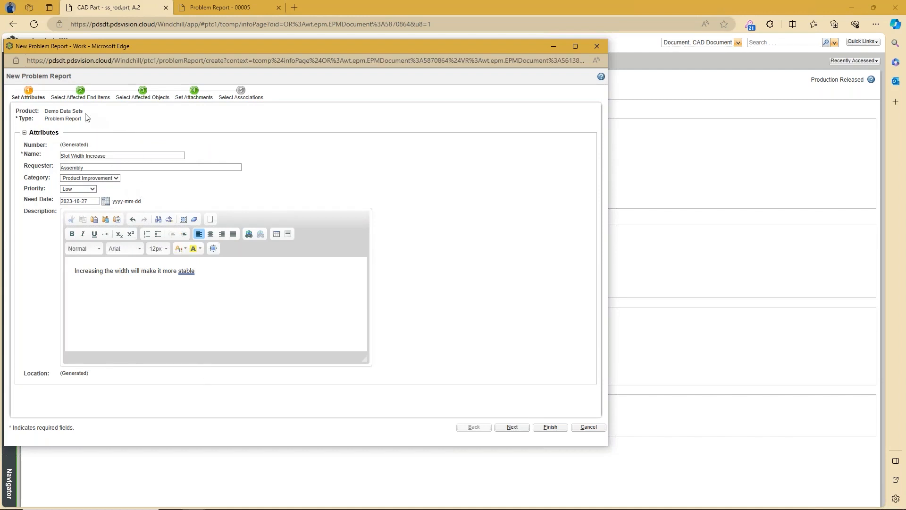
Step: Step through End Items, Affected Objects and Attachments to the Select Associations step
{"action": "left_click", "coordinate": [80, 92]}
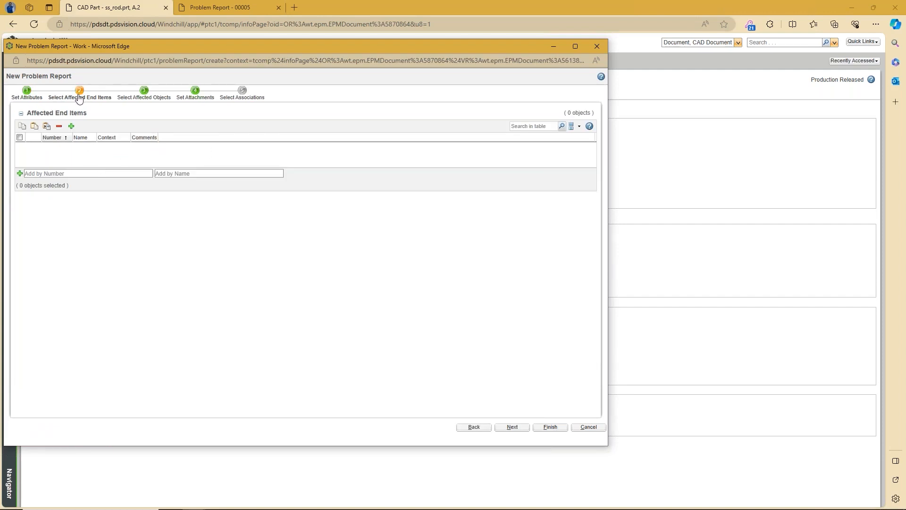
{"action": "left_click", "coordinate": [143, 92]}
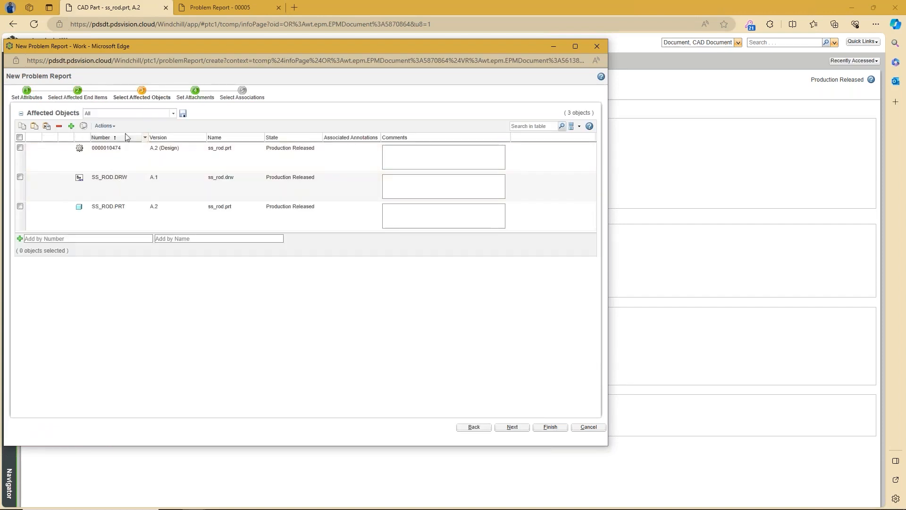
{"action": "left_click", "coordinate": [194, 91]}
{"action": "left_click", "coordinate": [512, 427]}
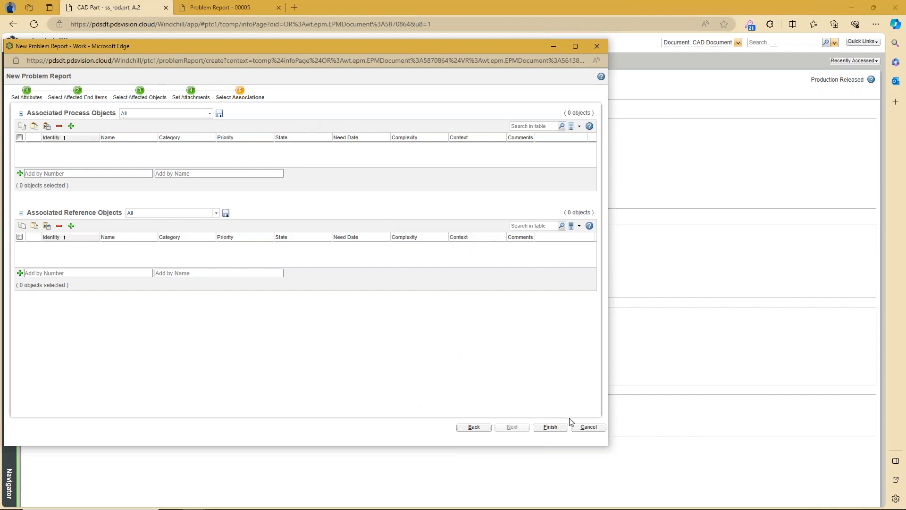
Step: Finish the problem report and submit Problem Report 00006 immediately
{"action": "left_click", "coordinate": [549, 427]}
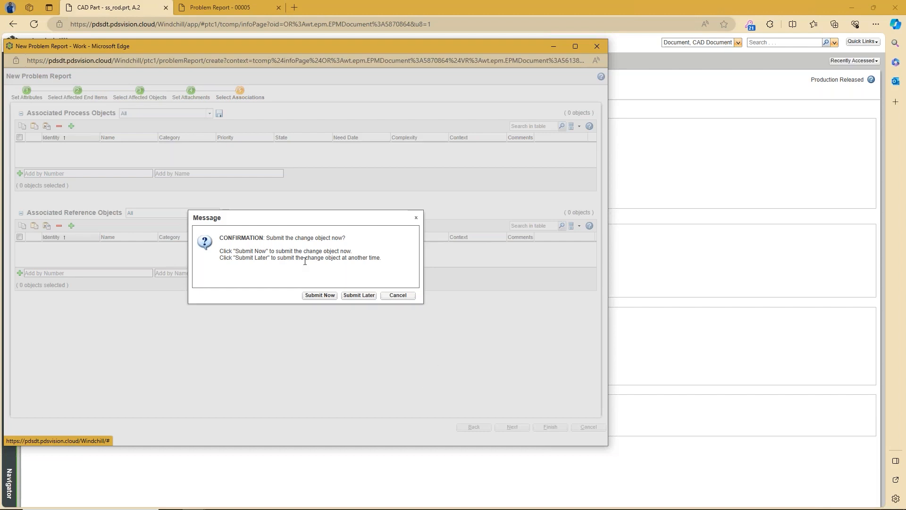
{"action": "left_click", "coordinate": [319, 297]}
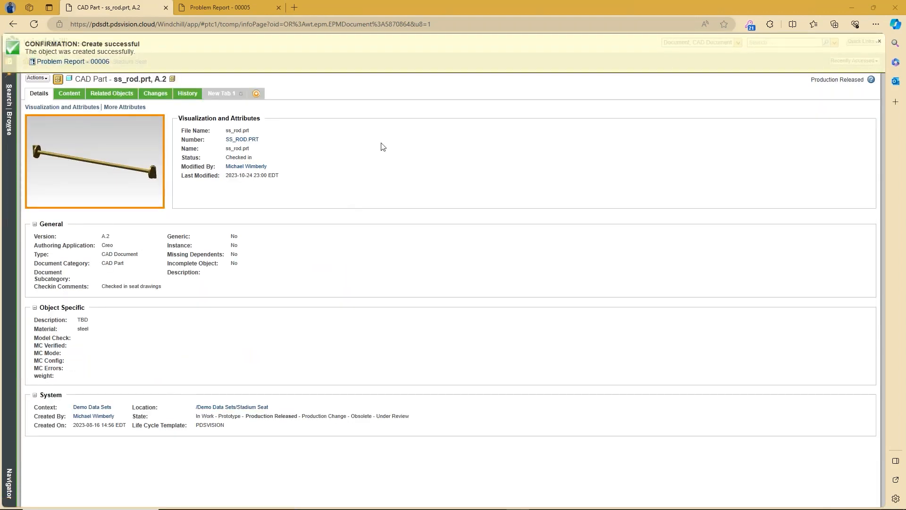
Step: Search My Tasks on Home for 'problem' and open the Slot Width Increase task for report 00006
{"action": "left_click", "coordinate": [879, 42]}
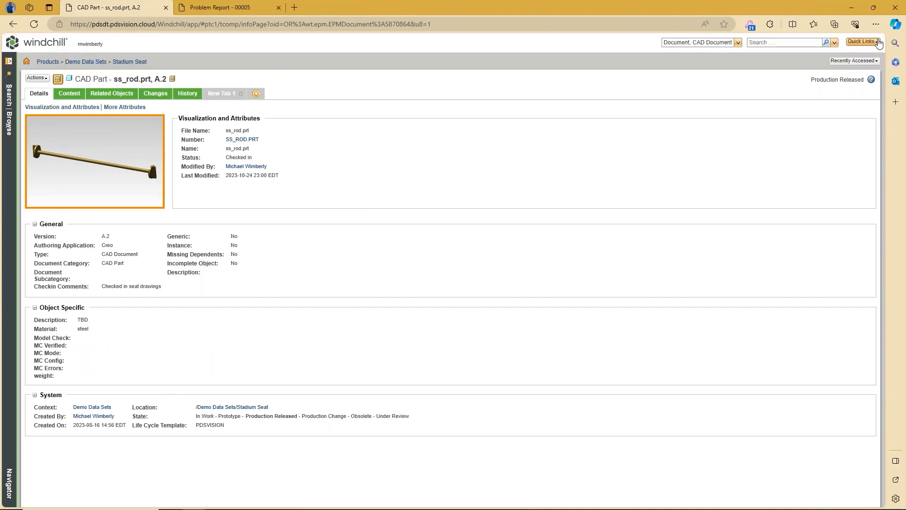
{"action": "left_click", "coordinate": [27, 61]}
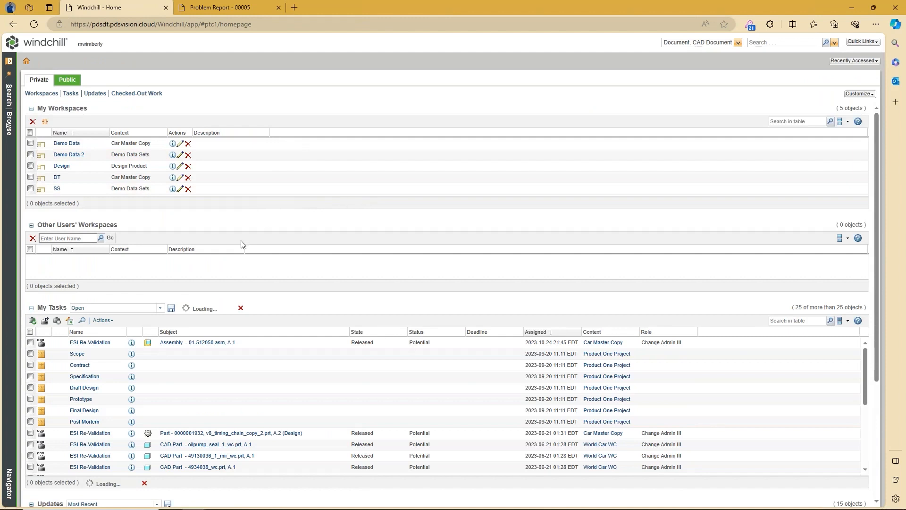
{"action": "left_click", "coordinate": [810, 322]}
{"action": "type", "text": "probl"}
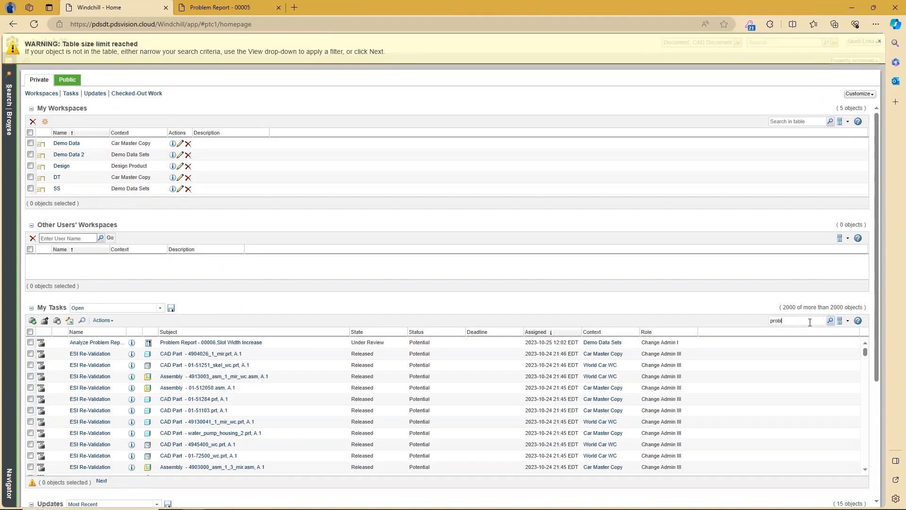
{"action": "type", "text": "em"}
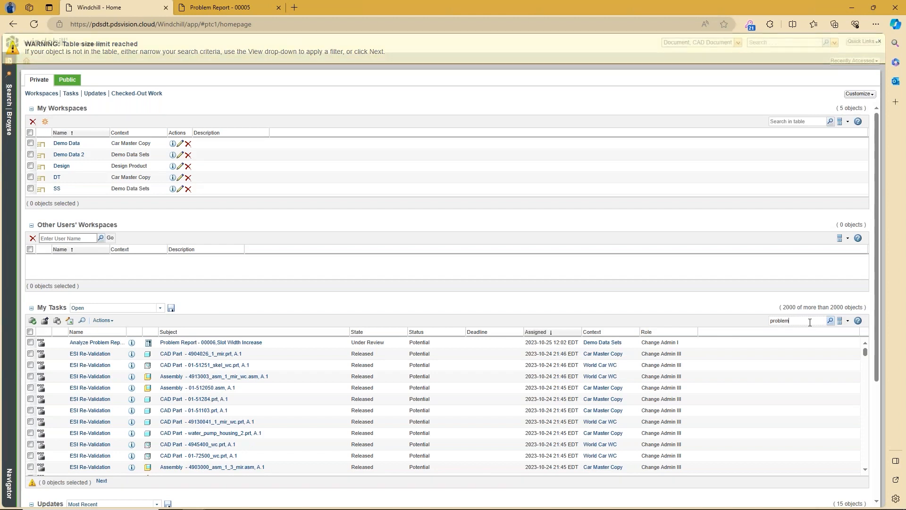
{"action": "key", "text": "Return"}
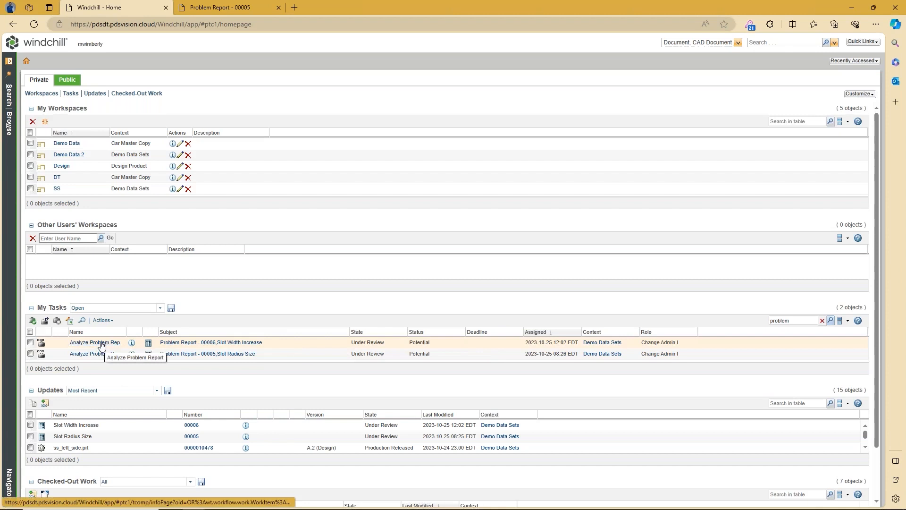
{"action": "left_click", "coordinate": [101, 343]}
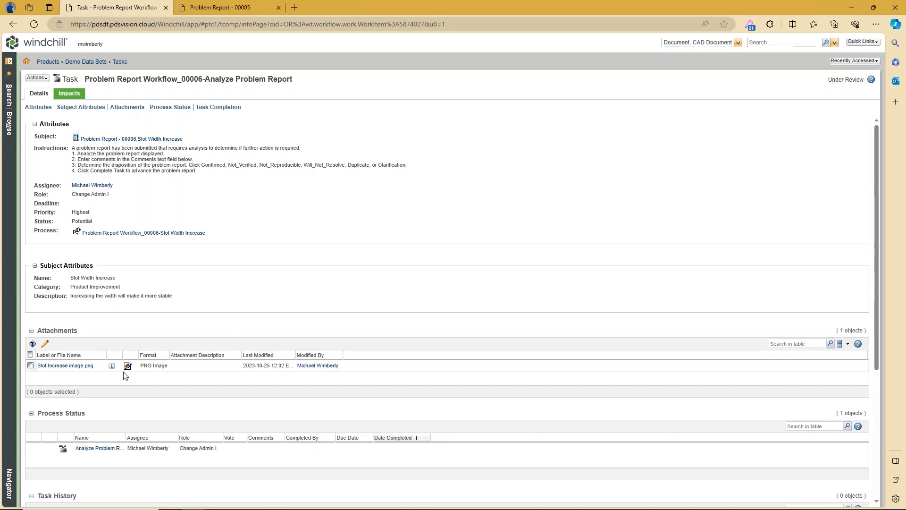
Step: View the Slot Increase image.png attachment, then return to the analysis task page
{"action": "left_click", "coordinate": [85, 366]}
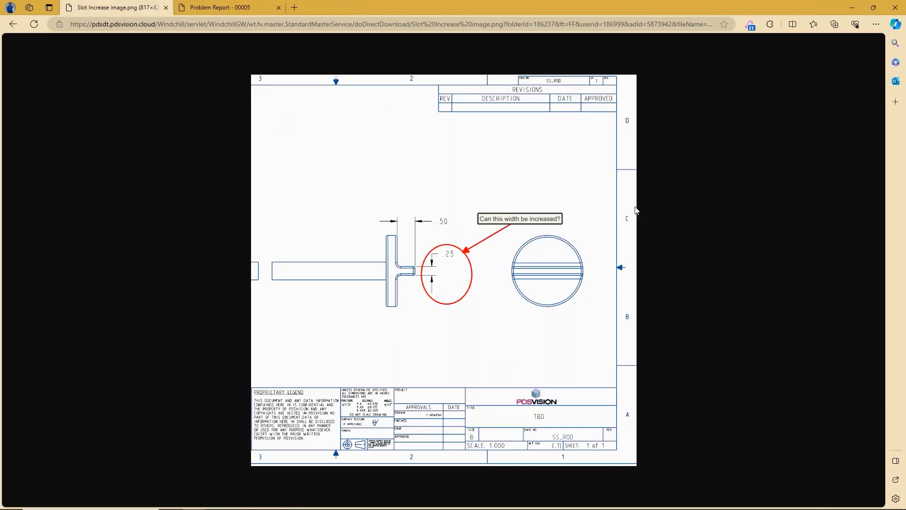
{"action": "left_click", "coordinate": [12, 25]}
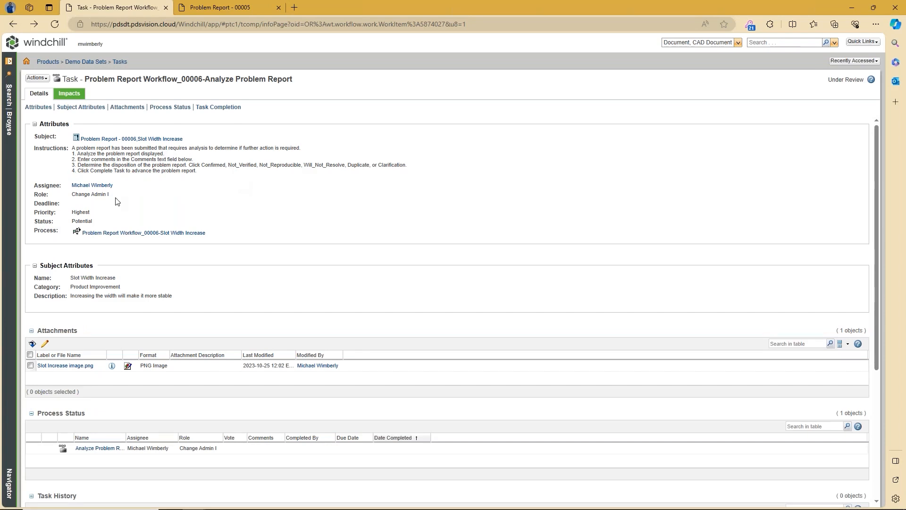
{"action": "left_click_drag", "start_coordinate": [72, 194], "coordinate": [110, 197]}
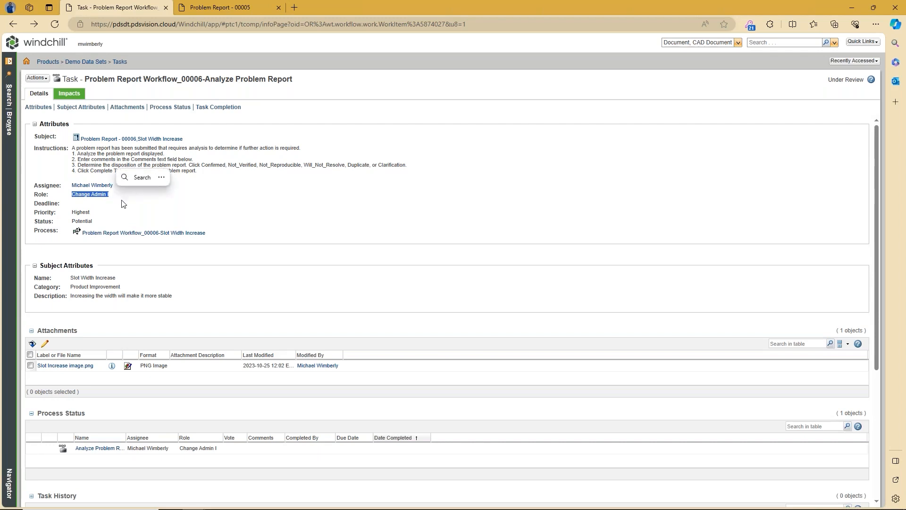
{"action": "left_click", "coordinate": [123, 202]}
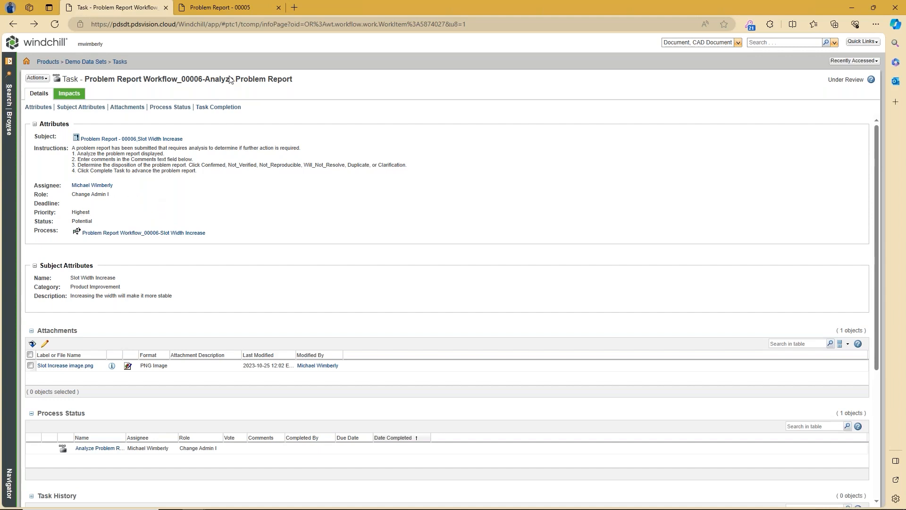
Step: On the Problem Report 00005 page, show the Demo Data Sets product's tasks, then its team members
{"action": "left_click", "coordinate": [219, 7]}
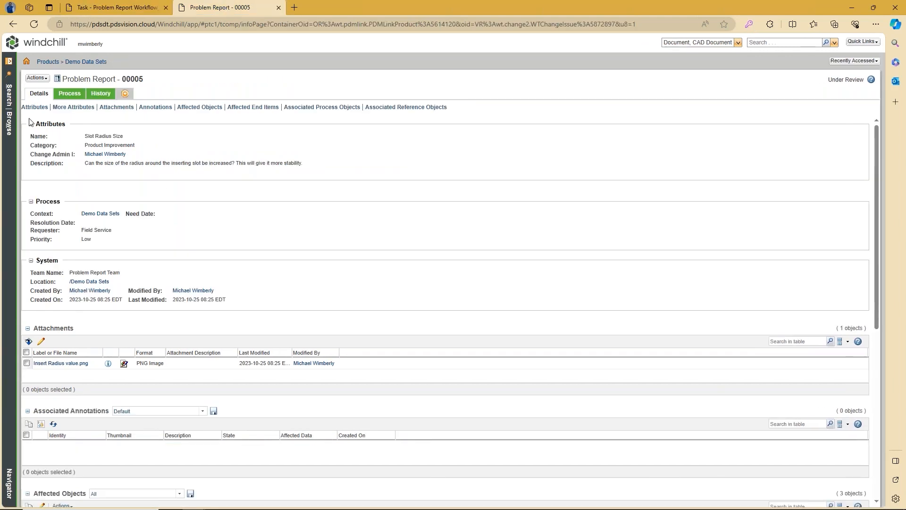
{"action": "left_click", "coordinate": [10, 128]}
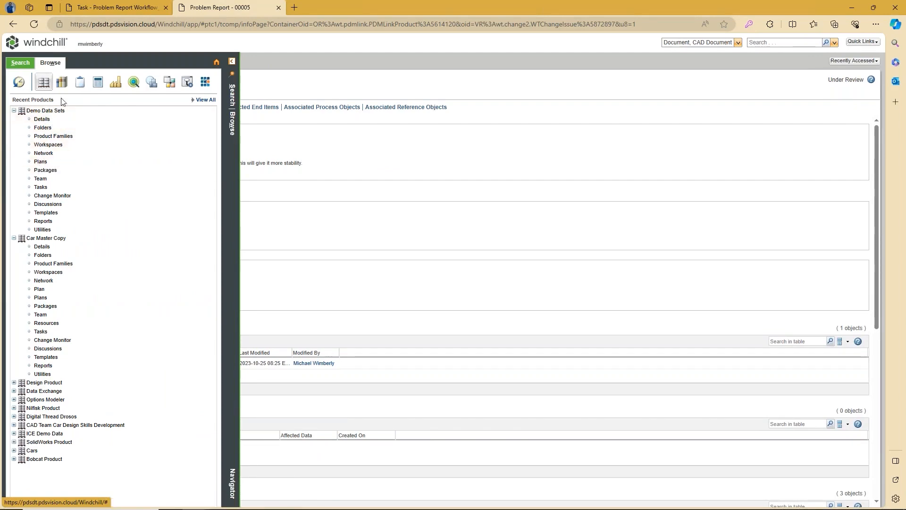
{"action": "left_click", "coordinate": [40, 187]}
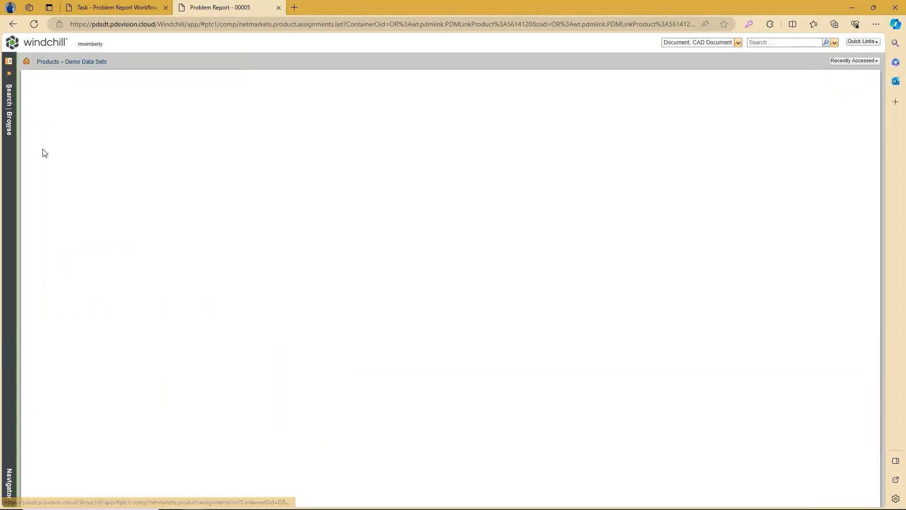
{"action": "left_click", "coordinate": [7, 165]}
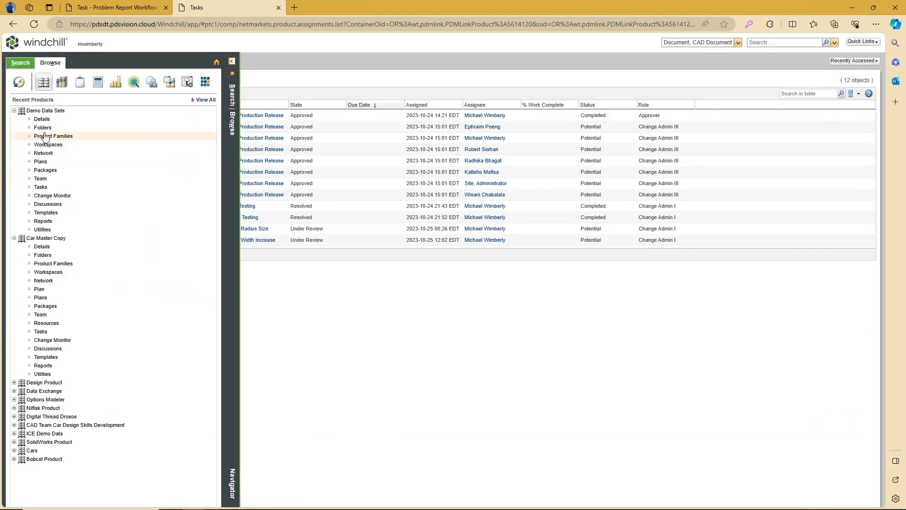
{"action": "left_click", "coordinate": [45, 180]}
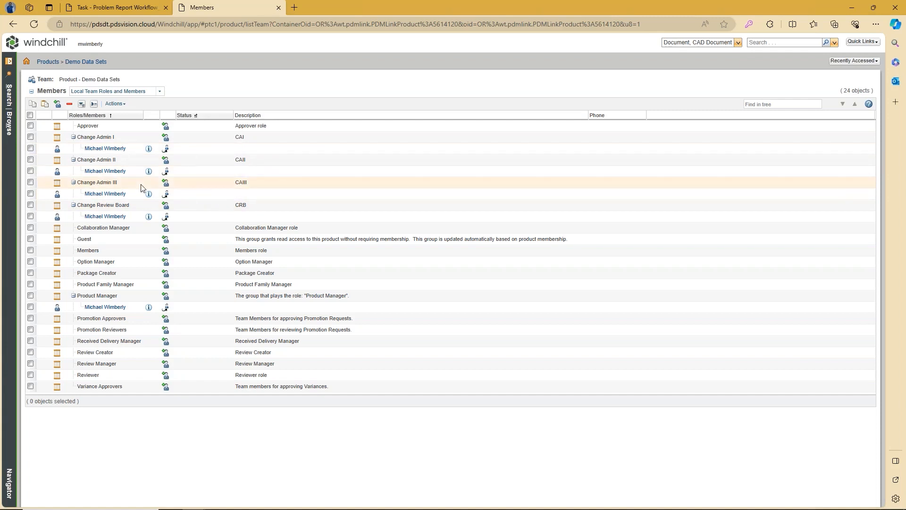
Step: From the analysis task's Impacts list, open the ss_rod.prt CAD part information page
{"action": "left_click", "coordinate": [128, 9]}
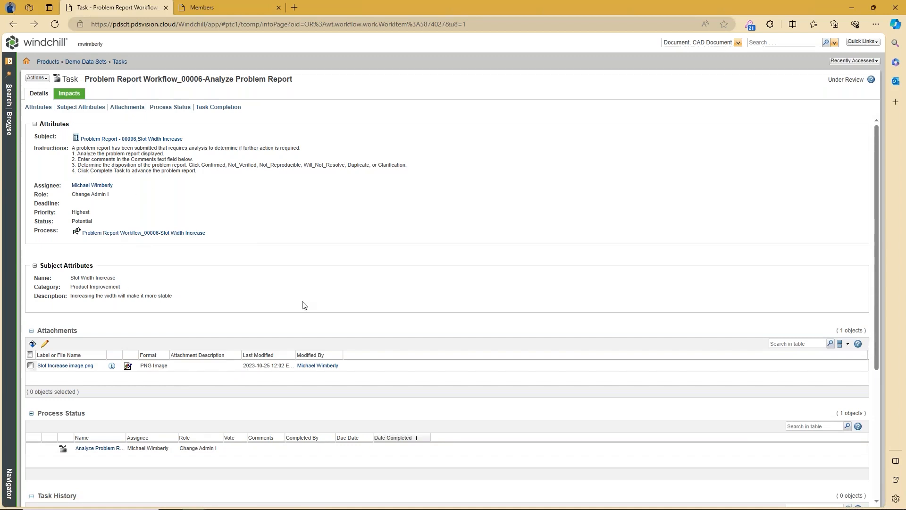
{"action": "scroll", "coordinate": [169, 415], "scroll_direction": "down", "scroll_amount": 2}
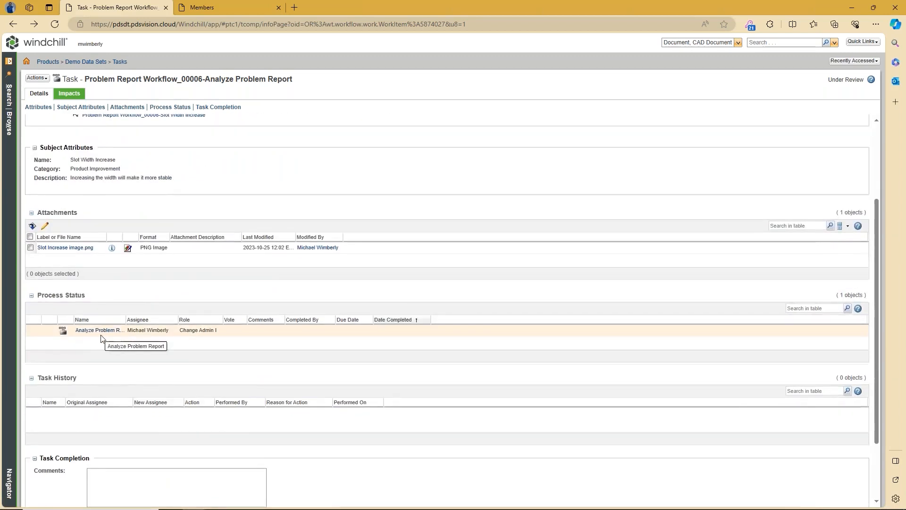
{"action": "scroll", "coordinate": [125, 333], "scroll_direction": "up", "scroll_amount": 2}
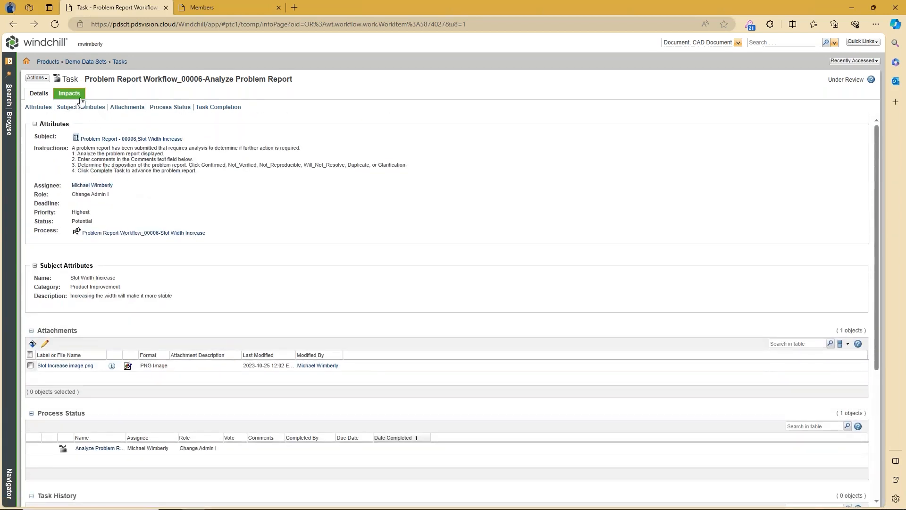
{"action": "left_click", "coordinate": [79, 96]}
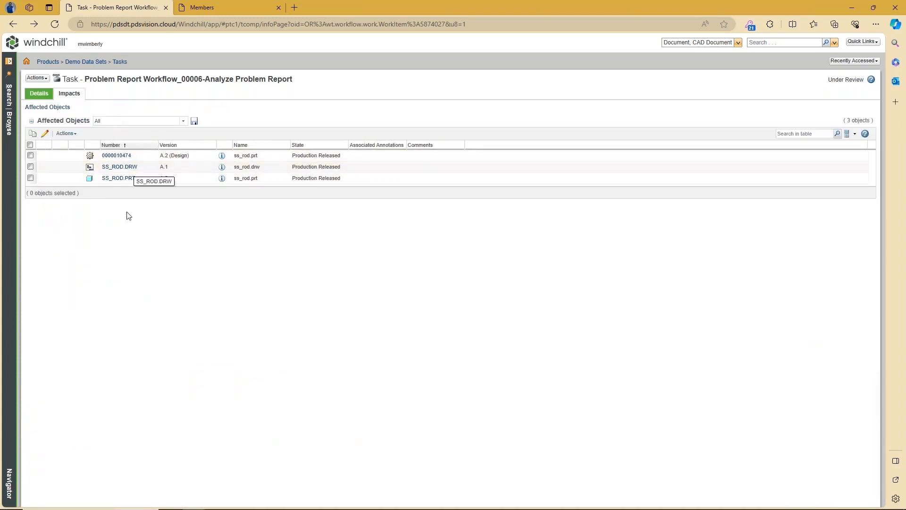
{"action": "left_click", "coordinate": [222, 180]}
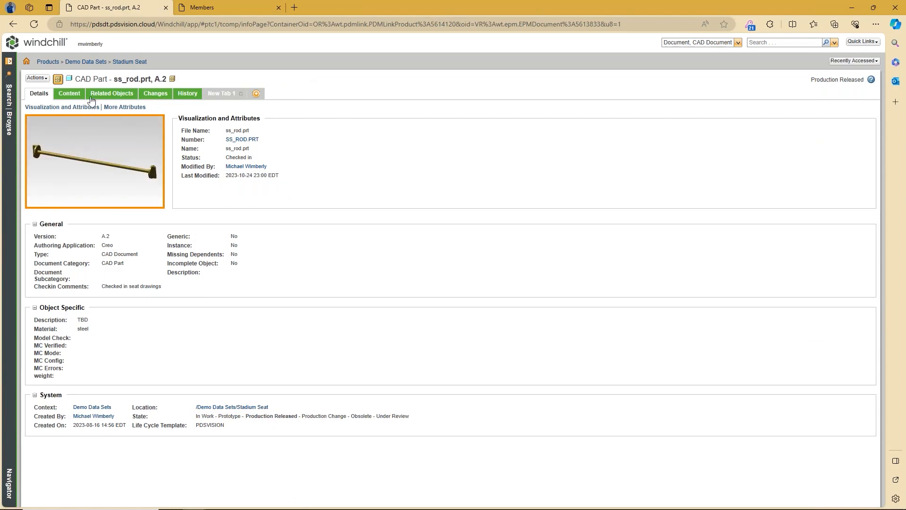
Step: Follow ss_rod.prt's Where Used chain via ss_bottom_seat_assy.asm to ss_seat.asm and show its Details
{"action": "left_click", "coordinate": [109, 95]}
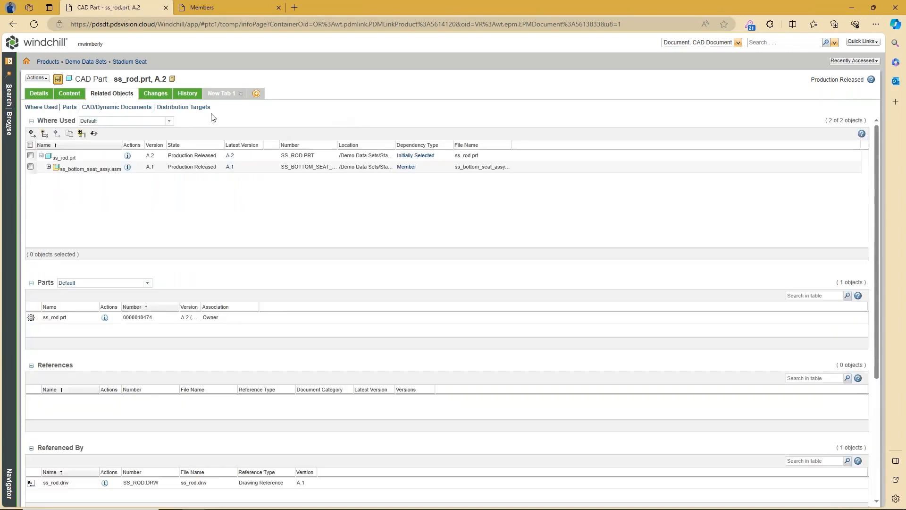
{"action": "left_click", "coordinate": [93, 157]}
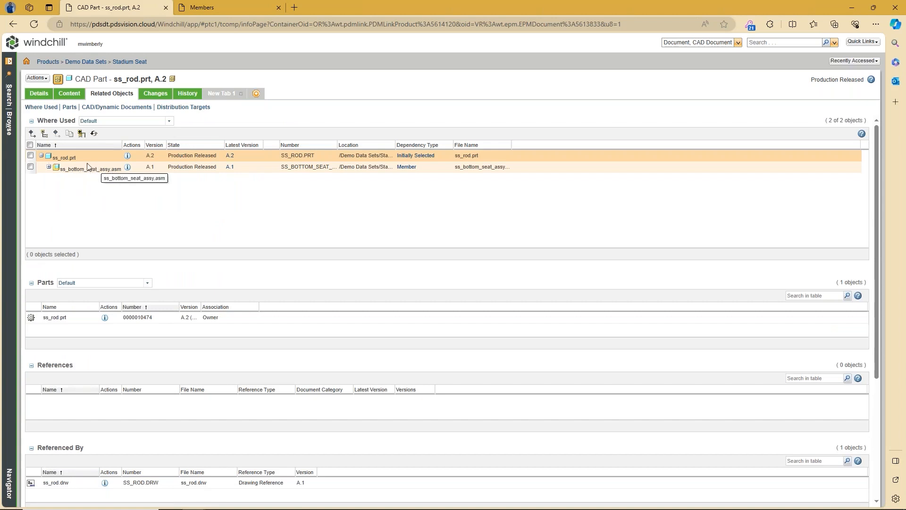
{"action": "left_click", "coordinate": [49, 167]}
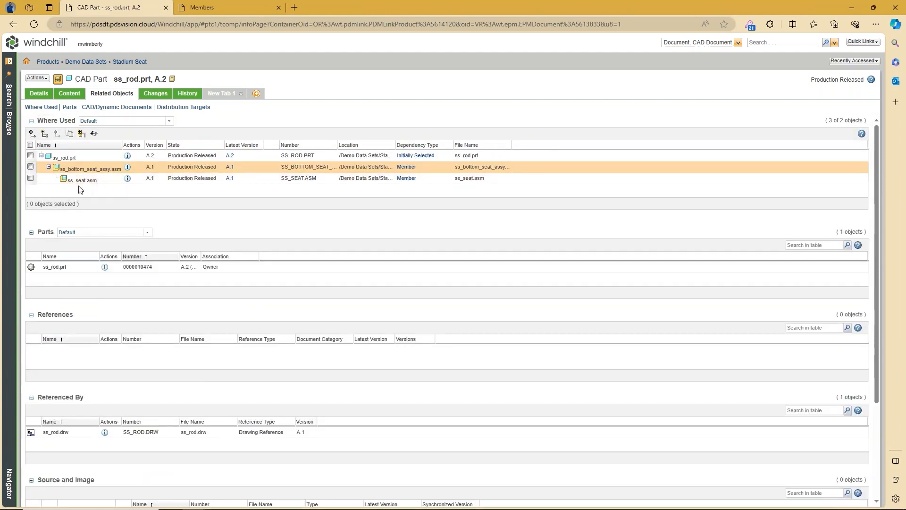
{"action": "left_click", "coordinate": [128, 178]}
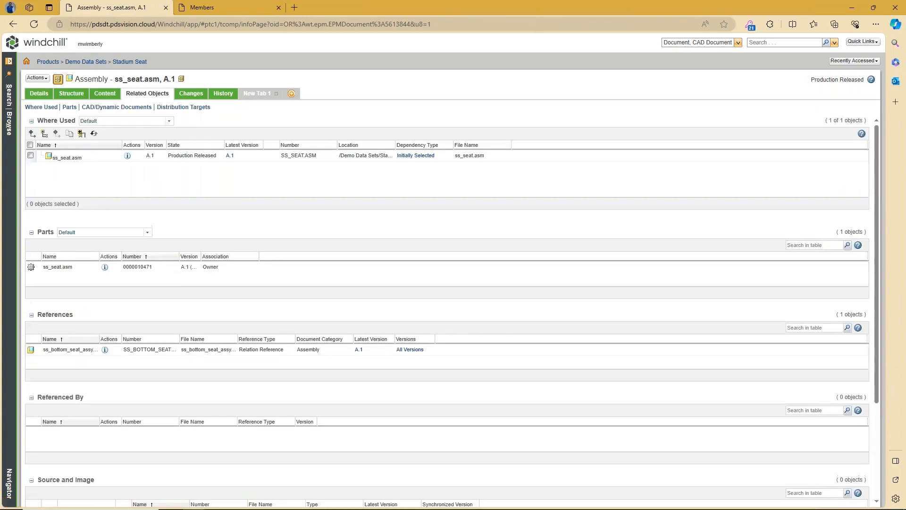
{"action": "left_click", "coordinate": [39, 93]}
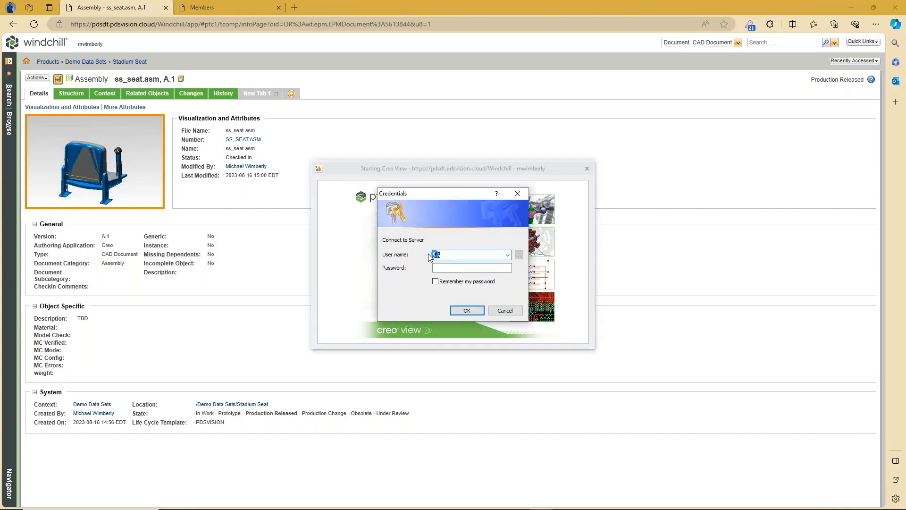
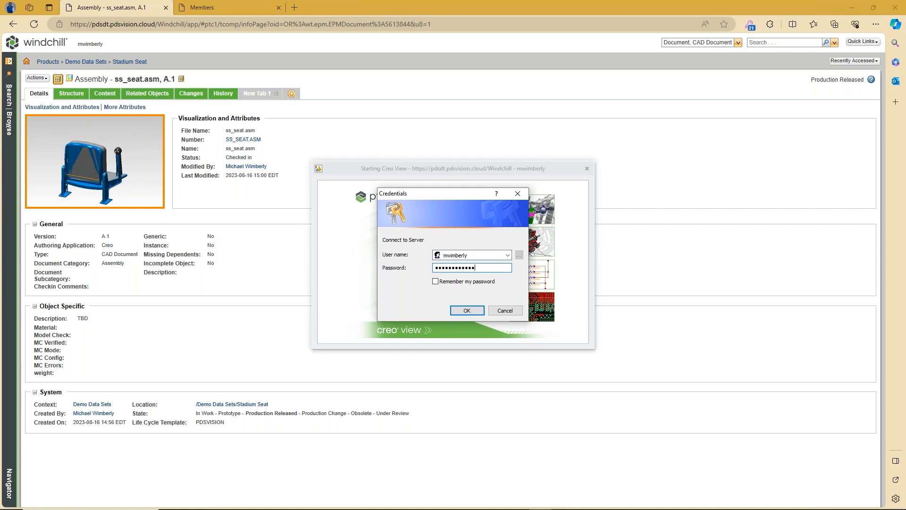
Step: Sign in to Creo View Lite and select the side, arm rest, cup and back parts
{"action": "key", "text": "Return"}
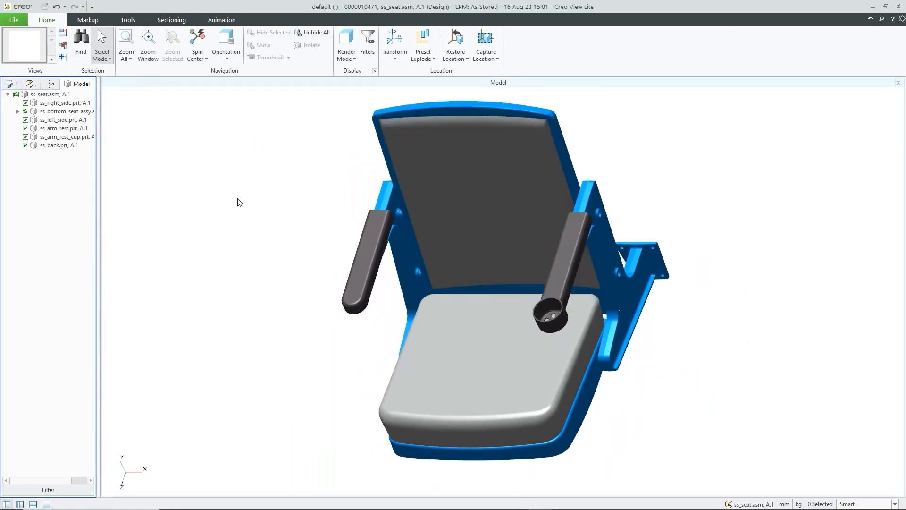
{"action": "left_click", "coordinate": [40, 104]}
{"action": "left_click", "coordinate": [58, 120]}
{"action": "left_click", "coordinate": [58, 129]}
{"action": "left_click", "coordinate": [57, 137]}
{"action": "left_click", "coordinate": [57, 145]}
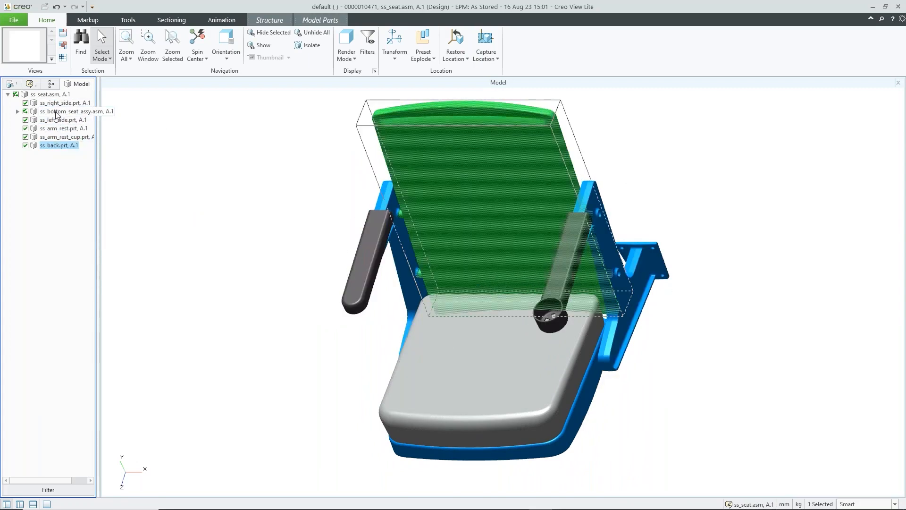
Step: Expand ss_bottom_seat_assy, select ss_rod.prt, spin the chair, and bring up the subassembly's options
{"action": "left_click", "coordinate": [56, 112]}
{"action": "left_click", "coordinate": [17, 112]}
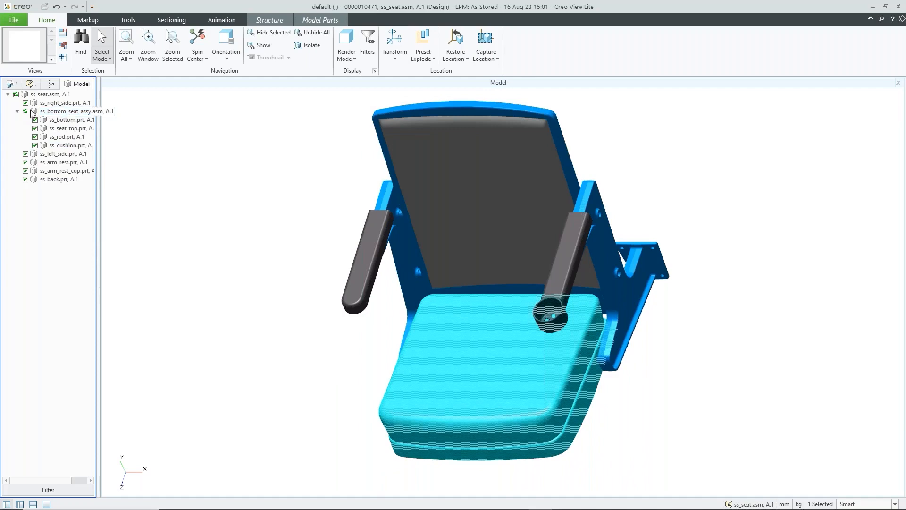
{"action": "left_click", "coordinate": [59, 137]}
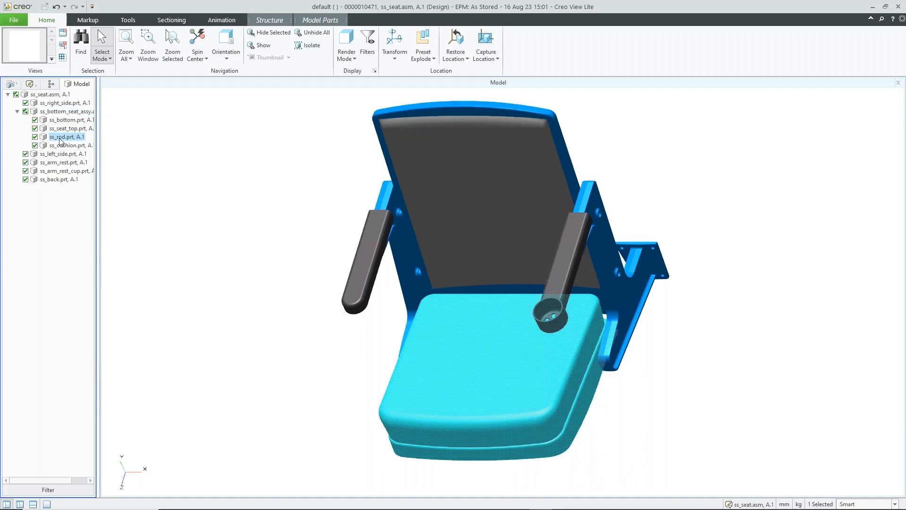
{"action": "middle_click_drag", "start_coordinate": [531, 318], "coordinate": [467, 194]}
{"action": "left_click", "coordinate": [677, 368]}
{"action": "middle_click_drag", "start_coordinate": [639, 385], "coordinate": [609, 334]}
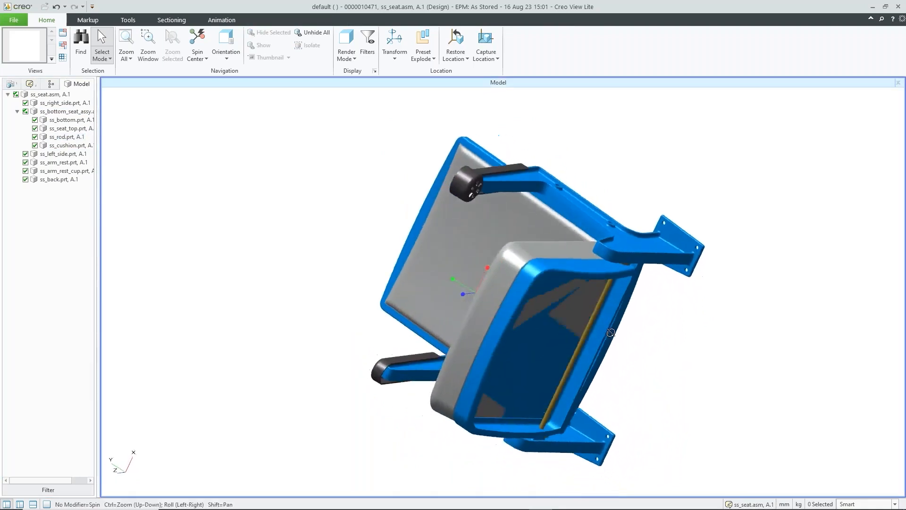
{"action": "middle_click_drag", "start_coordinate": [540, 328], "coordinate": [451, 257]}
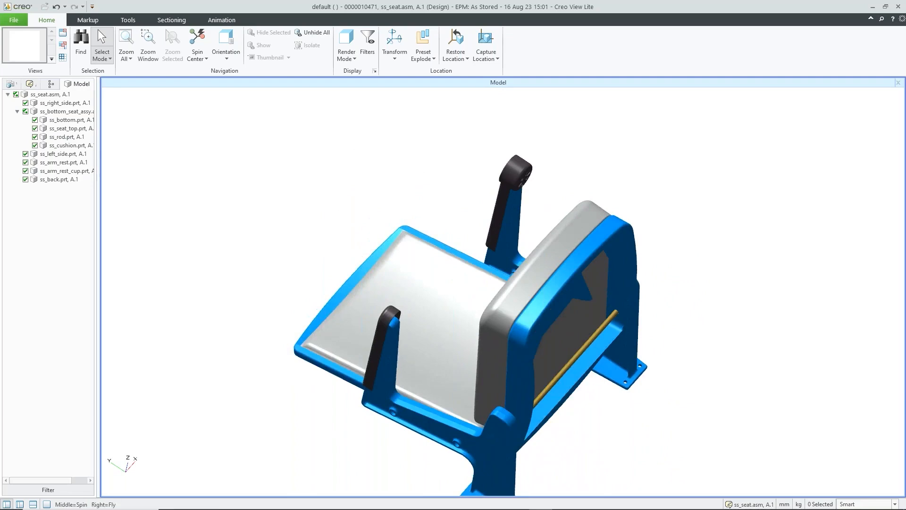
{"action": "left_click", "coordinate": [58, 114]}
{"action": "right_click", "coordinate": [58, 115]}
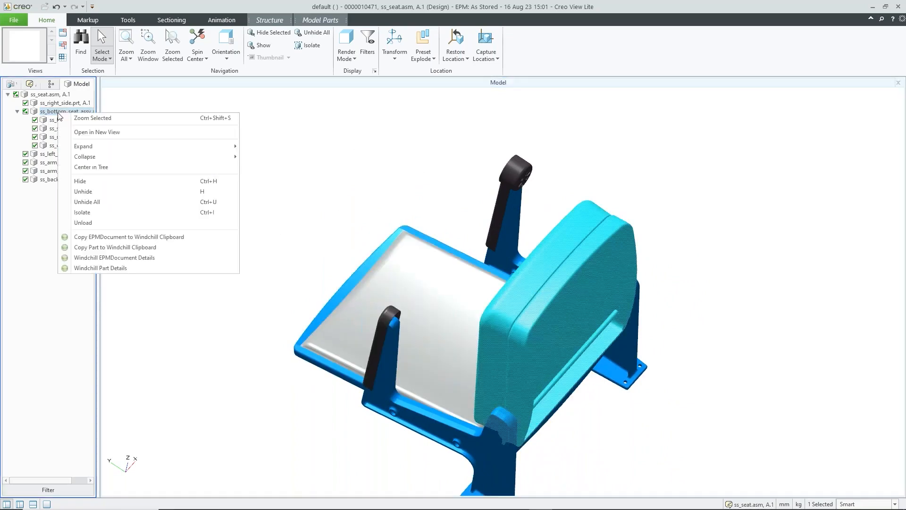
Step: Show only the bottom seat assembly in a new view, select its rod, then close Model:1
{"action": "left_click", "coordinate": [108, 132]}
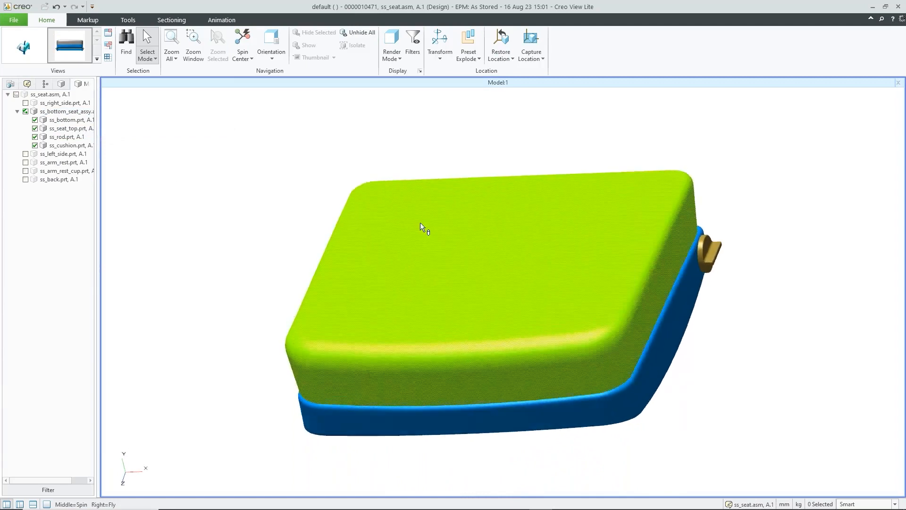
{"action": "middle_click_drag", "start_coordinate": [714, 311], "coordinate": [523, 203]}
{"action": "left_click", "coordinate": [523, 203]}
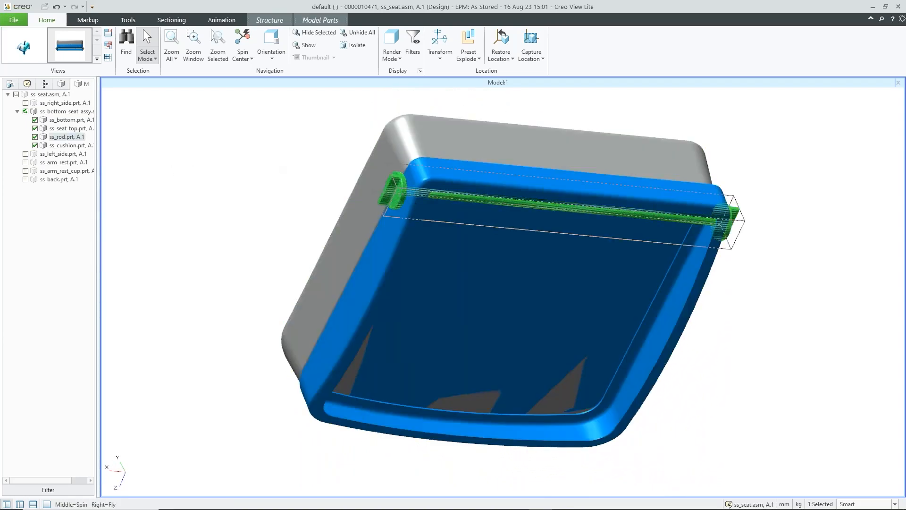
{"action": "left_click", "coordinate": [18, 112]}
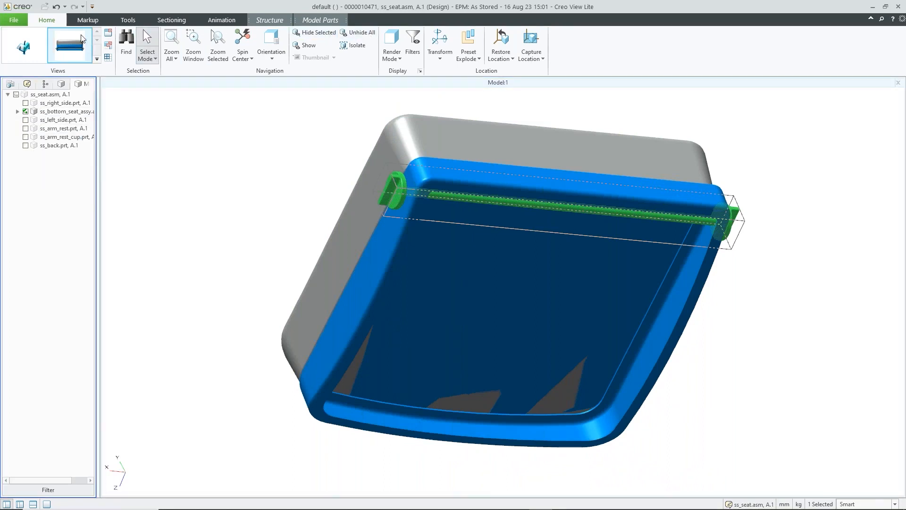
{"action": "left_click", "coordinate": [898, 82]}
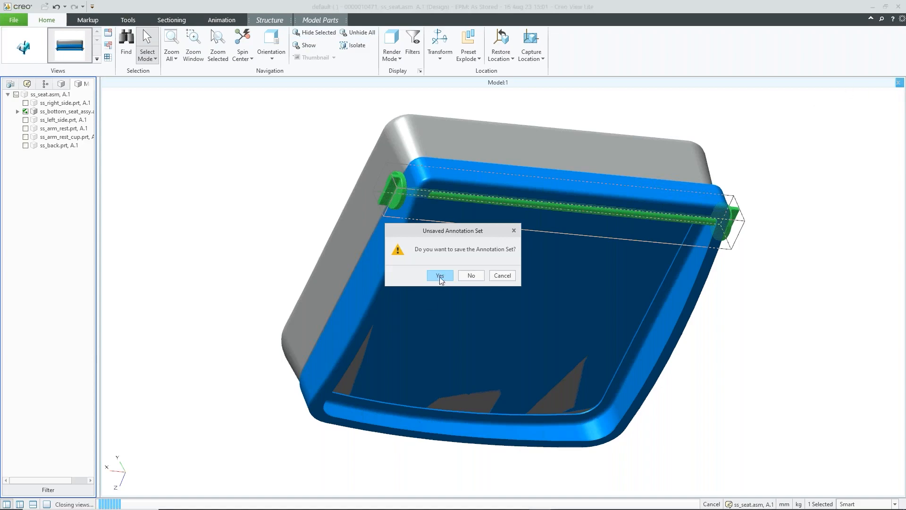
Step: Save the annotation set, inspect the seat's rod from below, and close Creo View Lite
{"action": "left_click", "coordinate": [473, 275]}
{"action": "middle_click_drag", "start_coordinate": [418, 264], "coordinate": [481, 364]}
{"action": "middle_click_drag", "start_coordinate": [417, 417], "coordinate": [354, 382]}
{"action": "scroll", "coordinate": [352, 387], "scroll_direction": "up", "scroll_amount": 5}
{"action": "scroll", "coordinate": [352, 383], "scroll_direction": "up", "scroll_amount": 4}
{"action": "scroll", "coordinate": [354, 383], "scroll_direction": "up", "scroll_amount": 2}
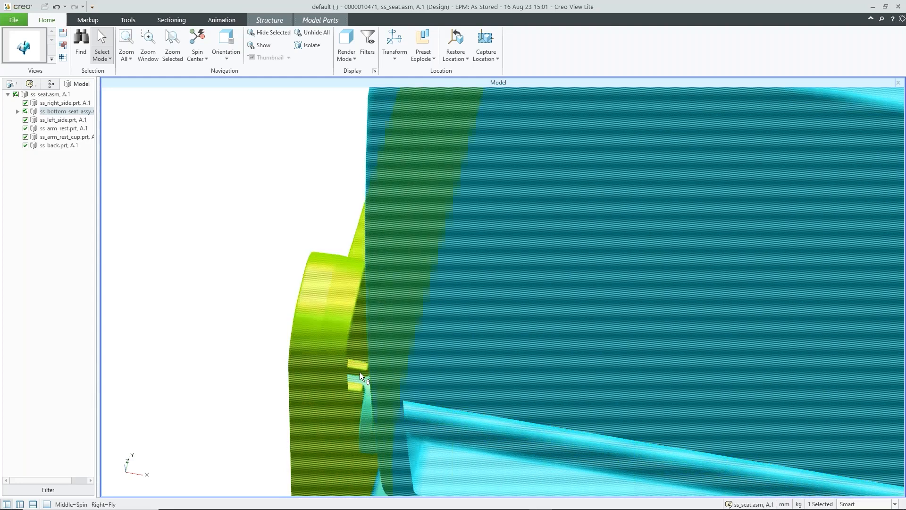
{"action": "scroll", "coordinate": [359, 372], "scroll_direction": "down", "scroll_amount": 5}
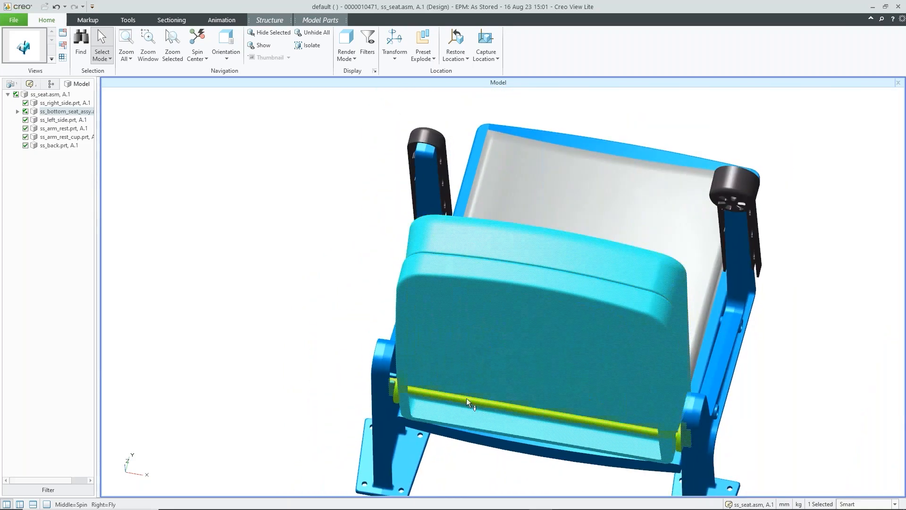
{"action": "middle_click_drag", "start_coordinate": [592, 398], "coordinate": [625, 386]}
{"action": "scroll", "coordinate": [773, 423], "scroll_direction": "up", "scroll_amount": 3}
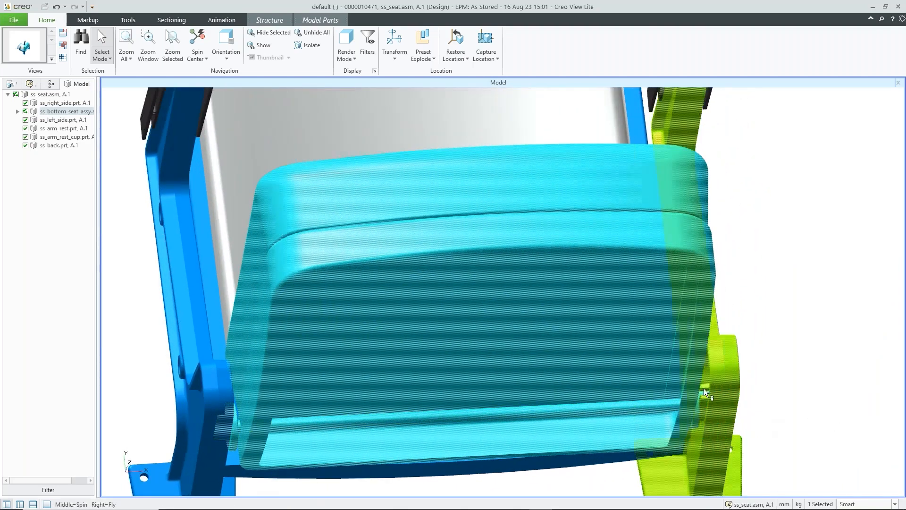
{"action": "scroll", "coordinate": [705, 395], "scroll_direction": "down", "scroll_amount": 3}
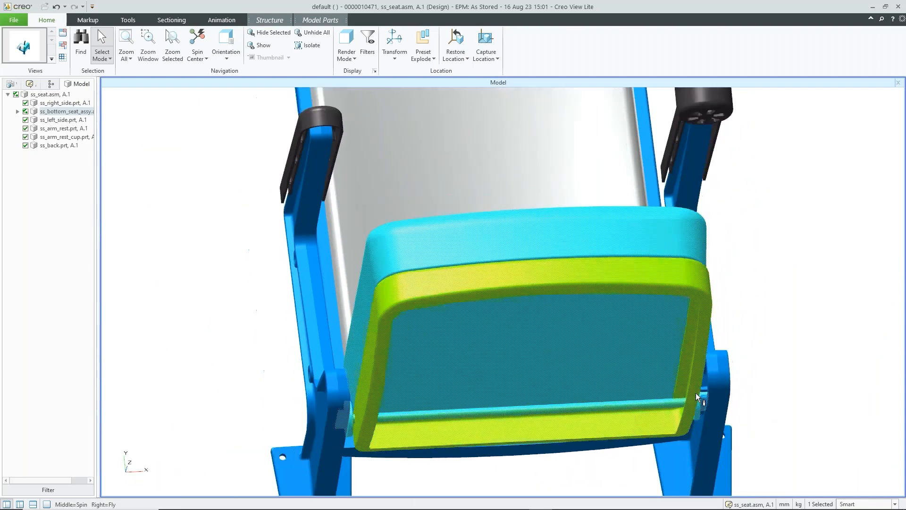
{"action": "middle_click_drag", "start_coordinate": [541, 369], "coordinate": [470, 370]}
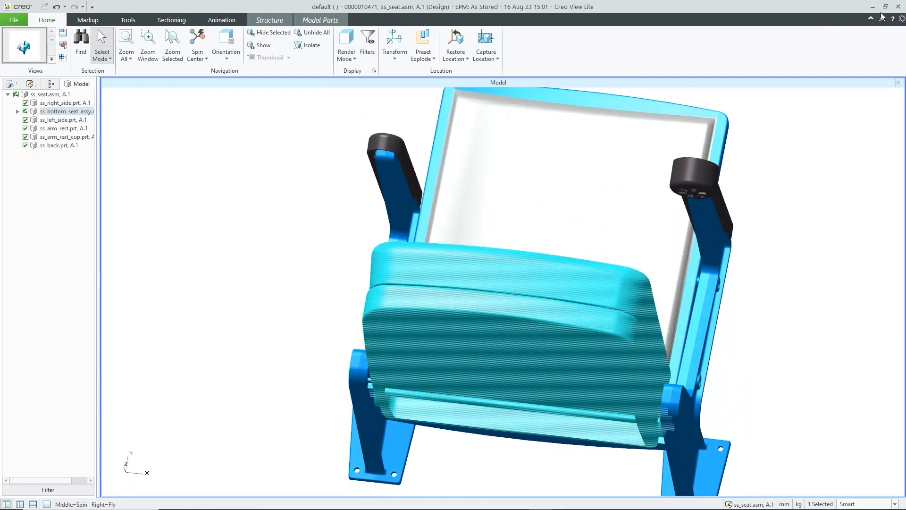
{"action": "left_click", "coordinate": [897, 7]}
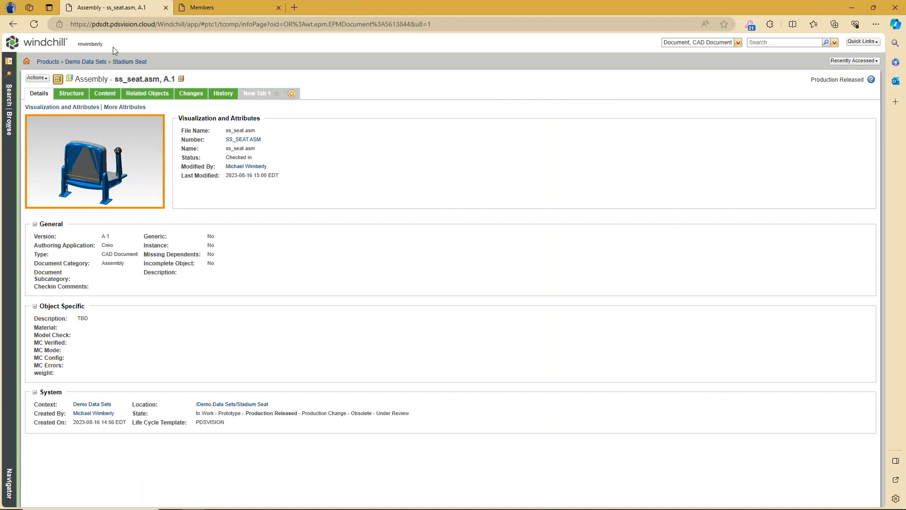
Step: Go back from ss_seat.asm through ss_rod.prt to problem report 00006's task Impacts tab
{"action": "scroll", "coordinate": [81, 190], "scroll_direction": "up", "scroll_amount": 3}
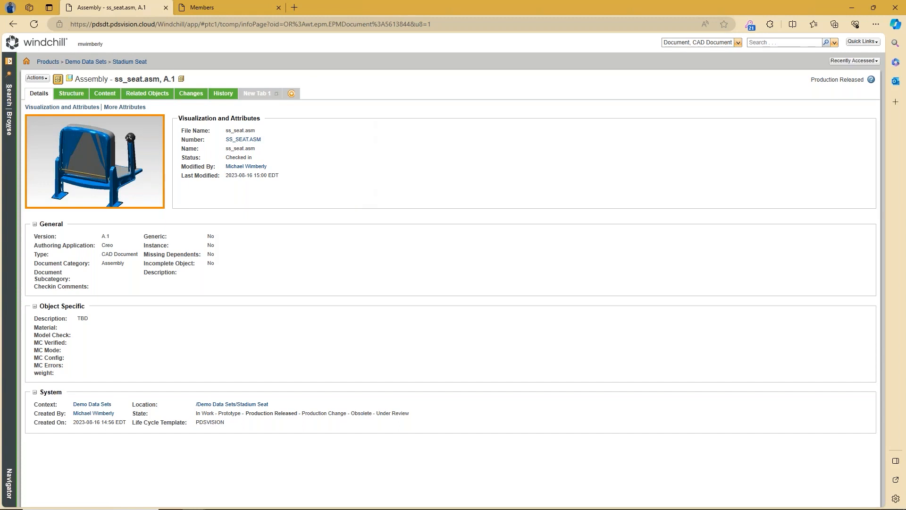
{"action": "left_click", "coordinate": [14, 24]}
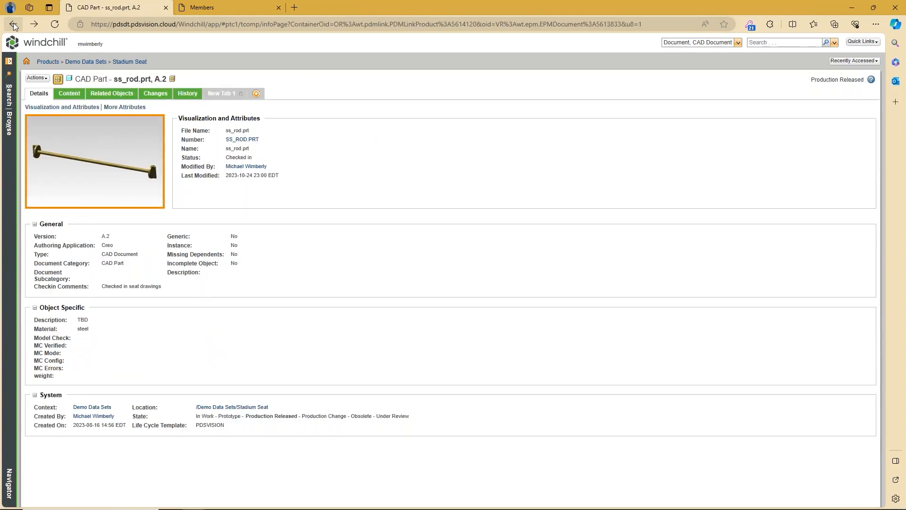
{"action": "left_click", "coordinate": [14, 25]}
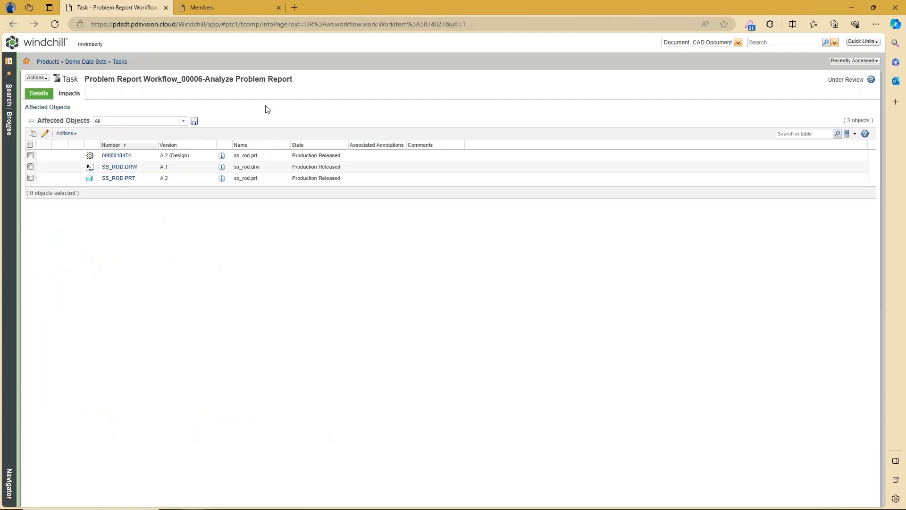
Step: On the Details tab, enter the comment 'Confirmed, Review other PR associated with the Stadium Seat', keeping routing Confirmed
{"action": "left_click", "coordinate": [46, 94]}
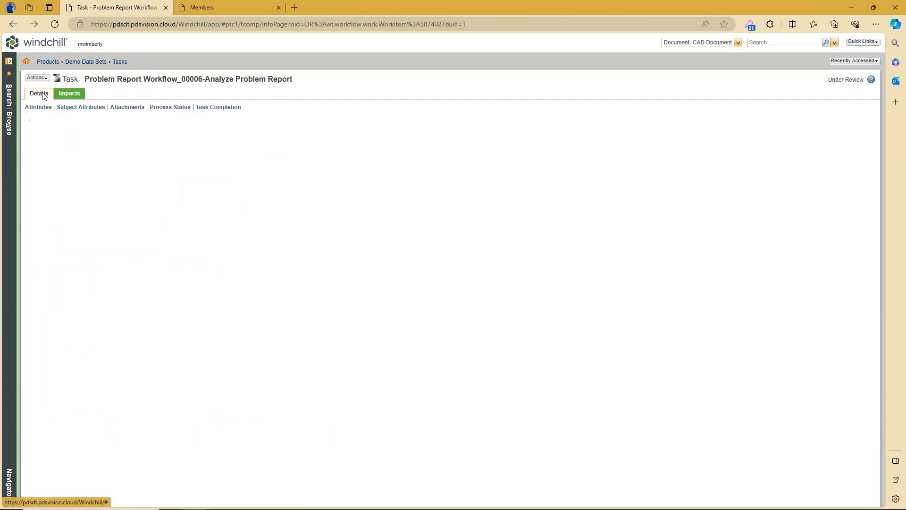
{"action": "scroll", "coordinate": [356, 272], "scroll_direction": "down", "scroll_amount": 4}
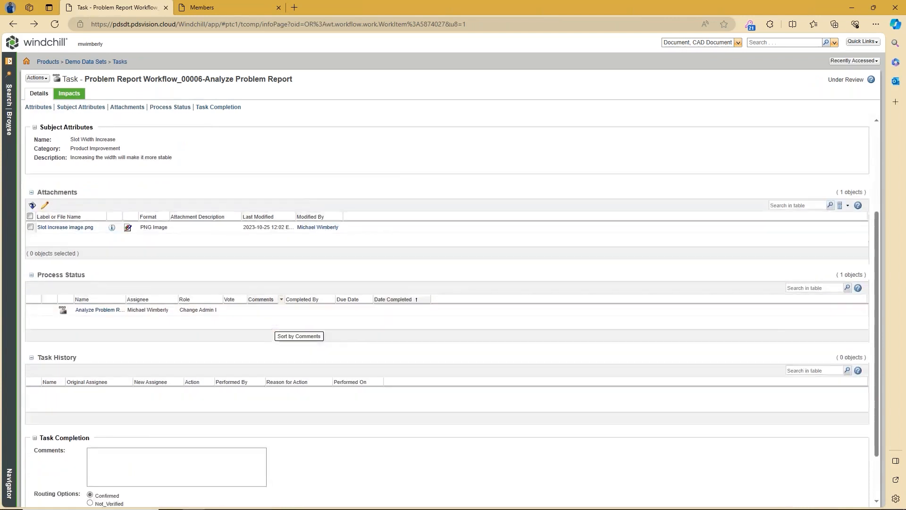
{"action": "left_click", "coordinate": [149, 388]}
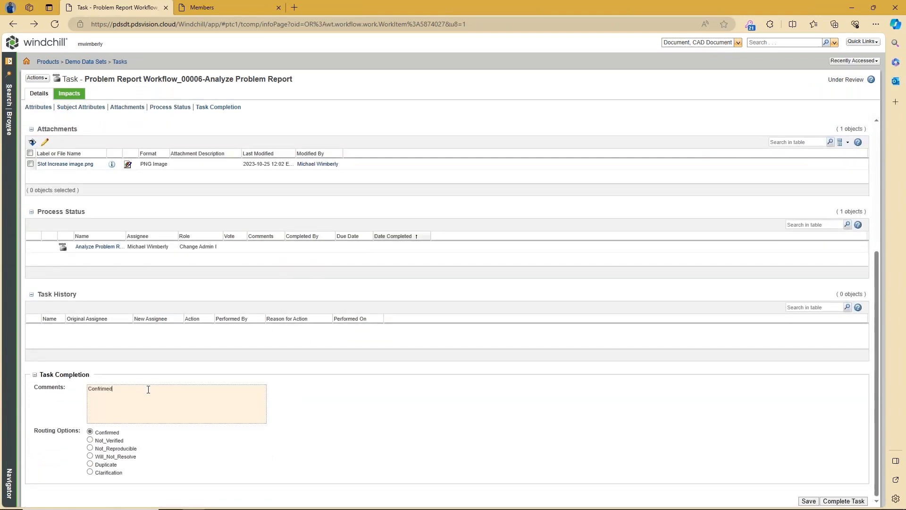
{"action": "type", "text": "Confrimed and"}
{"action": "key", "text": "BackSpace"}
{"action": "key", "text": "BackSpace"}
{"action": "key", "text": "BackSpace"}
{"action": "key", "text": "BackSpace"}
{"action": "type", "text": "rmed"}
{"action": "key", "text": "Return"}
{"action": "type", "text": "Reve"}
{"action": "type", "text": "iew"}
{"action": "type", "text": " other "}
{"action": "type", "text": "ch"}
{"action": "key", "text": "BackSpace"}
{"action": "type", "text": "PR asso"}
{"action": "type", "text": "ciated with th"}
{"action": "type", "text": "e Sal"}
{"action": "type", "text": "dium Seat"}
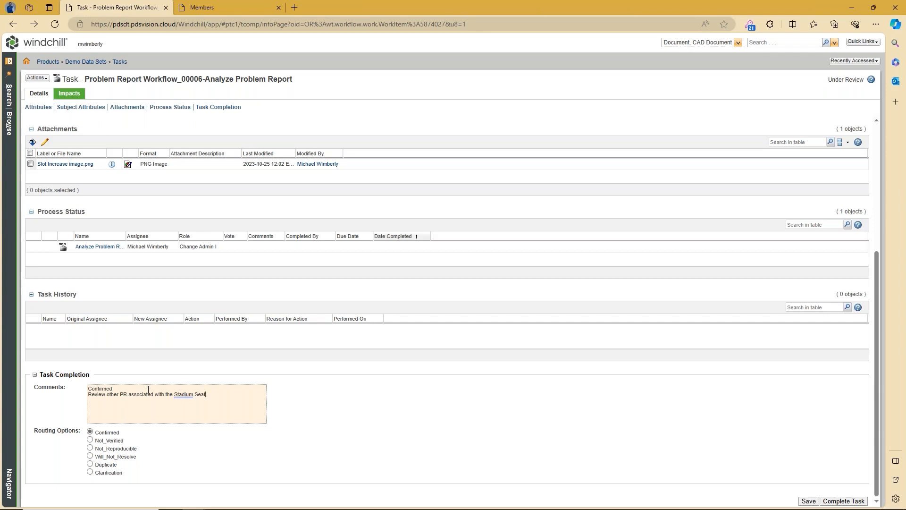
{"action": "left_click", "coordinate": [358, 423]}
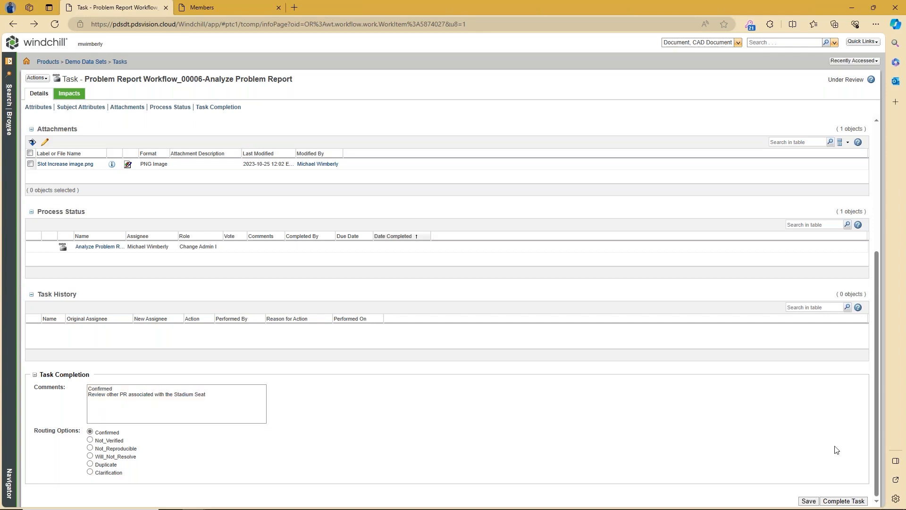
Step: Complete the Analyze Problem Report task, then open the accepted Slot Width Increase report from the home page
{"action": "left_click", "coordinate": [854, 502]}
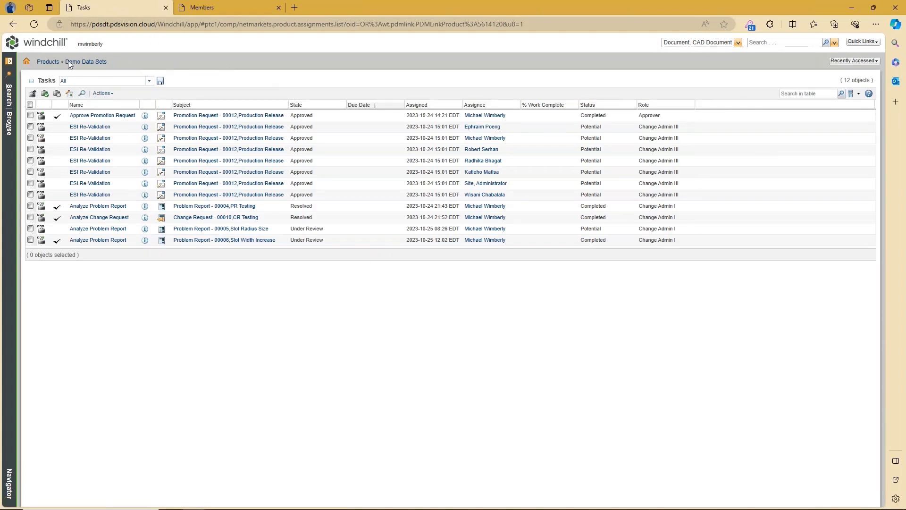
{"action": "left_click", "coordinate": [8, 127]}
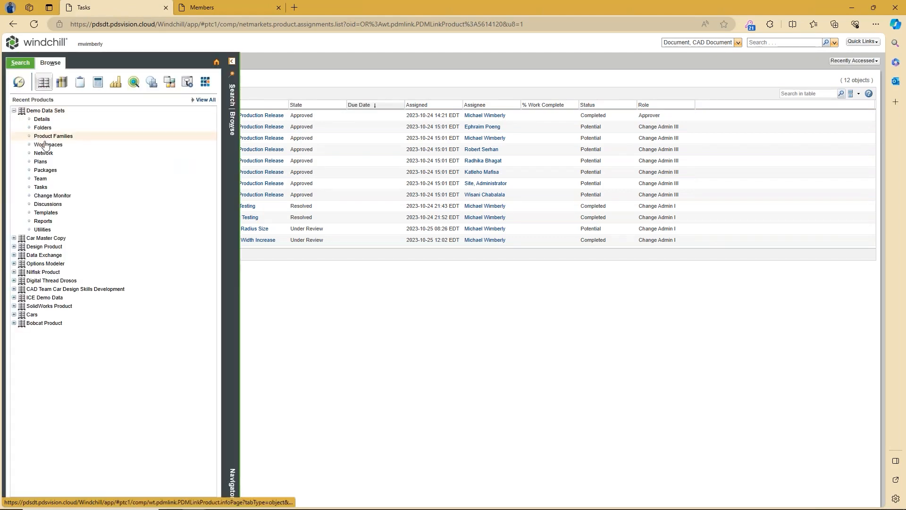
{"action": "left_click", "coordinate": [216, 62]}
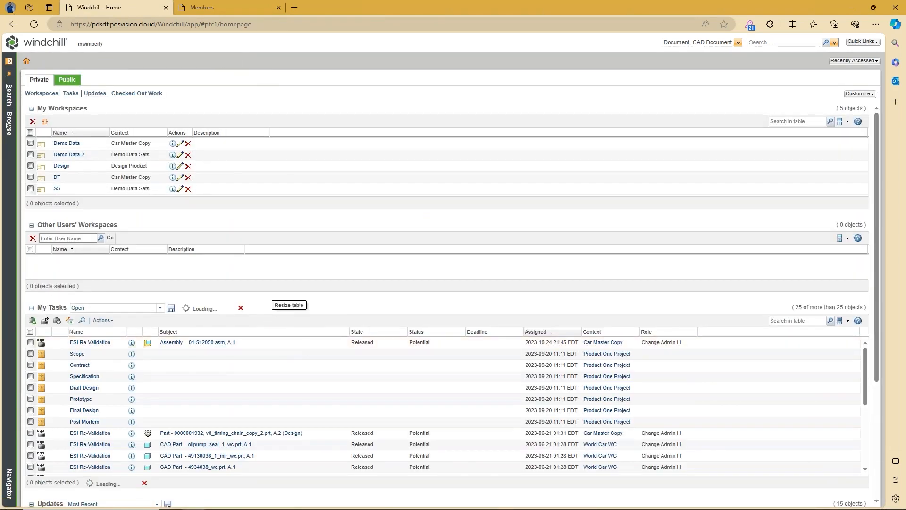
{"action": "scroll", "coordinate": [315, 311], "scroll_direction": "down", "scroll_amount": 3}
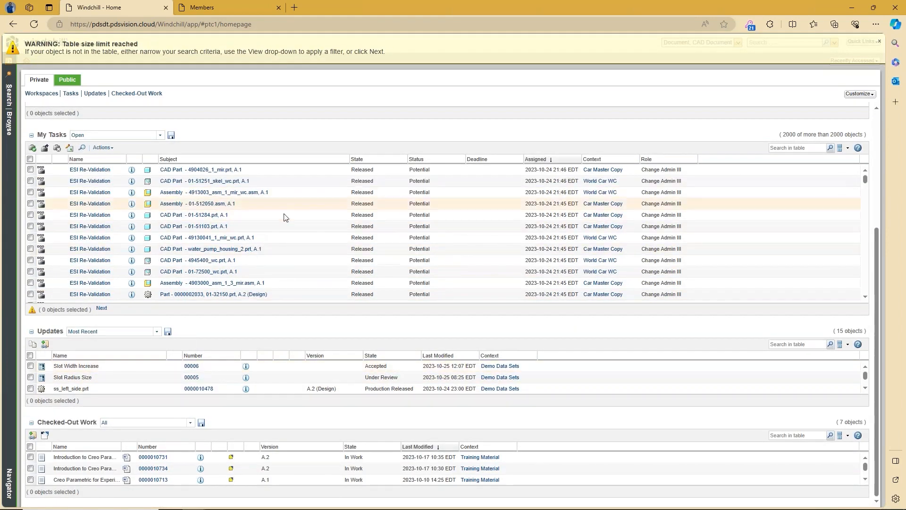
{"action": "left_click", "coordinate": [878, 42]}
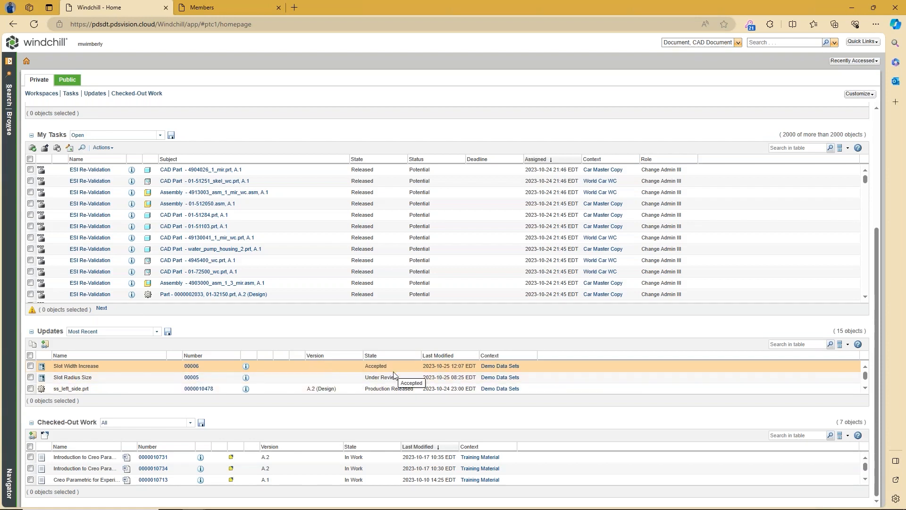
{"action": "left_click", "coordinate": [246, 367]}
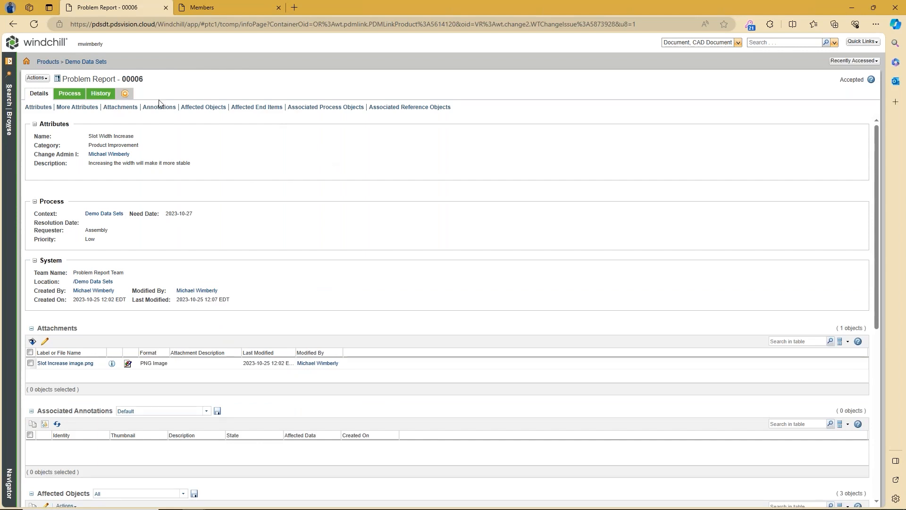
Step: From Problem Report 00006's Actions menu, choose New > New Change Request
{"action": "left_click", "coordinate": [44, 79]}
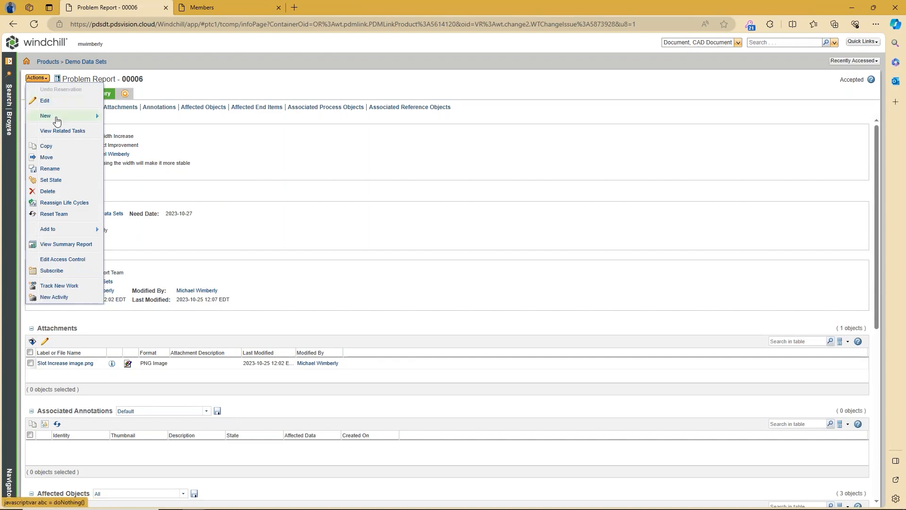
{"action": "mouse_move", "coordinate": [95, 115]}
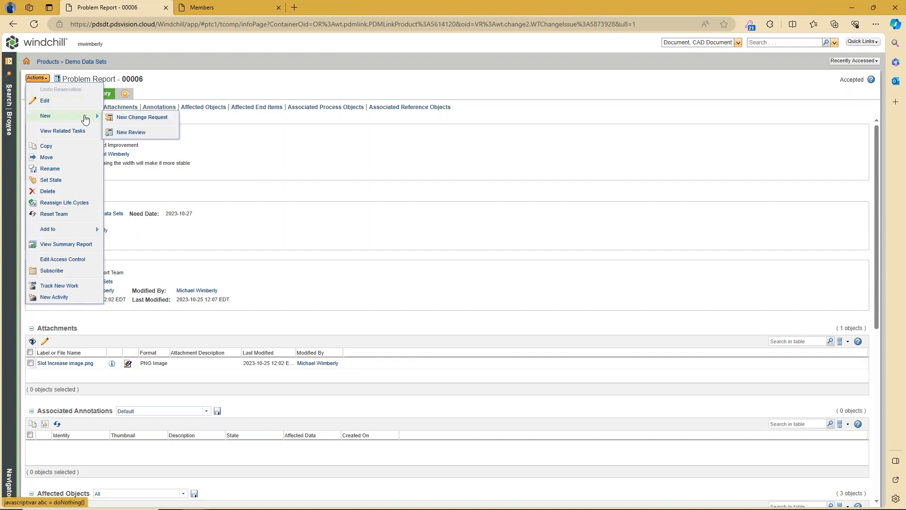
{"action": "left_click", "coordinate": [137, 118]}
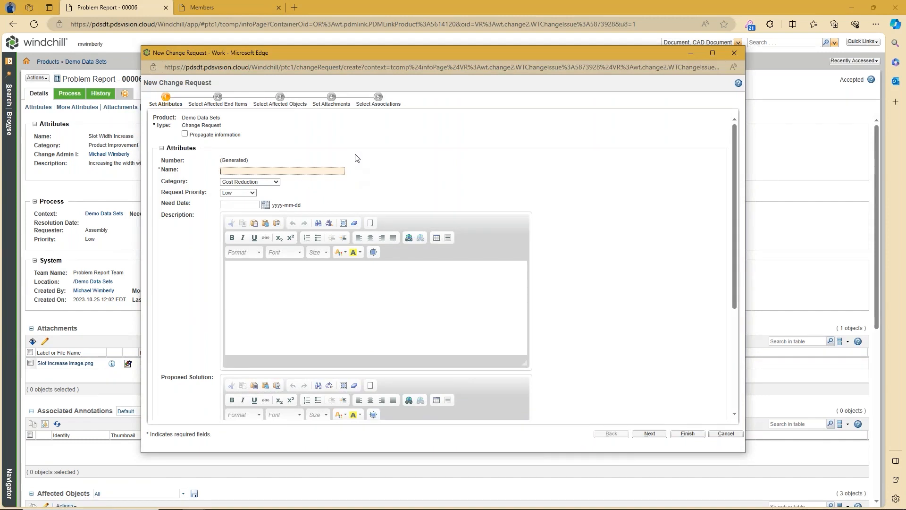
Step: Propagate the report's information and set Proposed Solution to 'Increasing width and changing side walls'
{"action": "left_click", "coordinate": [185, 134]}
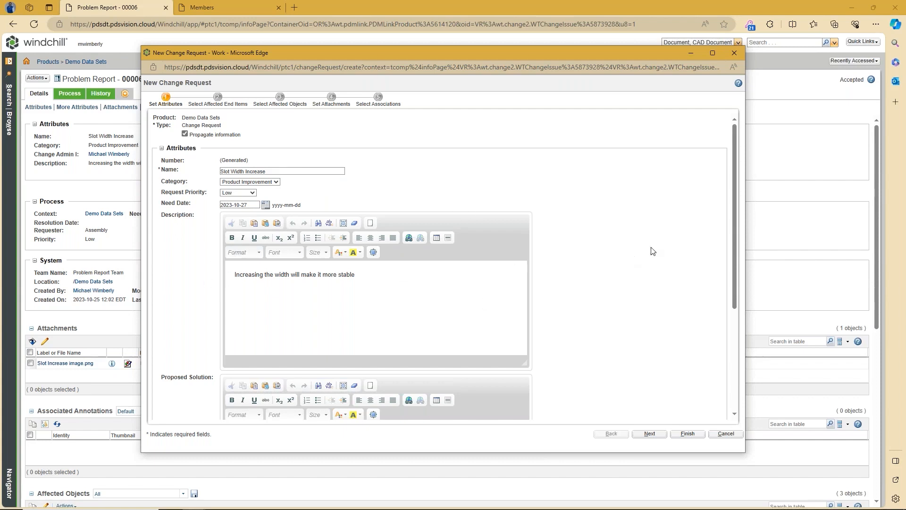
{"action": "scroll", "coordinate": [651, 239], "scroll_direction": "down", "scroll_amount": 3}
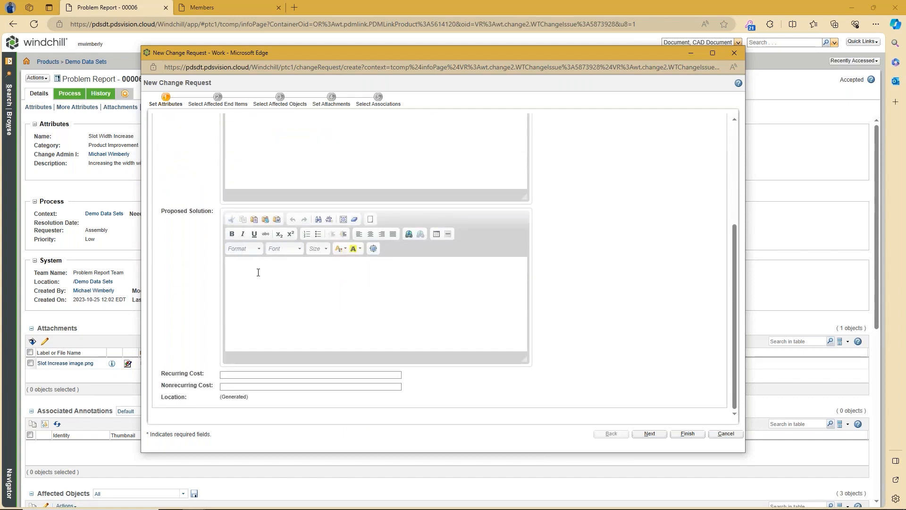
{"action": "left_click", "coordinate": [284, 272]}
{"action": "type", "text": "Increasing w"}
{"action": "type", "text": "oid"}
{"action": "key", "text": "BackSpace"}
{"action": "key", "text": "BackSpace"}
{"action": "key", "text": "BackSpace"}
{"action": "type", "text": "idth and "}
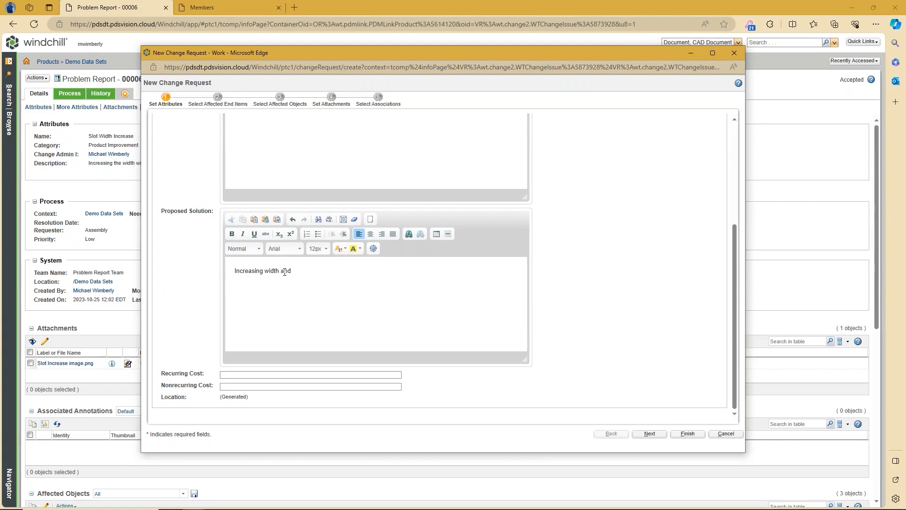
{"action": "type", "text": "changing side walls"}
{"action": "left_click", "coordinate": [344, 378]}
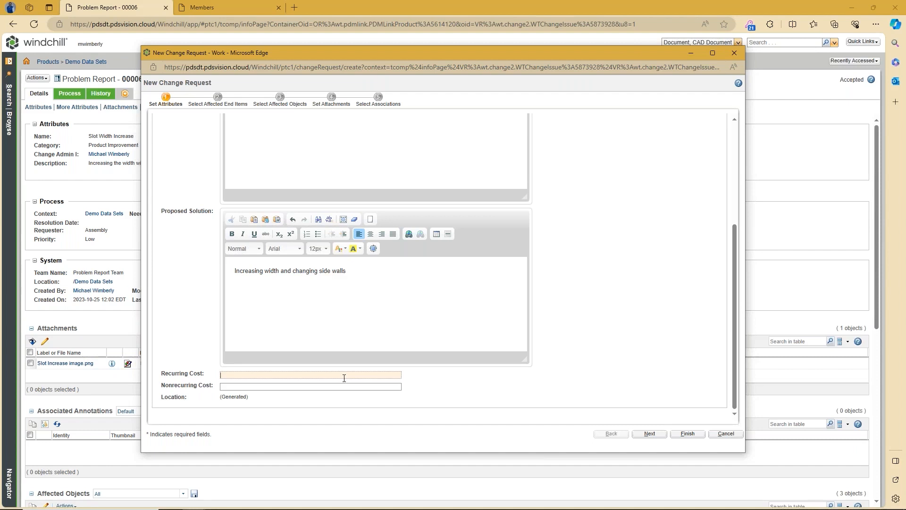
Step: Set Recurring Cost to '$1.50 per part' and Nonrecurring Cost to '$250.00', then continue
{"action": "left_click", "coordinate": [344, 377]}
{"action": "key", "text": "BackSpace"}
{"action": "key", "text": "BackSpace"}
{"action": "left_click", "coordinate": [341, 386]}
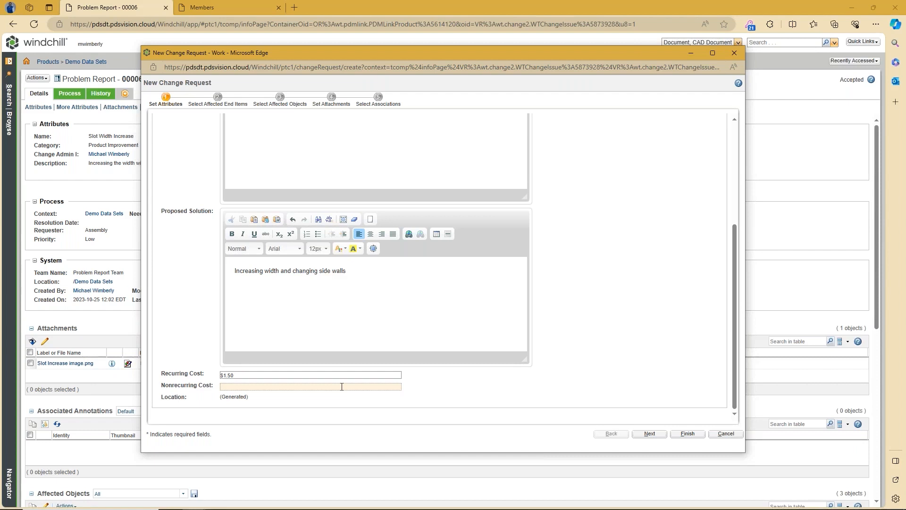
{"action": "type", "text": "250"}
{"action": "type", "text": "$250"}
{"action": "type", "text": ".00"}
{"action": "left_click", "coordinate": [292, 375]}
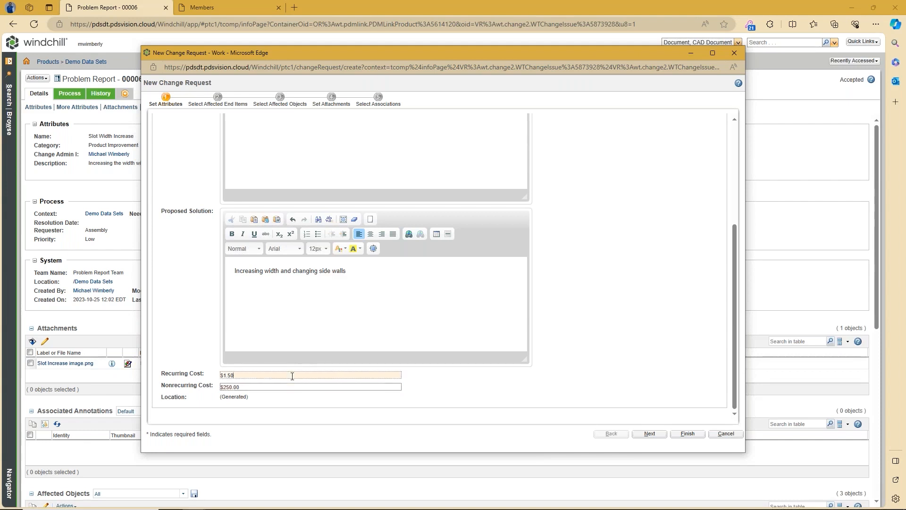
{"action": "type", "text": "per part"}
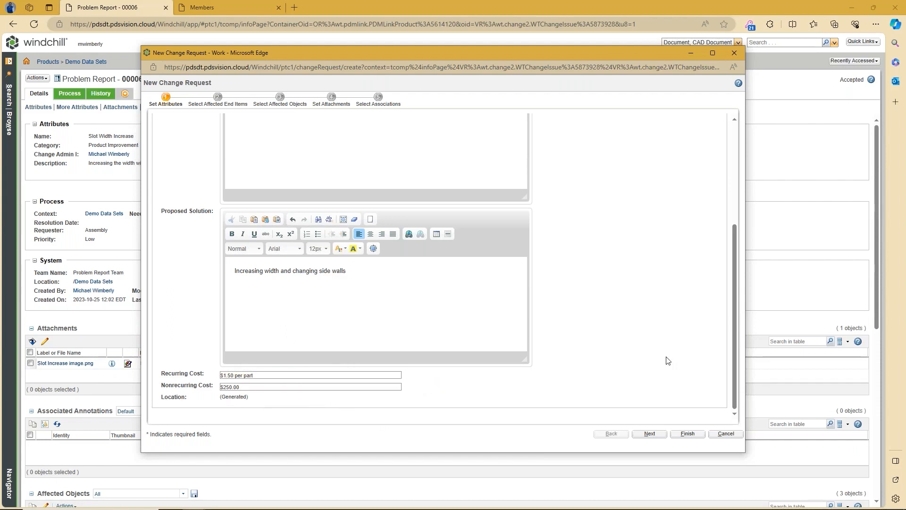
{"action": "left_click", "coordinate": [650, 434]}
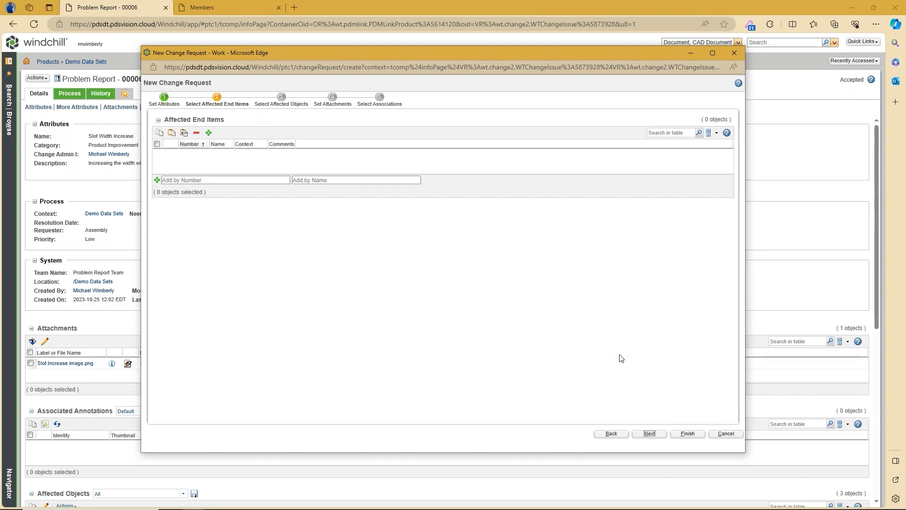
{"action": "left_click", "coordinate": [649, 433]}
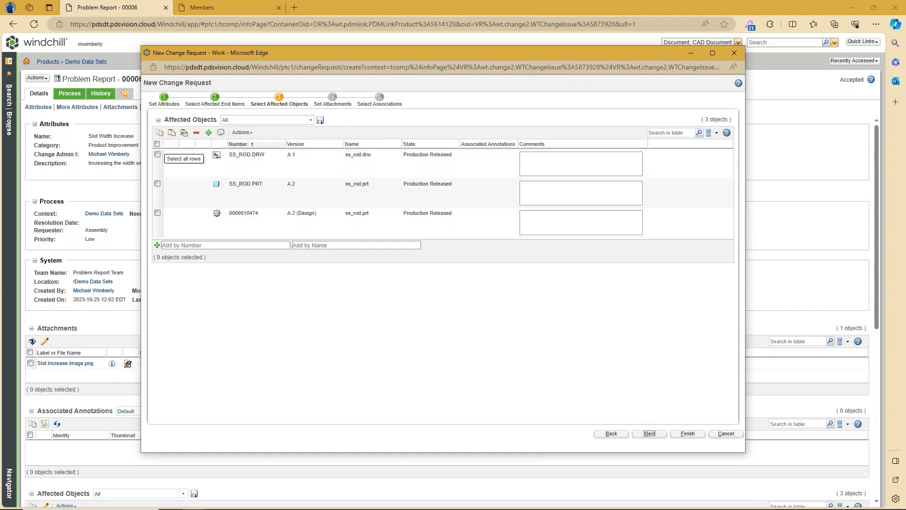
Step: Start adding affected objects and choose the Demo Data Sets product as the search context
{"action": "left_click", "coordinate": [209, 133]}
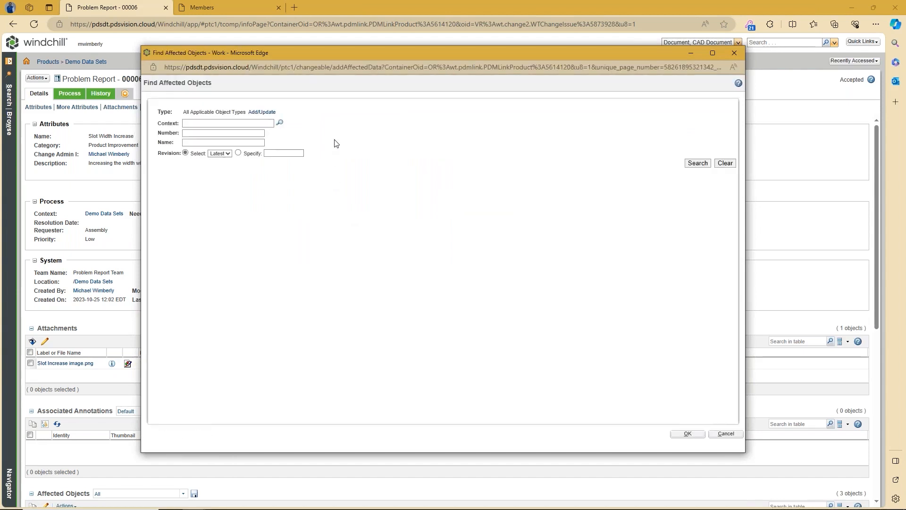
{"action": "left_click", "coordinate": [279, 123]}
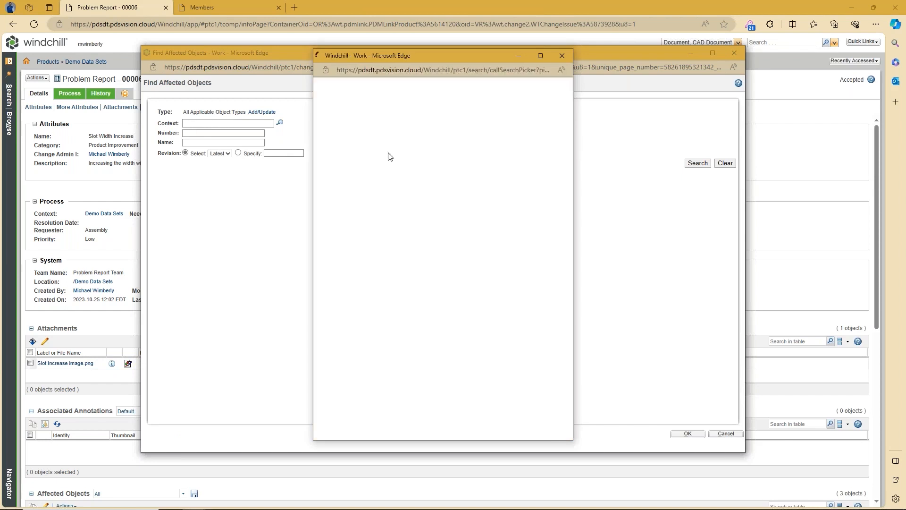
{"action": "left_click", "coordinate": [404, 116]}
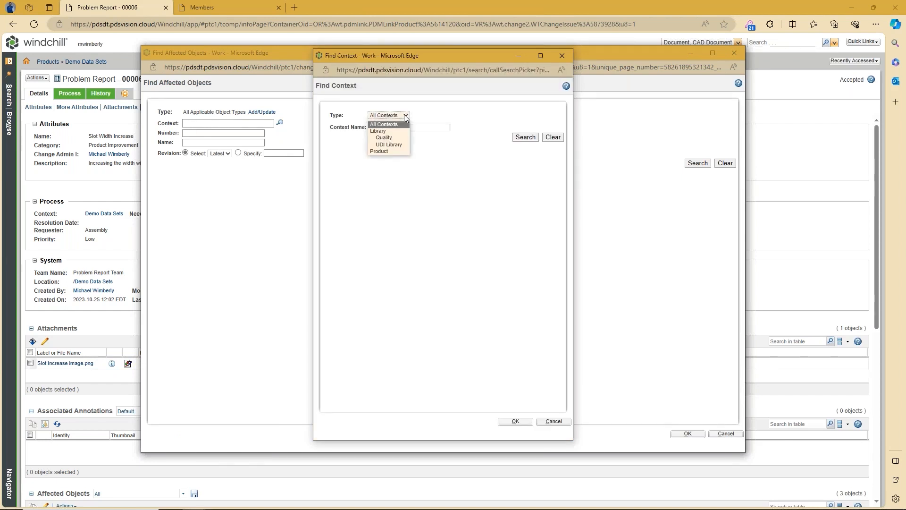
{"action": "left_click", "coordinate": [383, 151]}
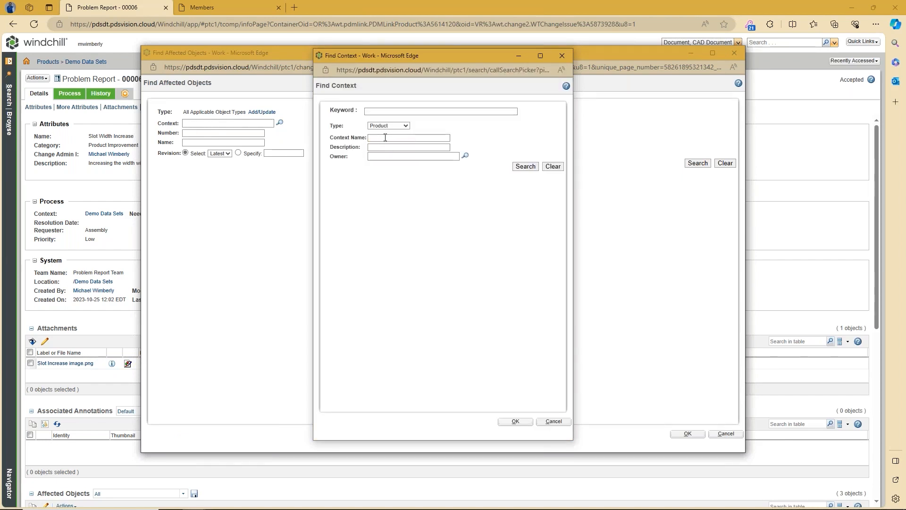
{"action": "left_click", "coordinate": [397, 140]}
{"action": "key", "text": "Return"}
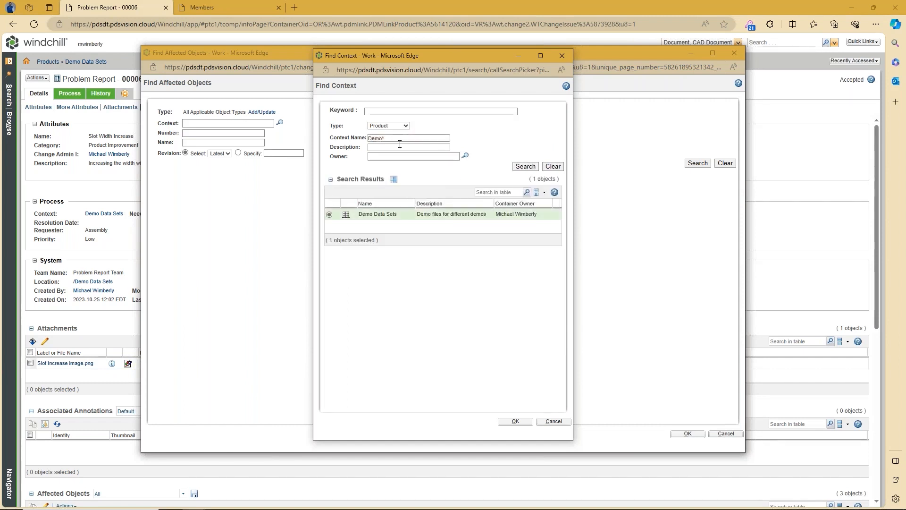
{"action": "left_click", "coordinate": [516, 422]}
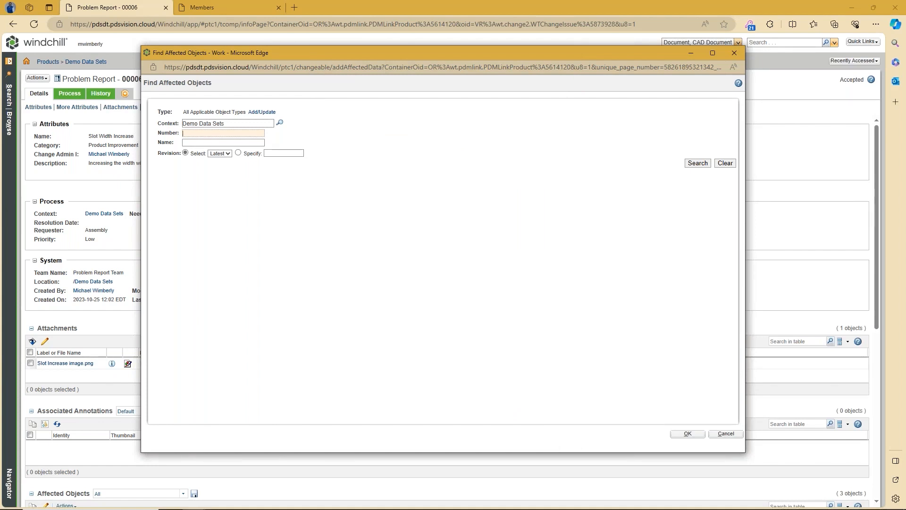
{"action": "type", "text": "*"}
{"action": "left_click", "coordinate": [203, 143]}
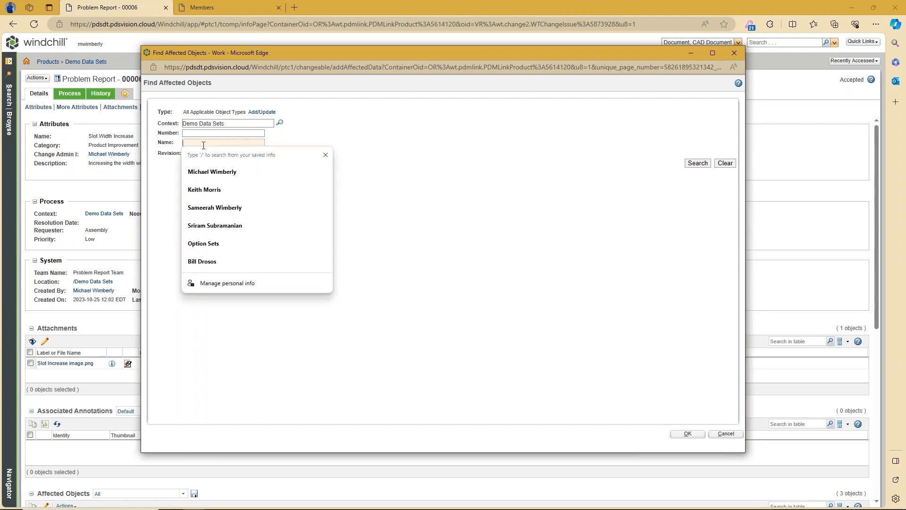
{"action": "type", "text": "*left*"}
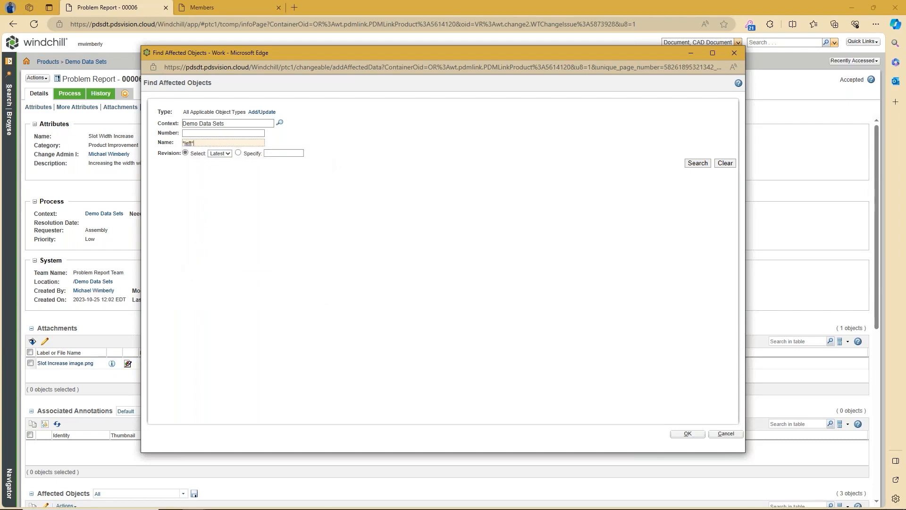
{"action": "key", "text": "Return"}
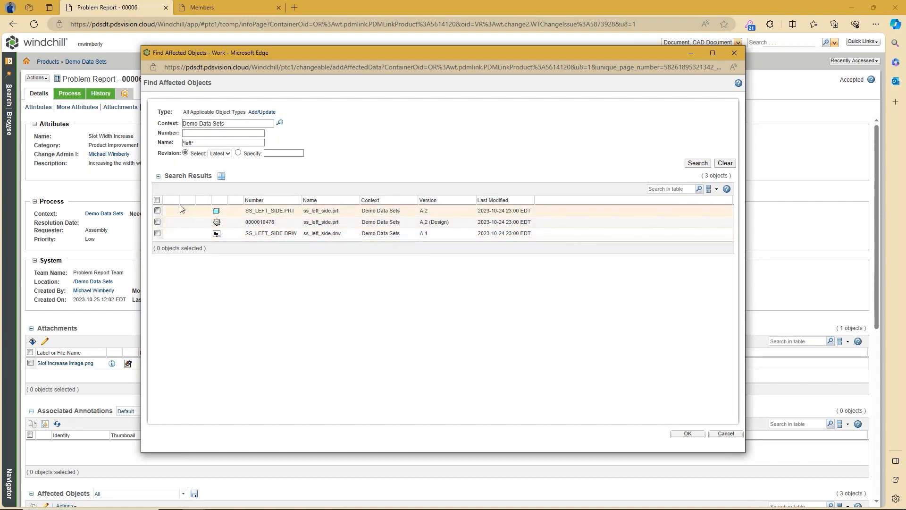
{"action": "left_click", "coordinate": [157, 200]}
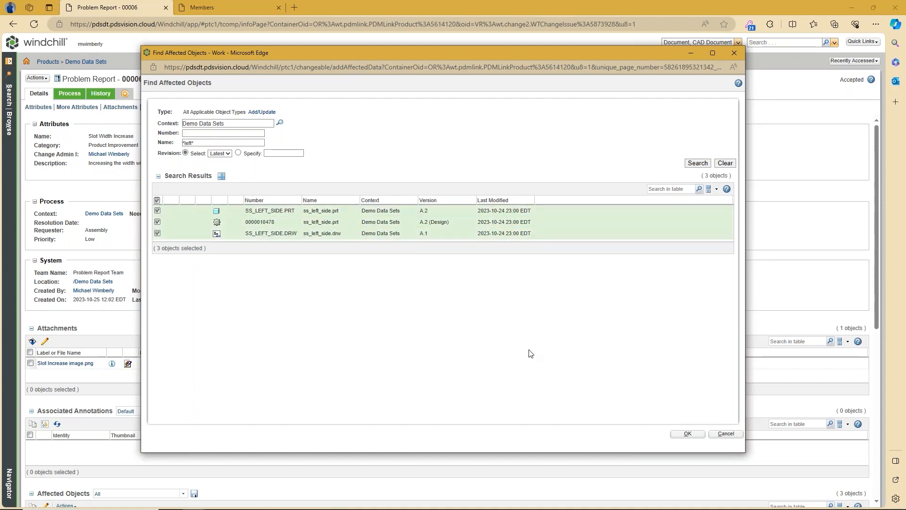
{"action": "left_click", "coordinate": [684, 433]}
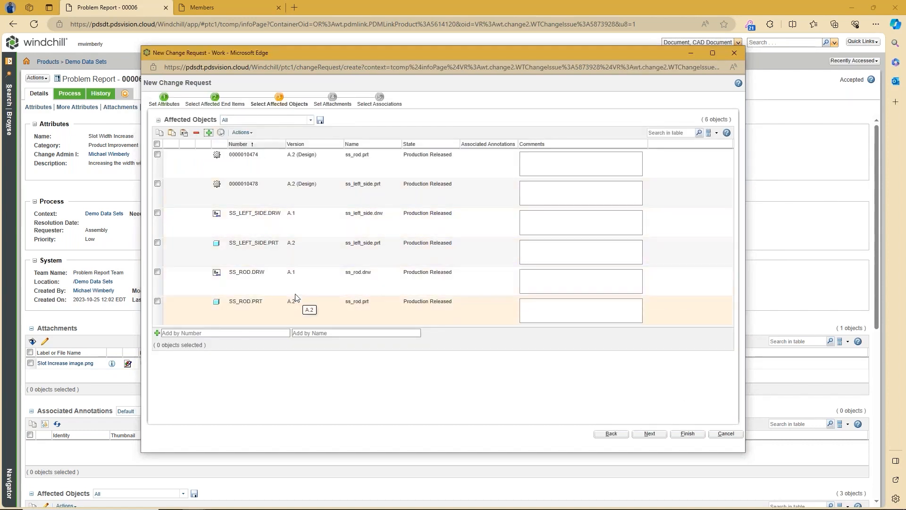
Step: Begin another affected-objects search within the 'Demo*' context
{"action": "left_click", "coordinate": [208, 133]}
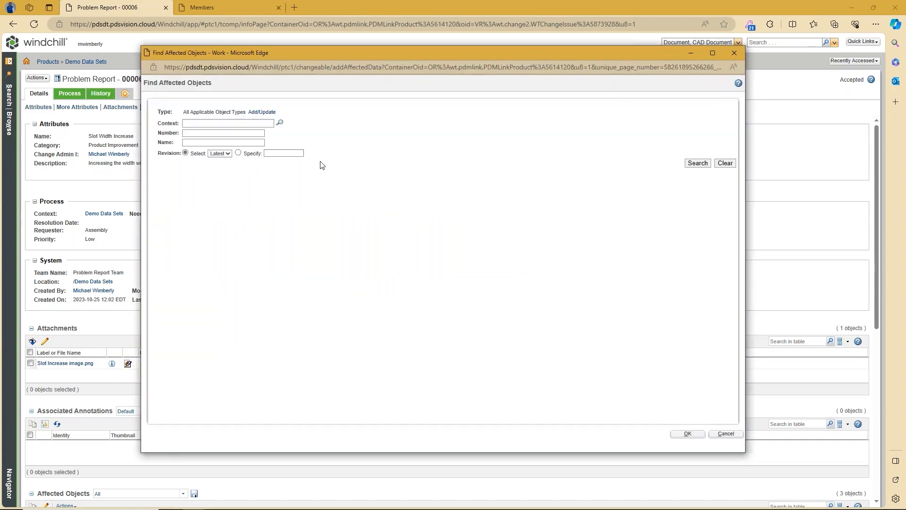
{"action": "left_click", "coordinate": [279, 123]}
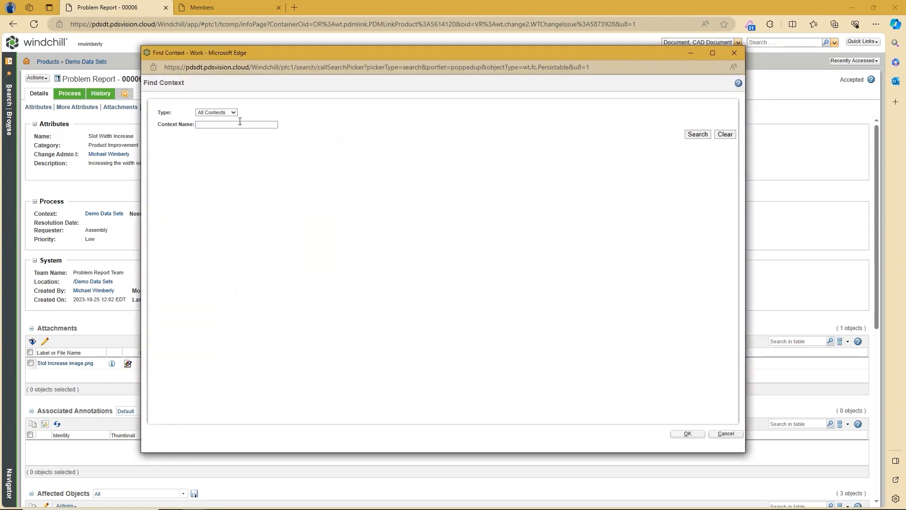
{"action": "left_click", "coordinate": [236, 125]}
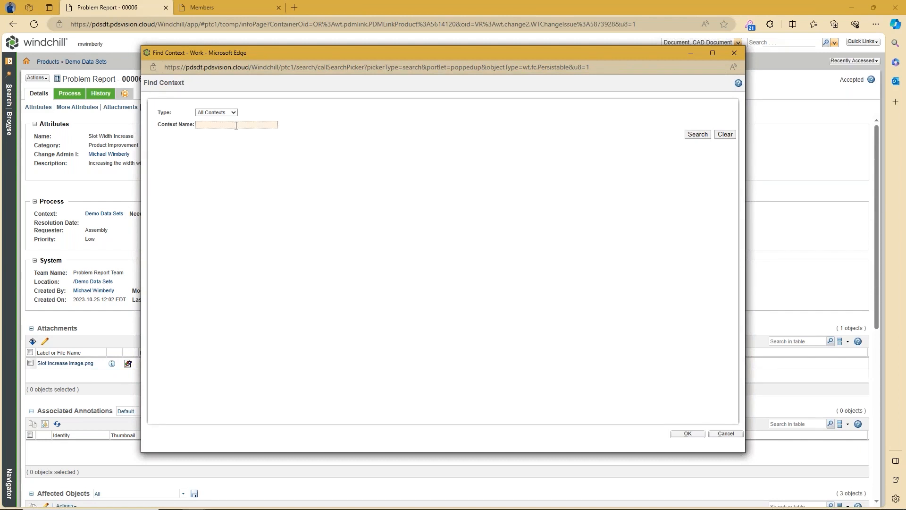
{"action": "type", "text": "Demo*"}
{"action": "key", "text": "Return"}
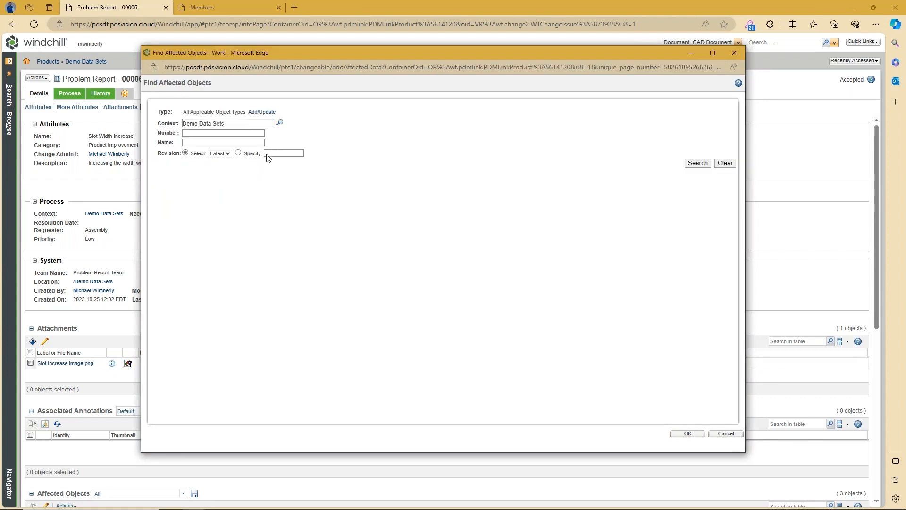
{"action": "left_click", "coordinate": [228, 143]}
{"action": "type", "text": "*right*"}
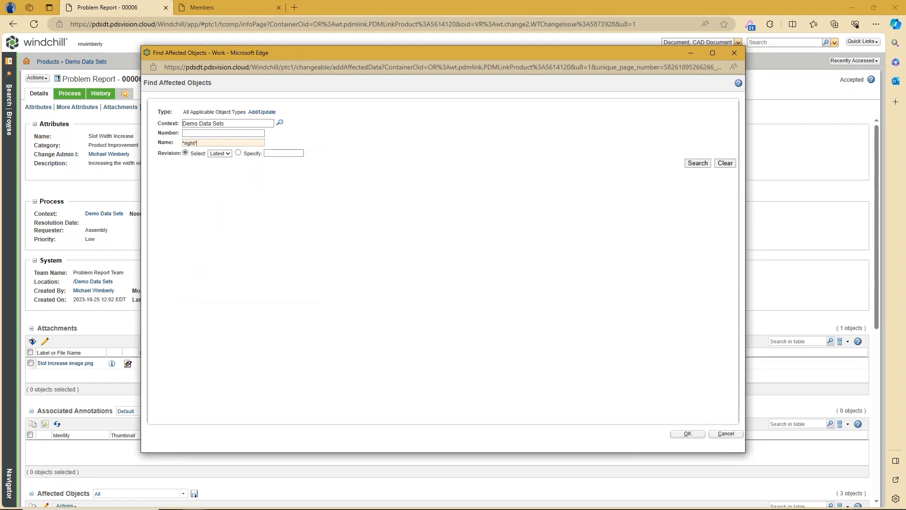
{"action": "key", "text": "Return"}
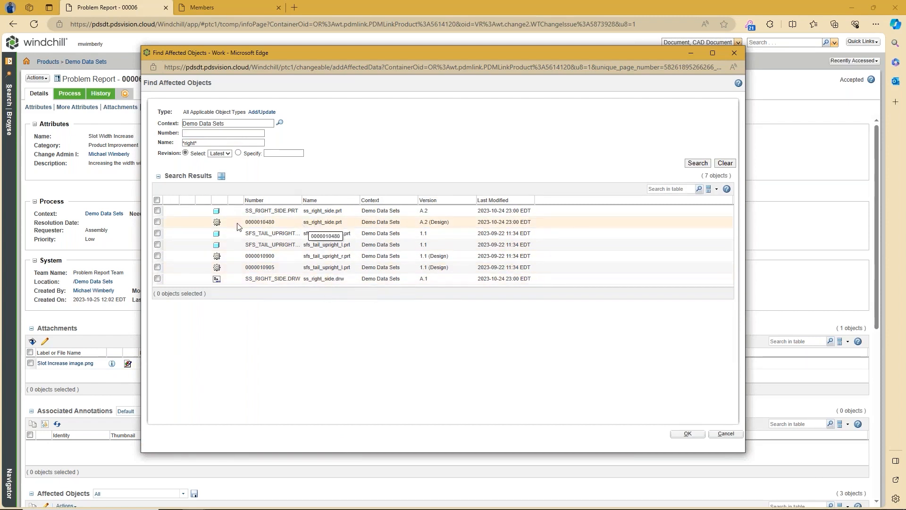
{"action": "left_click", "coordinate": [157, 222]}
{"action": "left_click", "coordinate": [157, 211]}
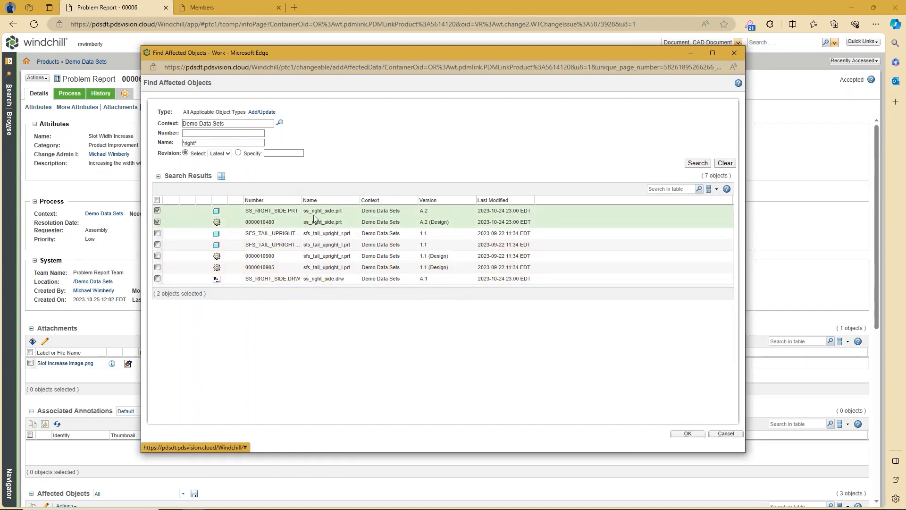
{"action": "left_click", "coordinate": [158, 278]}
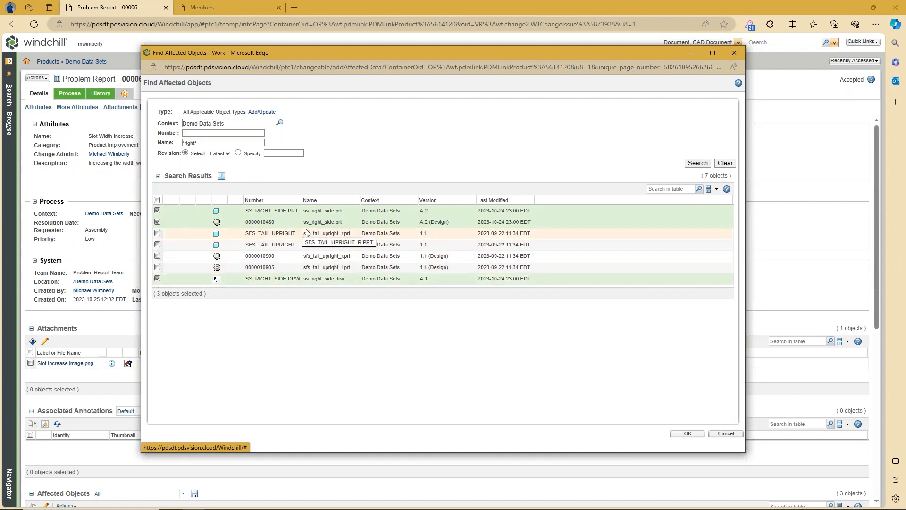
{"action": "left_click", "coordinate": [687, 434]}
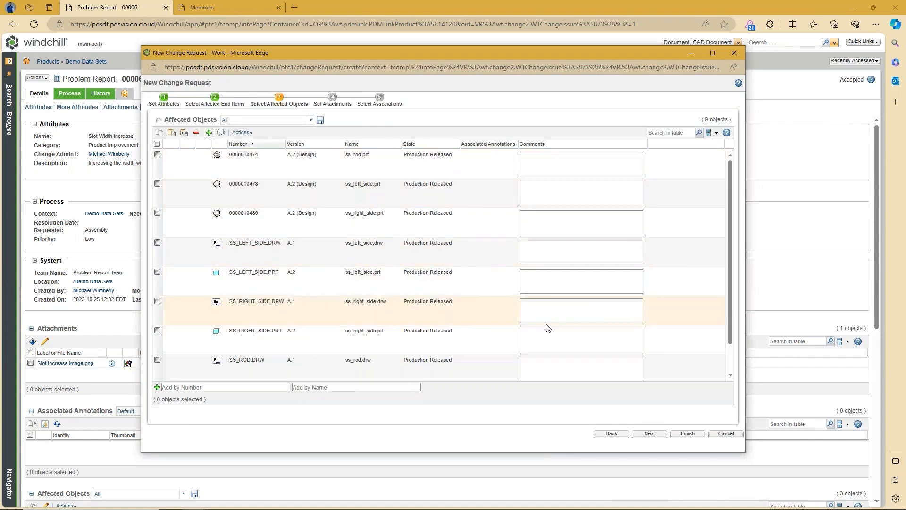
{"action": "left_click", "coordinate": [649, 434]}
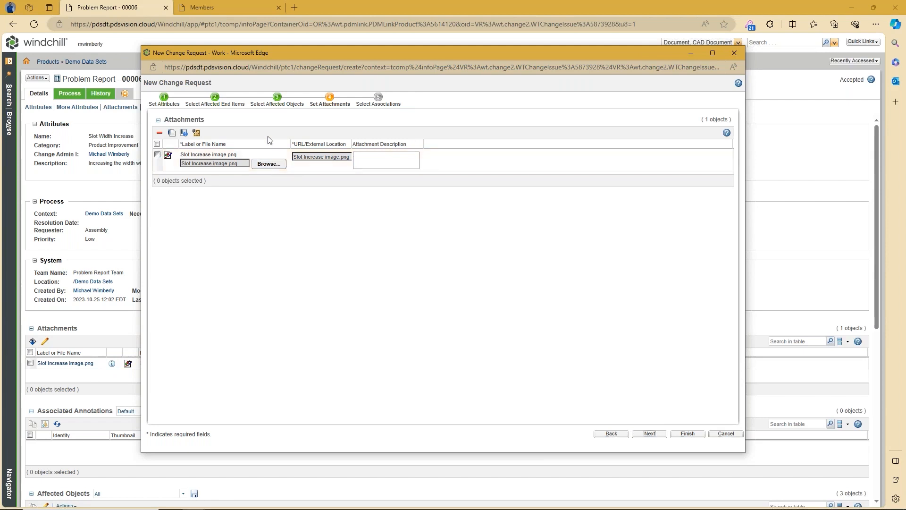
Step: Attach the 'Insert Radius value' image from Pictures and continue to Select Associations
{"action": "left_click", "coordinate": [171, 134]}
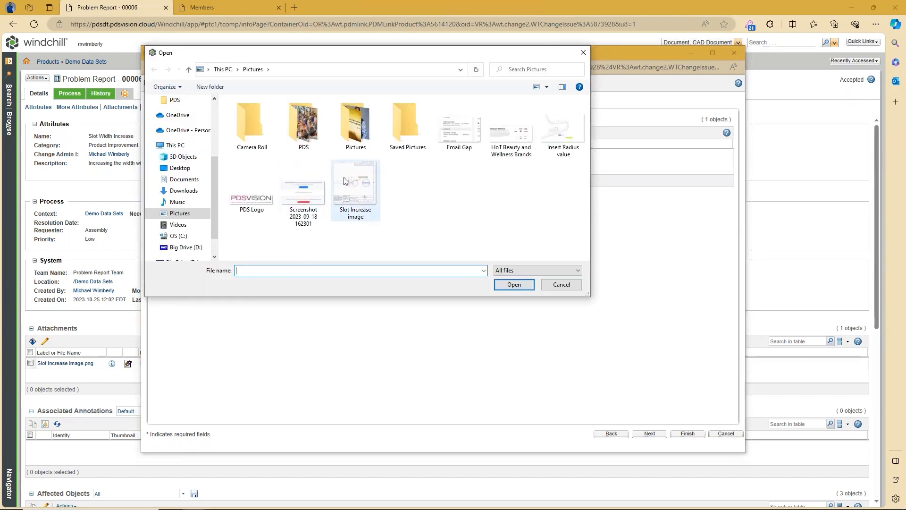
{"action": "left_click", "coordinate": [553, 133]}
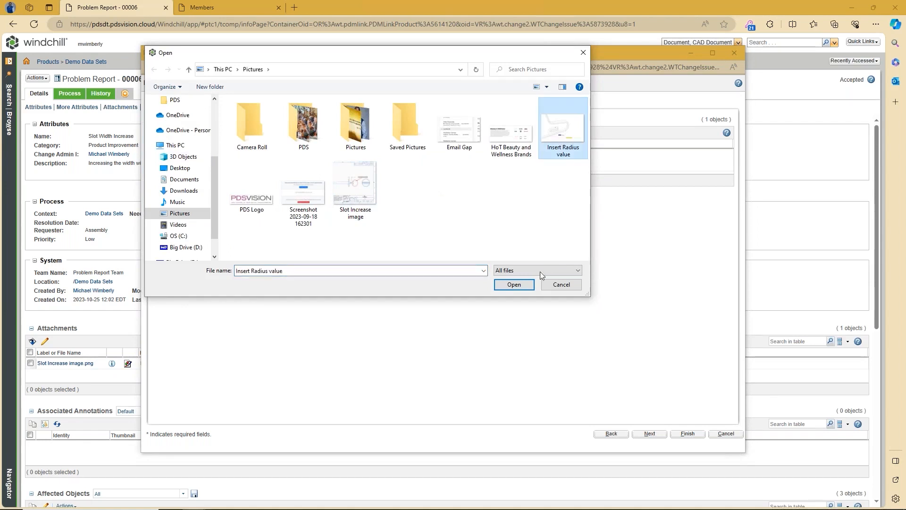
{"action": "left_click", "coordinate": [519, 287]}
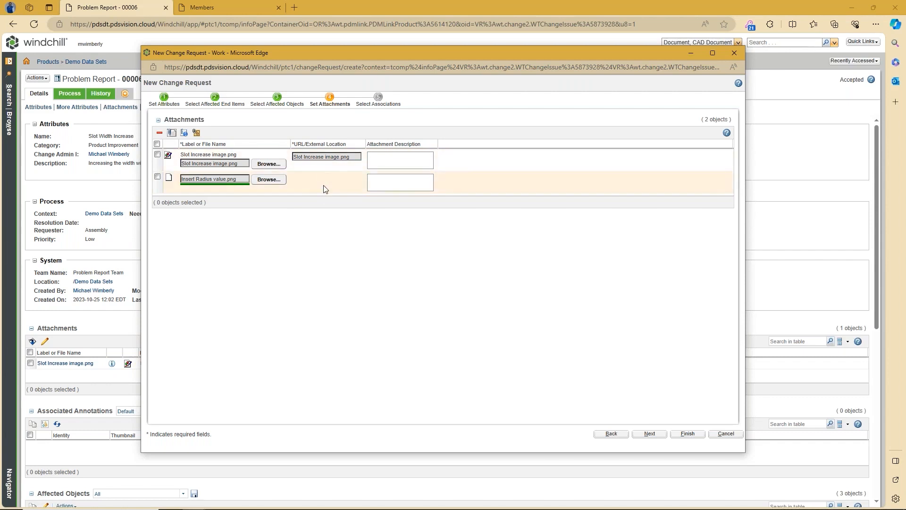
{"action": "left_click", "coordinate": [379, 98]}
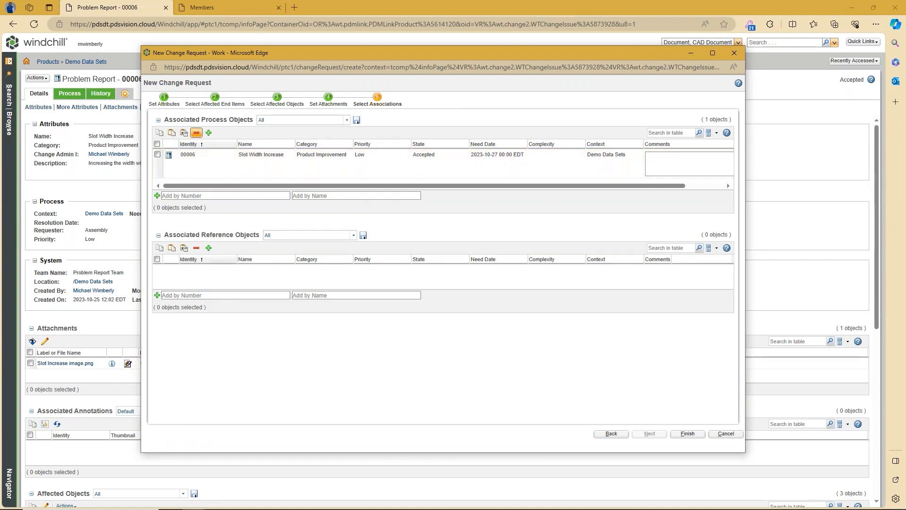
Step: Associate change 00005 'Slot Radius Size' found by number search, then finish the wizard
{"action": "left_click", "coordinate": [209, 133]}
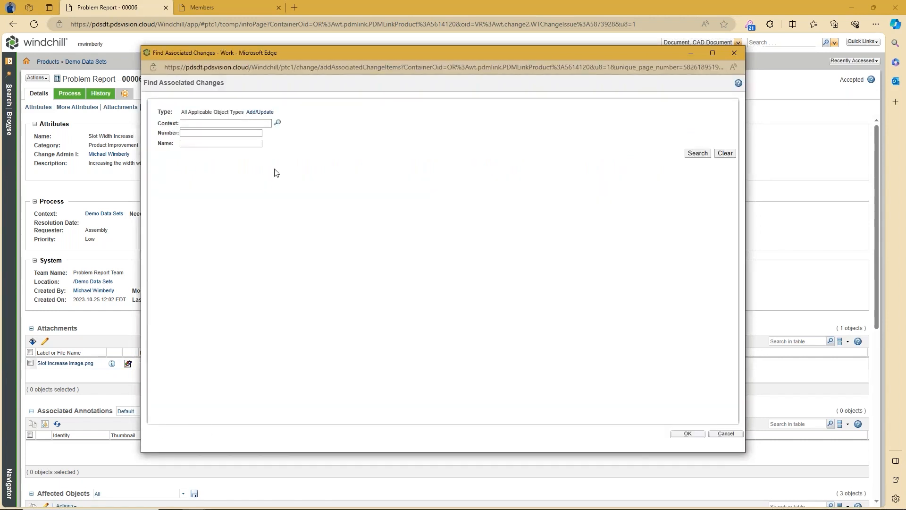
{"action": "left_click", "coordinate": [212, 134]}
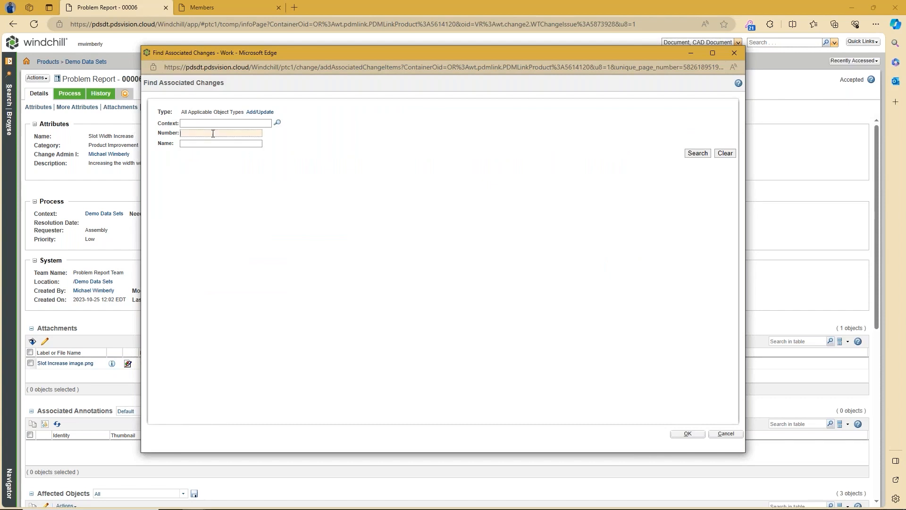
{"action": "type", "text": "*"}
{"action": "key", "text": "Return"}
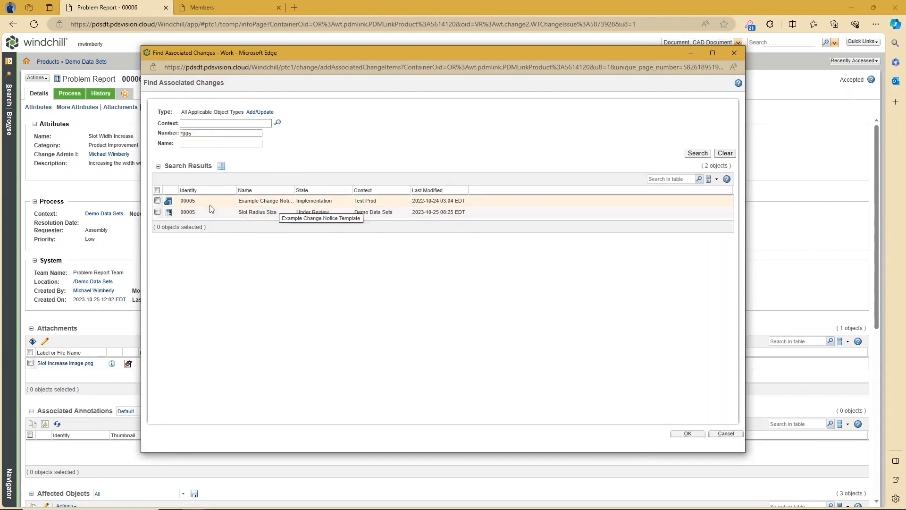
{"action": "left_click", "coordinate": [157, 212]}
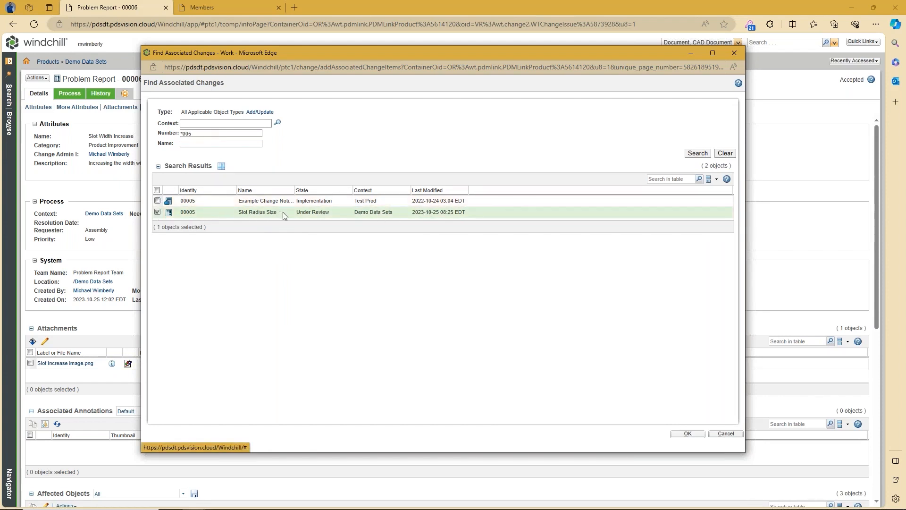
{"action": "left_click", "coordinate": [688, 434]}
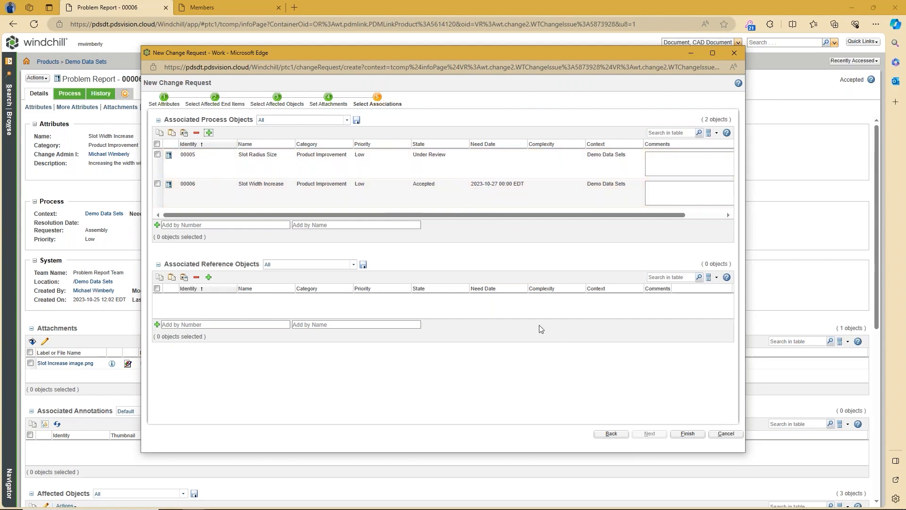
{"action": "left_click", "coordinate": [688, 434]}
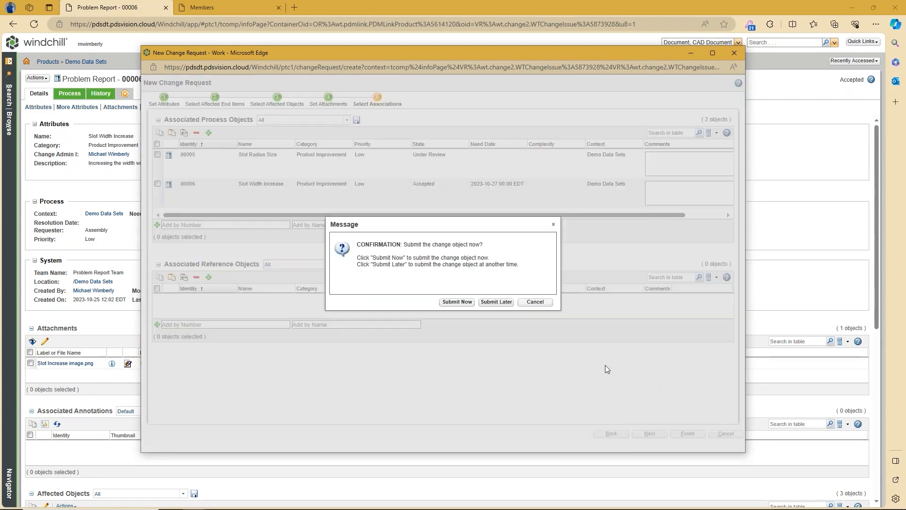
Step: Submit change request 00011 immediately and return to the home page task list
{"action": "left_click", "coordinate": [457, 303]}
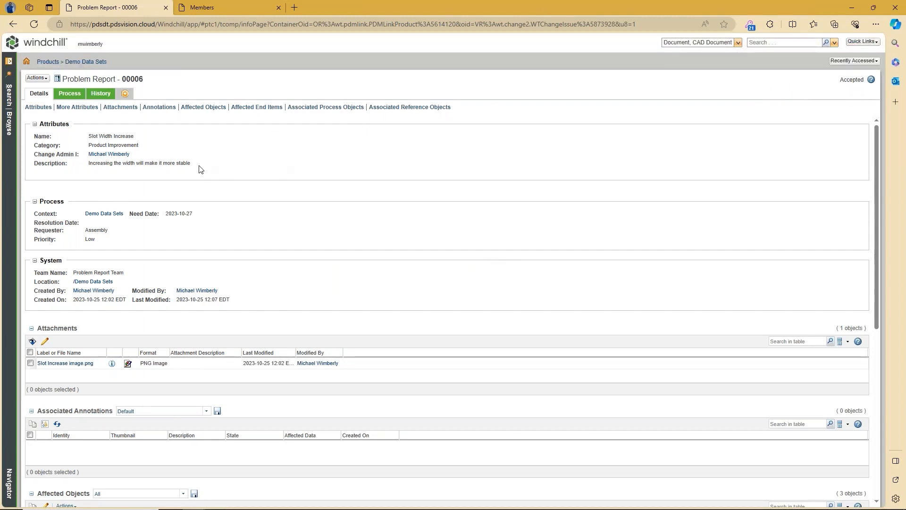
{"action": "left_click", "coordinate": [26, 62]}
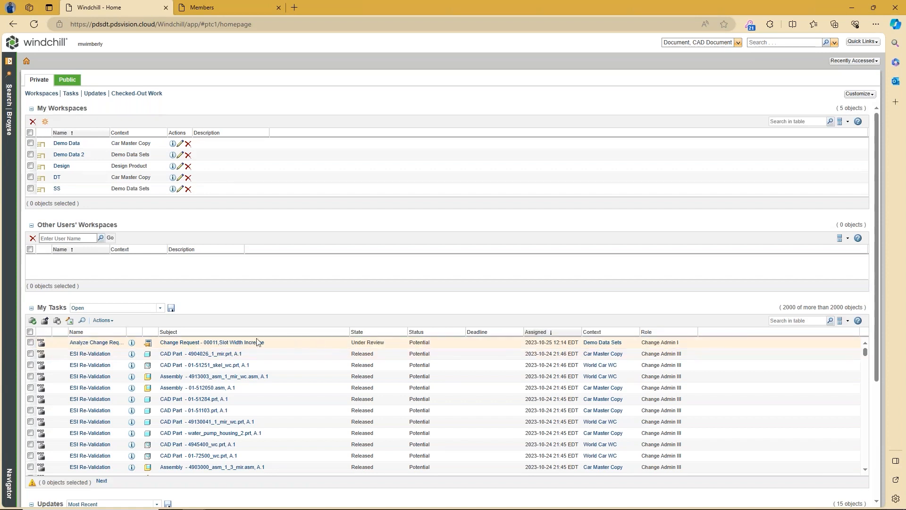
Step: Open 00011's Analyze Change Request task, sort its Impacts by Name, then return to Details
{"action": "left_click", "coordinate": [96, 343]}
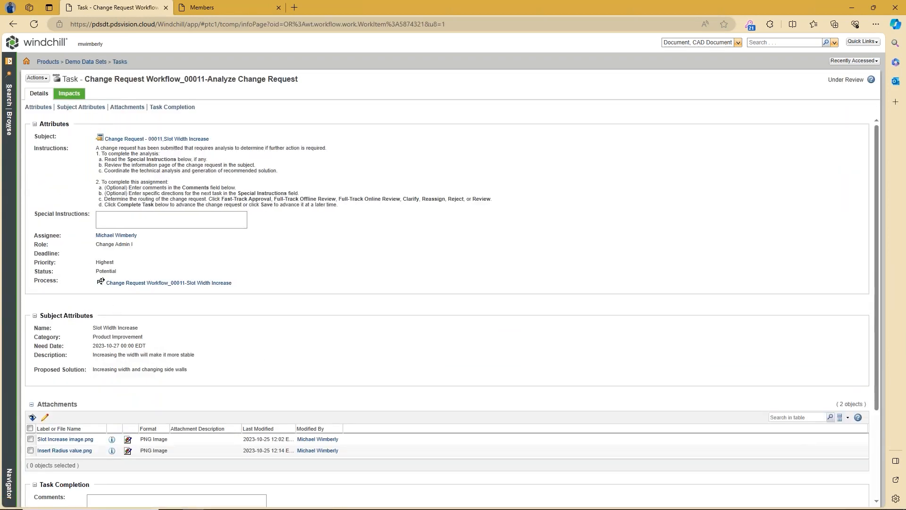
{"action": "scroll", "coordinate": [274, 327], "scroll_direction": "down", "scroll_amount": 3}
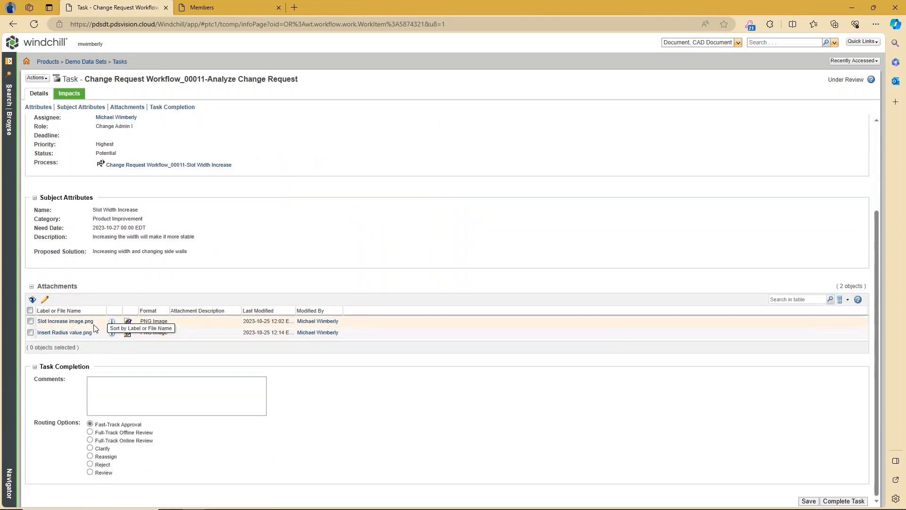
{"action": "scroll", "coordinate": [136, 202], "scroll_direction": "up", "scroll_amount": 1}
{"action": "scroll", "coordinate": [137, 202], "scroll_direction": "up", "scroll_amount": 2}
{"action": "left_click", "coordinate": [69, 93]}
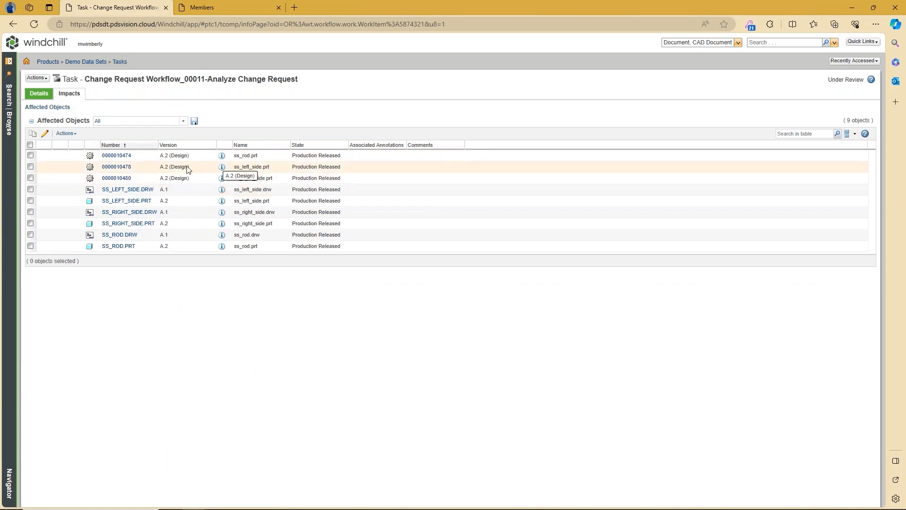
{"action": "left_click", "coordinate": [262, 145]}
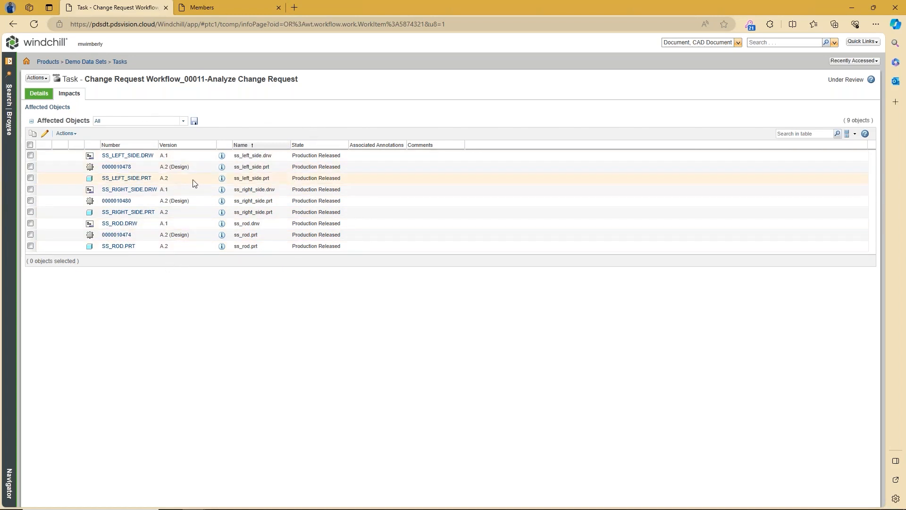
{"action": "left_click", "coordinate": [37, 94]}
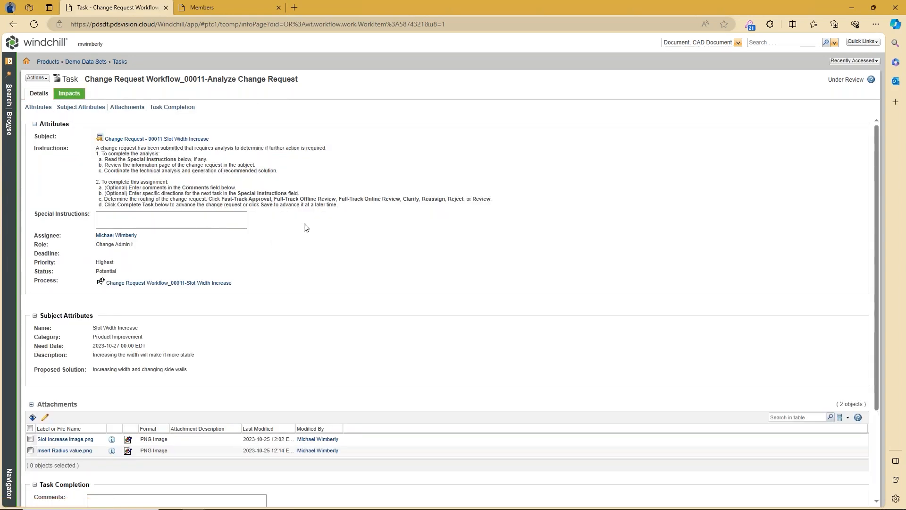
Step: Scroll the task details, then go to the Demo Data Sets team Members page
{"action": "scroll", "coordinate": [323, 220], "scroll_direction": "down", "scroll_amount": 3}
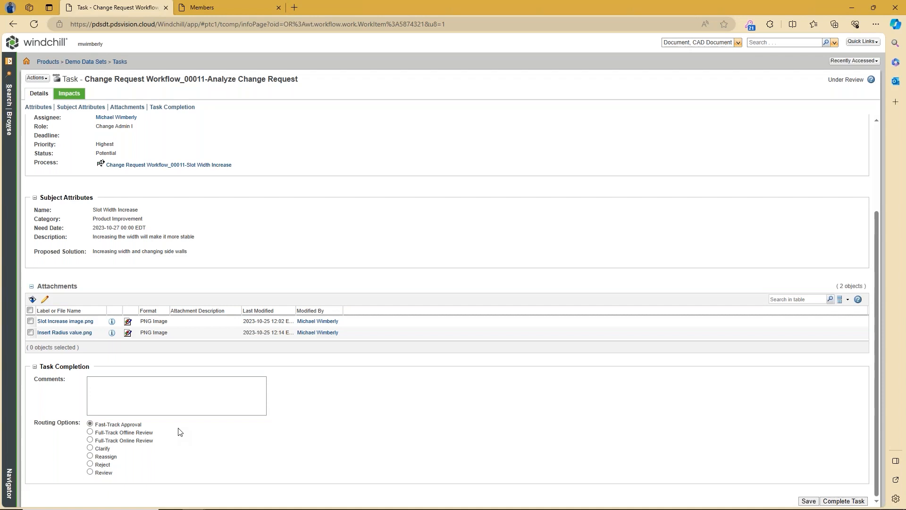
{"action": "left_click", "coordinate": [232, 8]}
{"action": "left_click", "coordinate": [197, 210]}
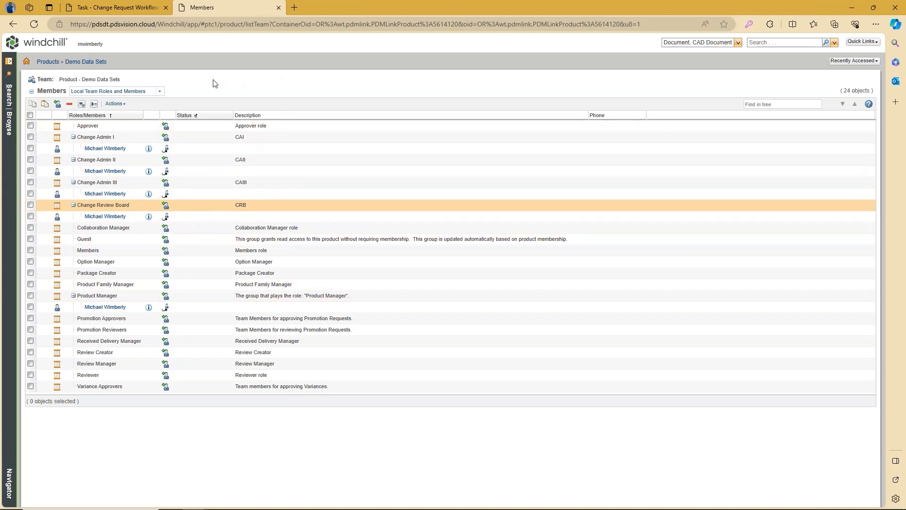
{"action": "left_click", "coordinate": [142, 9]}
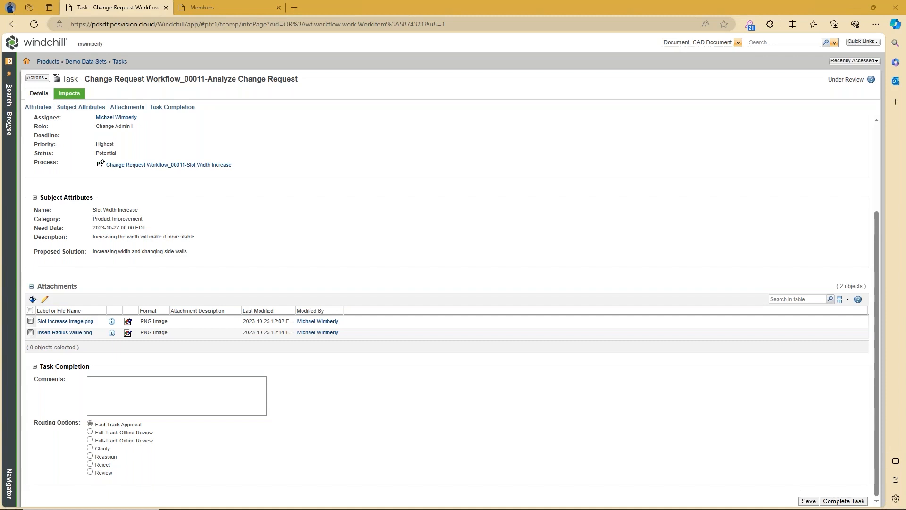
Step: Open Change Request 00011, Slot Width Increase, from the task's Subject link
{"action": "scroll", "coordinate": [448, 251], "scroll_direction": "up", "scroll_amount": 3}
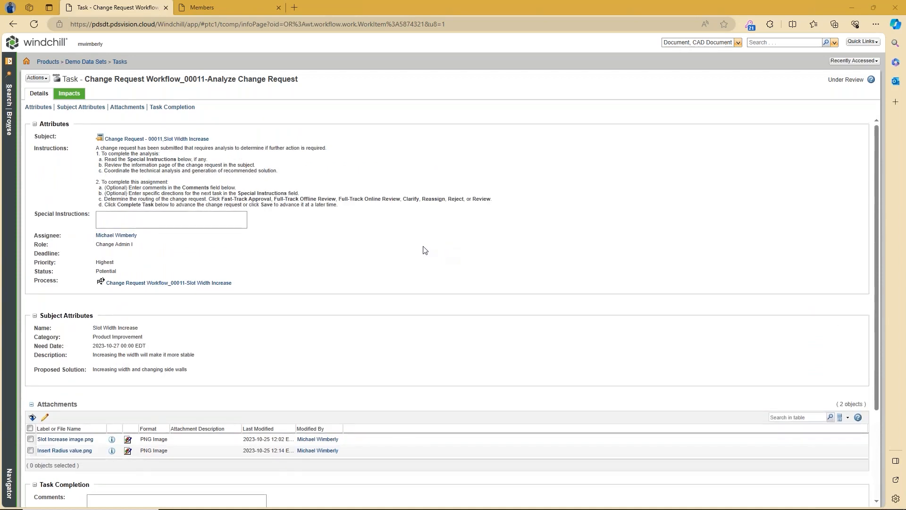
{"action": "left_click", "coordinate": [156, 138]}
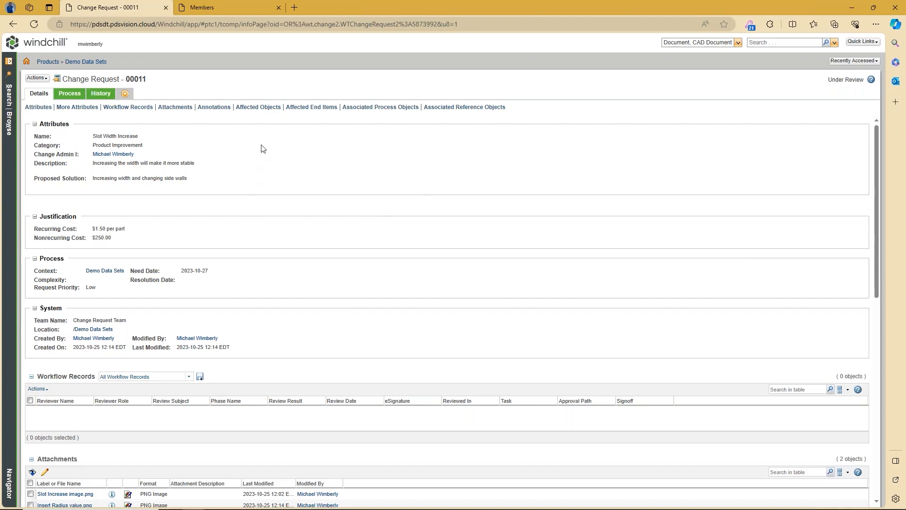
Step: Scroll down Change Request 00011's details to review its process info and two PNG attachments
{"action": "scroll", "coordinate": [383, 191], "scroll_direction": "down", "scroll_amount": 1}
{"action": "scroll", "coordinate": [383, 191], "scroll_direction": "down", "scroll_amount": 1}
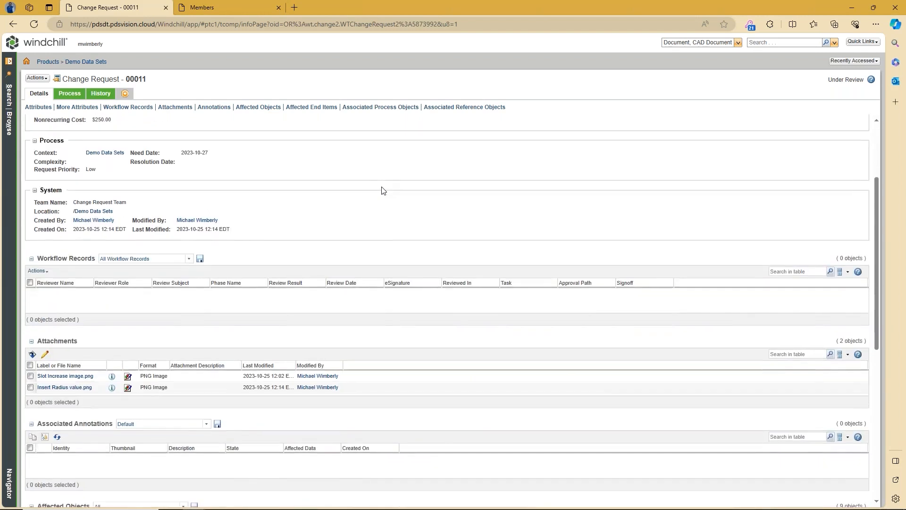